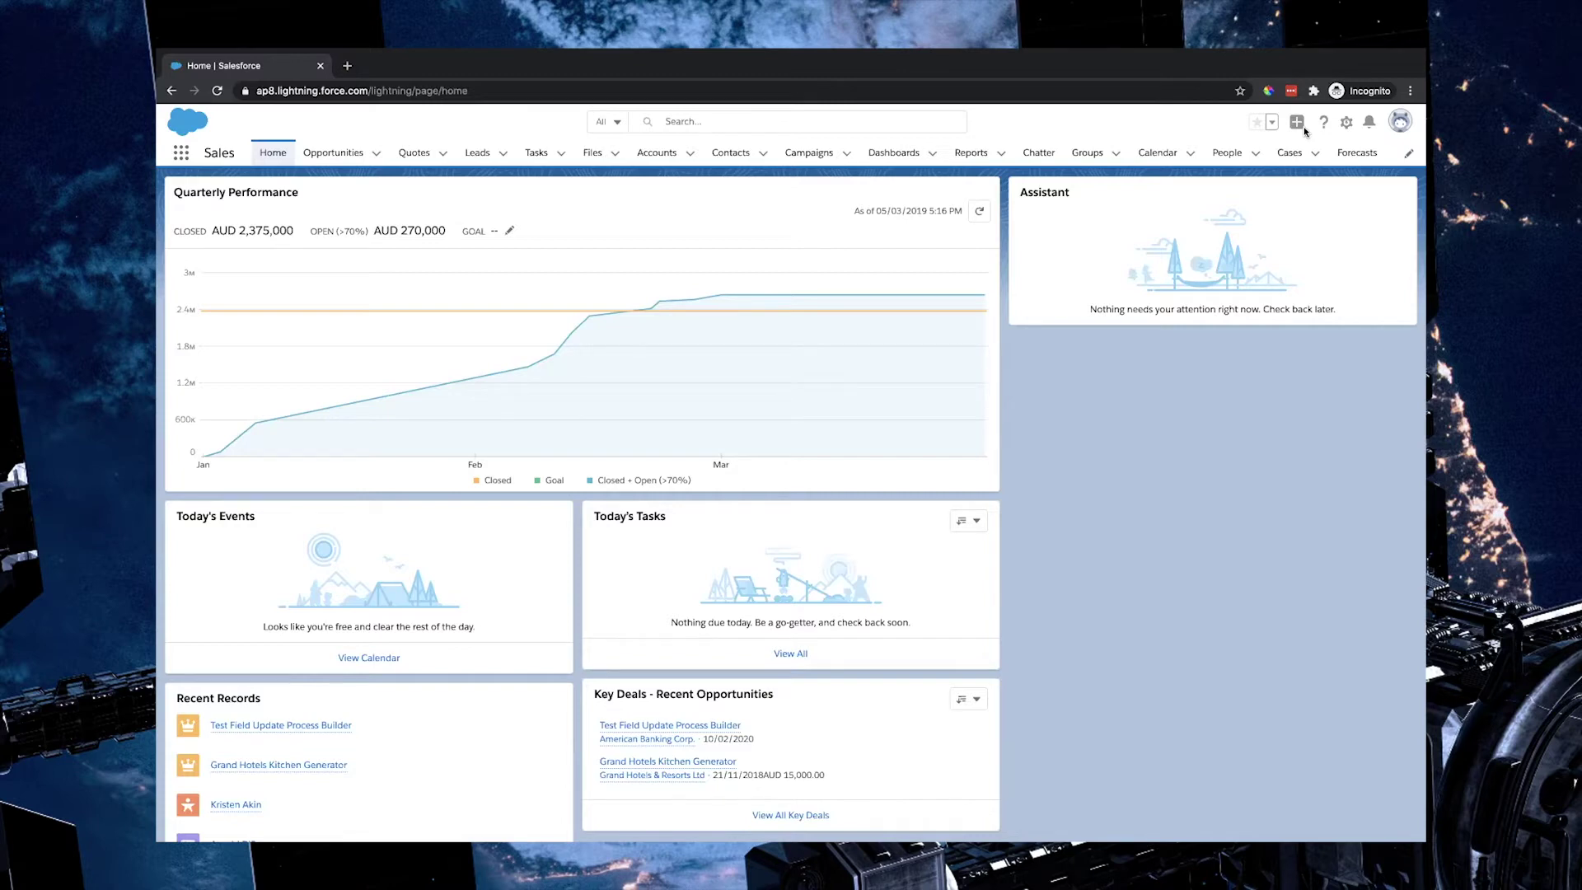
Step: Open the Setup menu from the gear icon on the Sales home page
click(1347, 124)
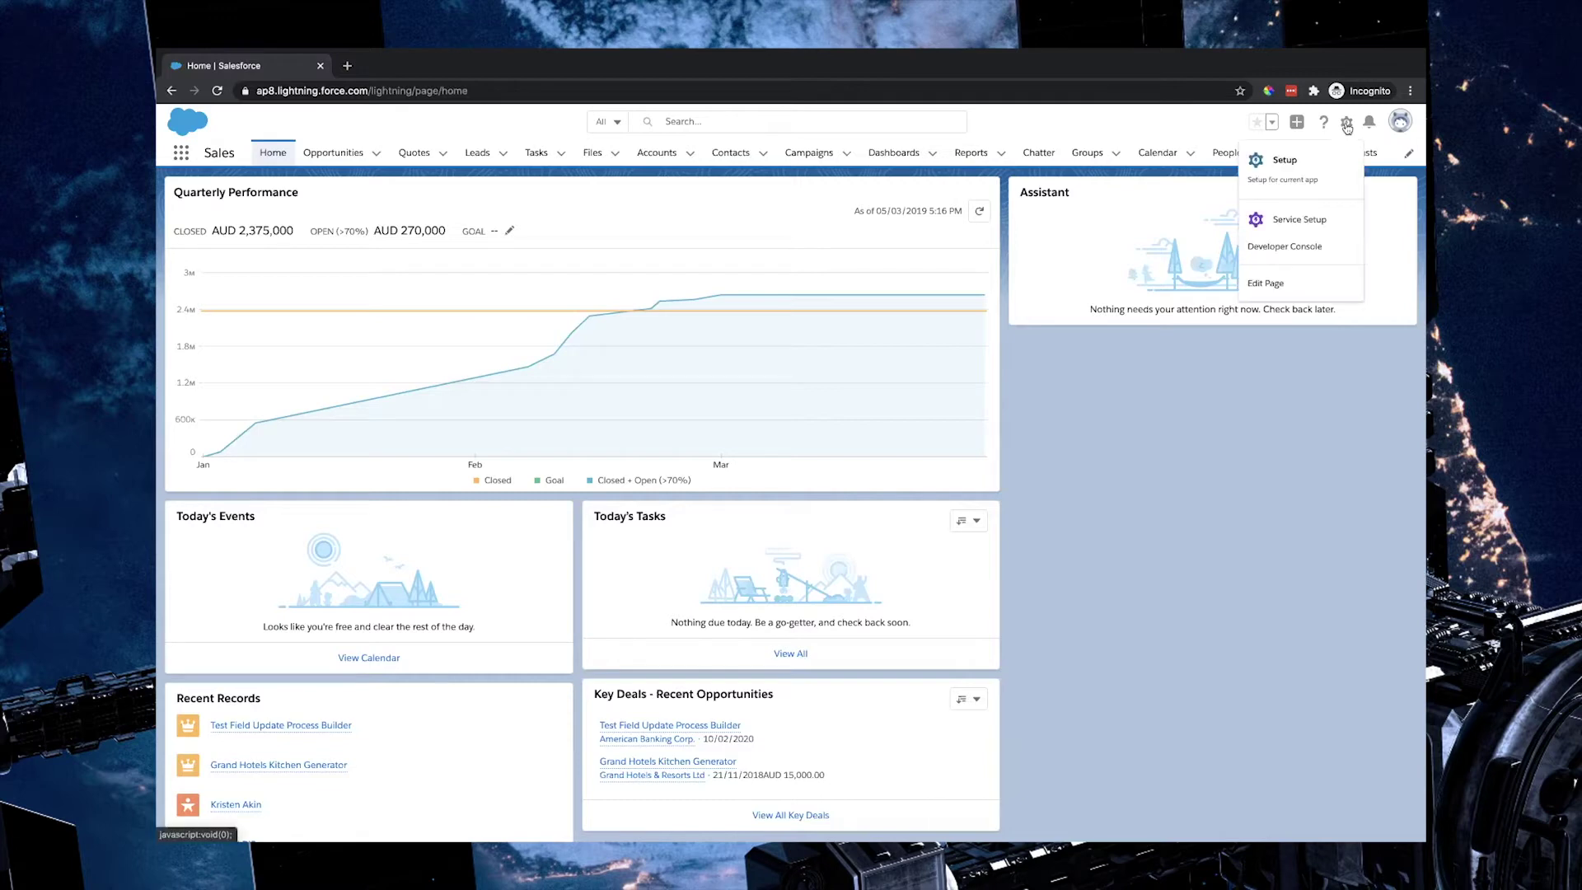
Step: Open the Opportunity object's Fields & Relationships in Object Manager, filtering by 'op'
click(1286, 160)
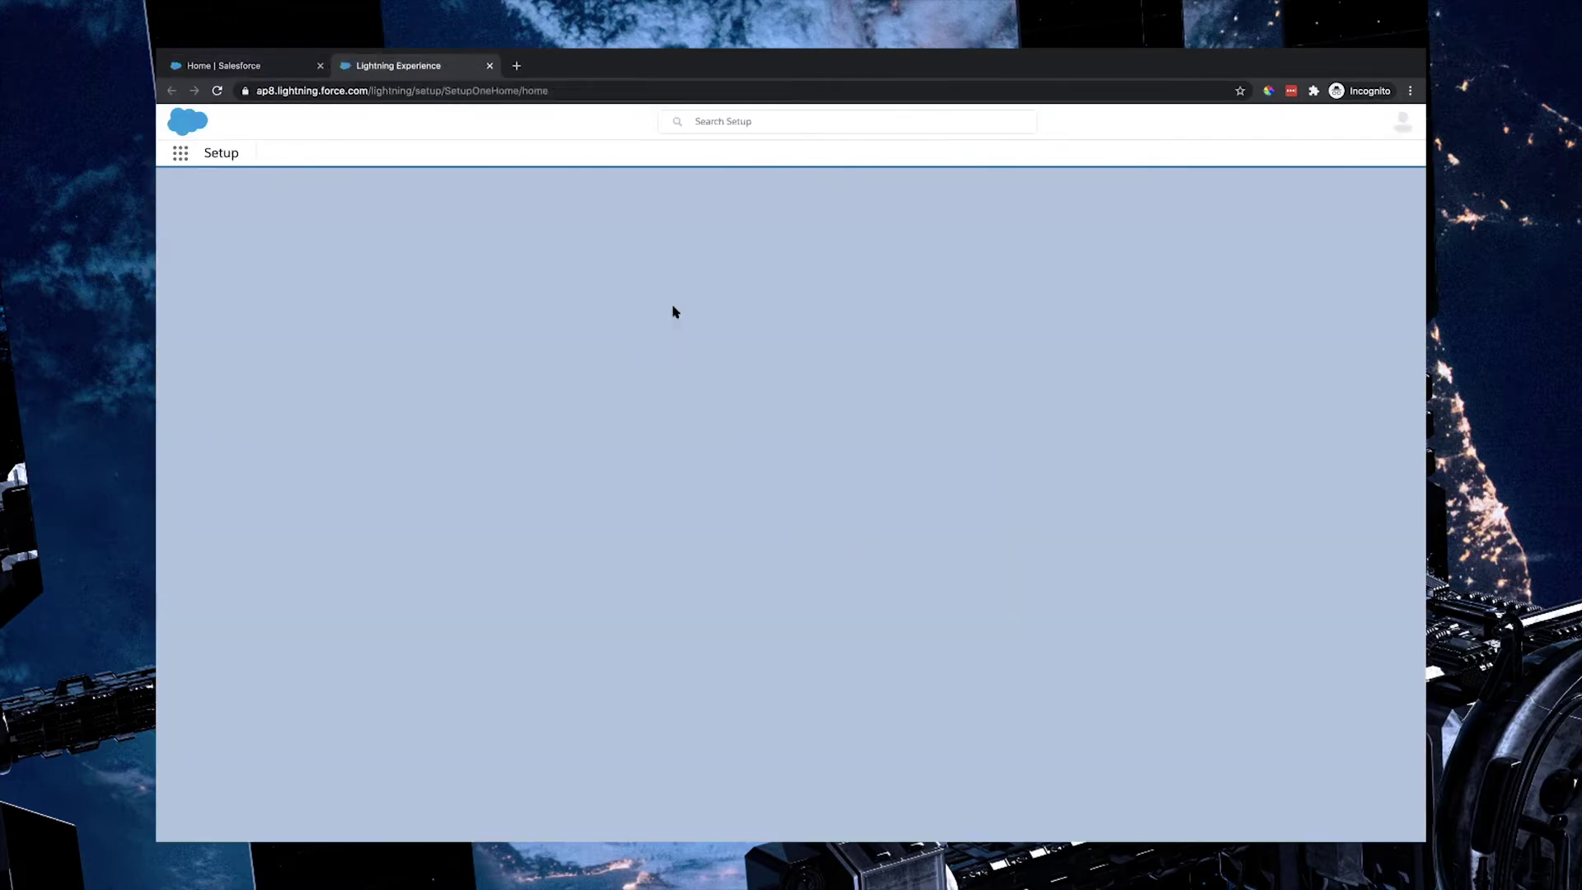
click(346, 189)
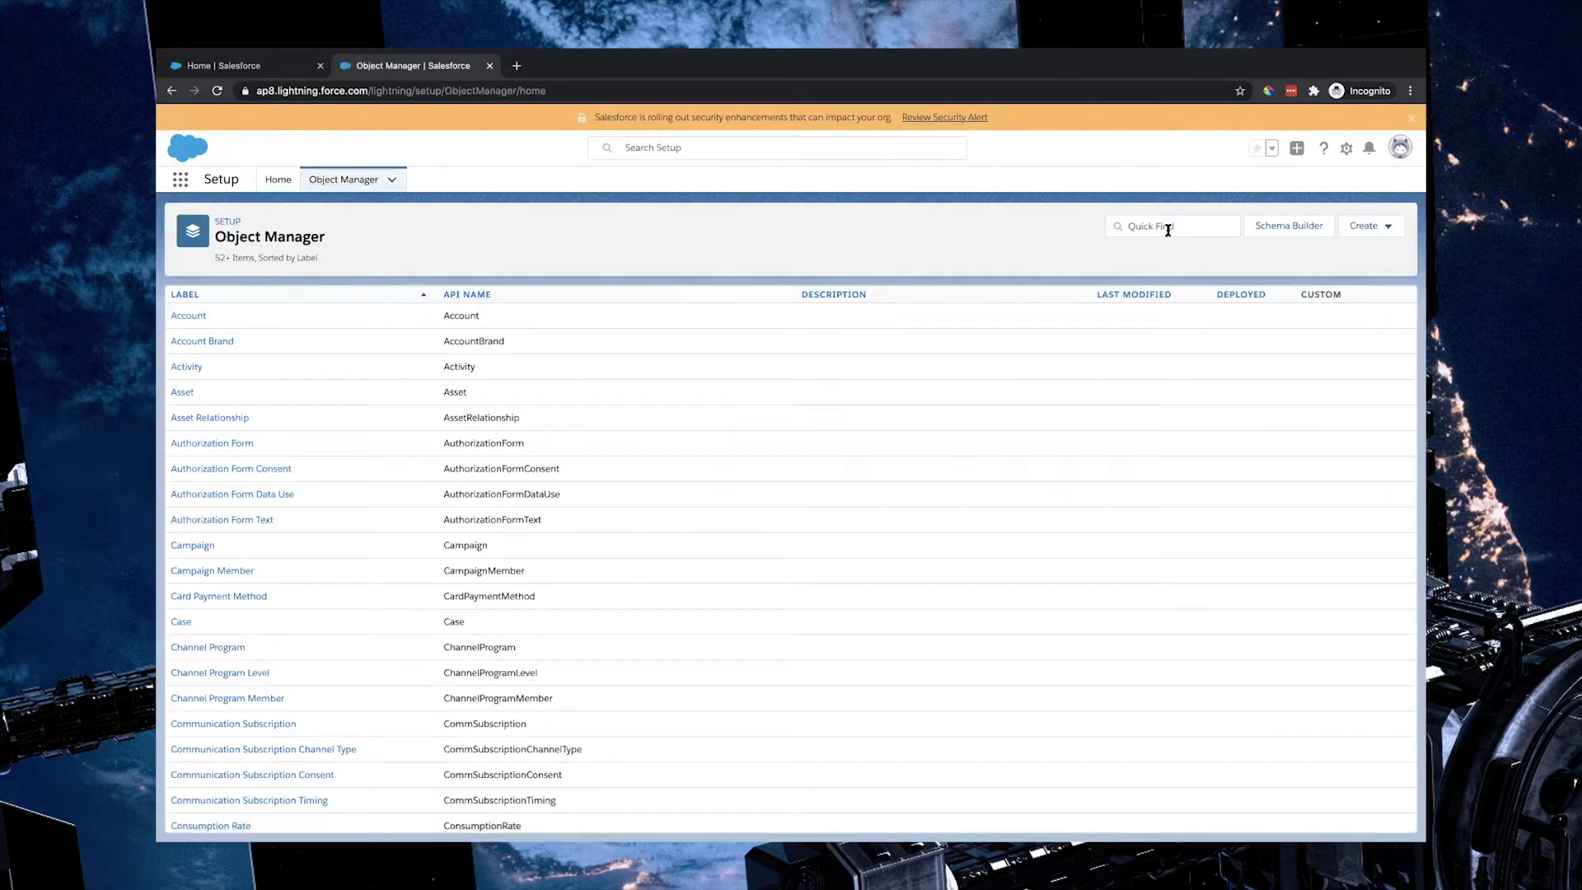
click(1162, 226)
text(opp)
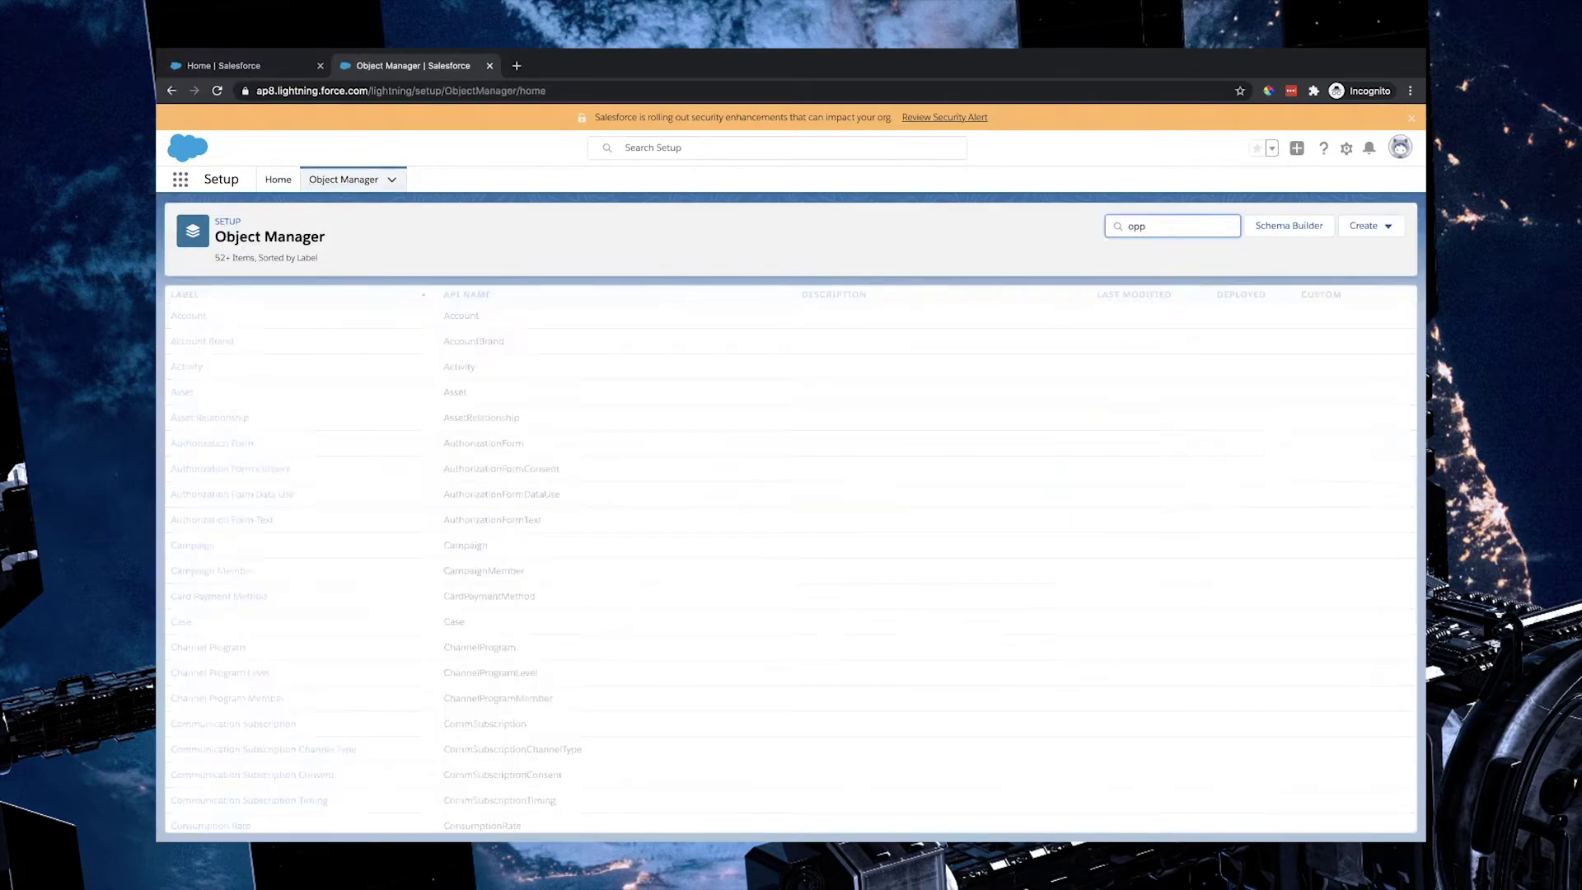
click(205, 317)
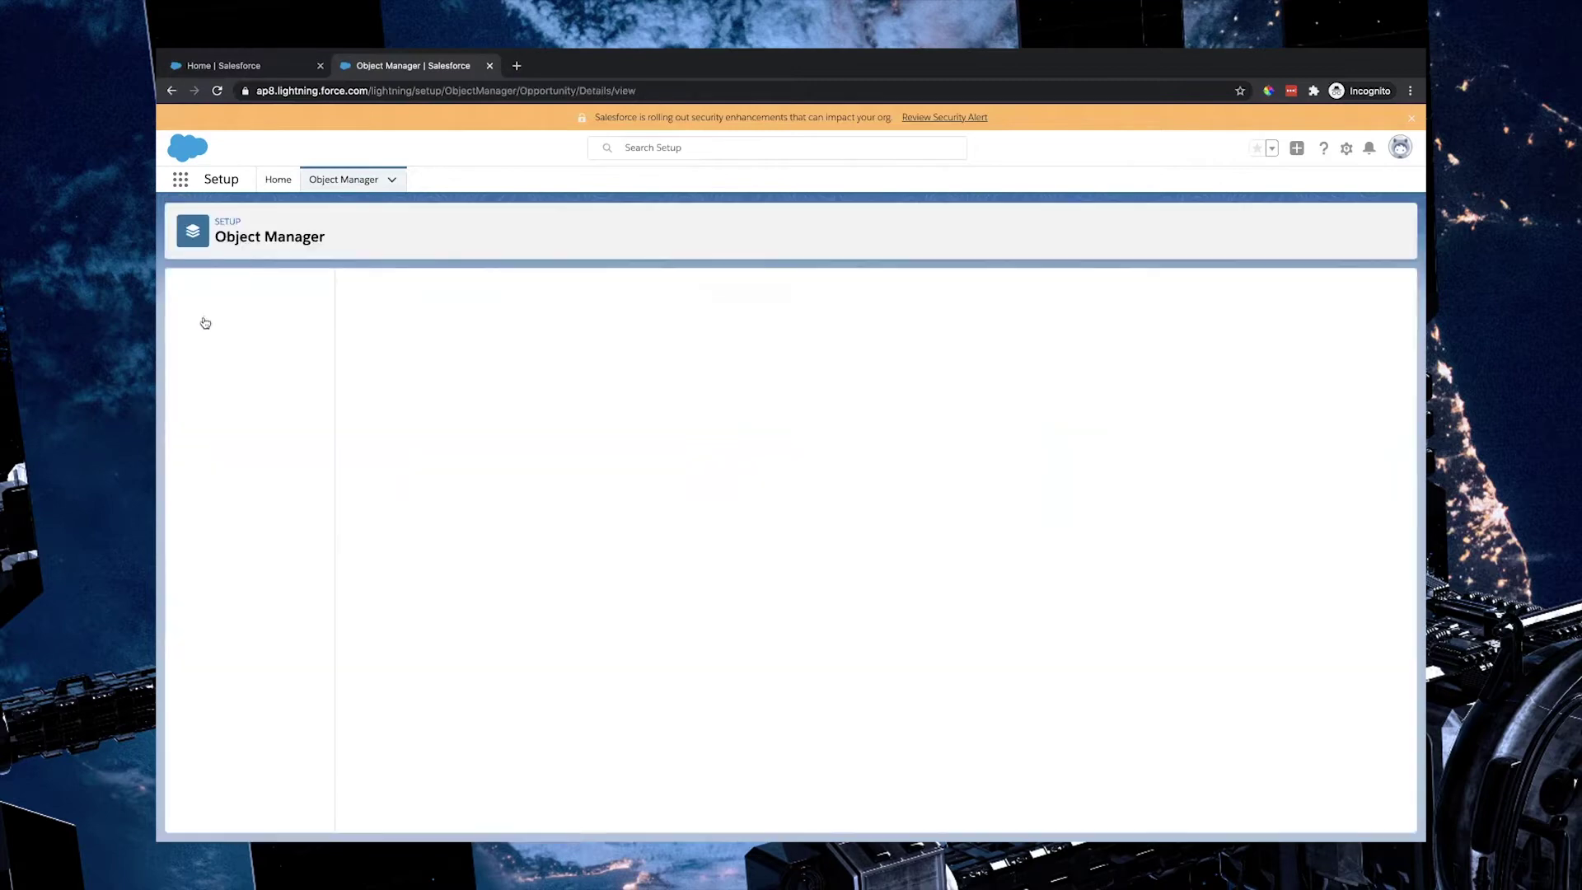
click(256, 322)
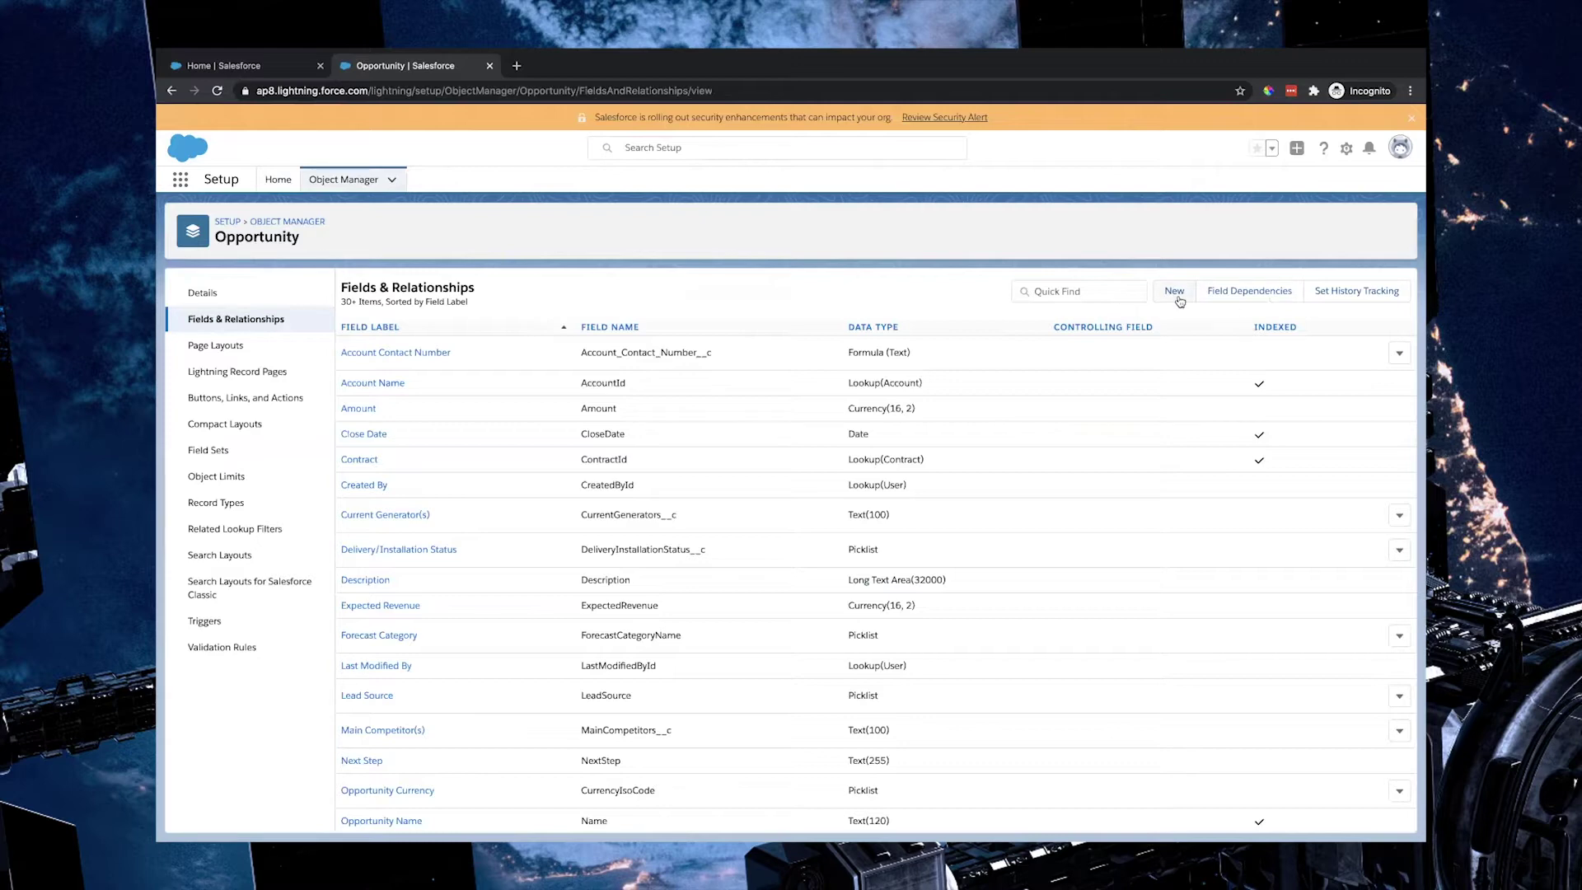
Step: Start a new Opportunity custom field with the Checkbox data type
click(1176, 294)
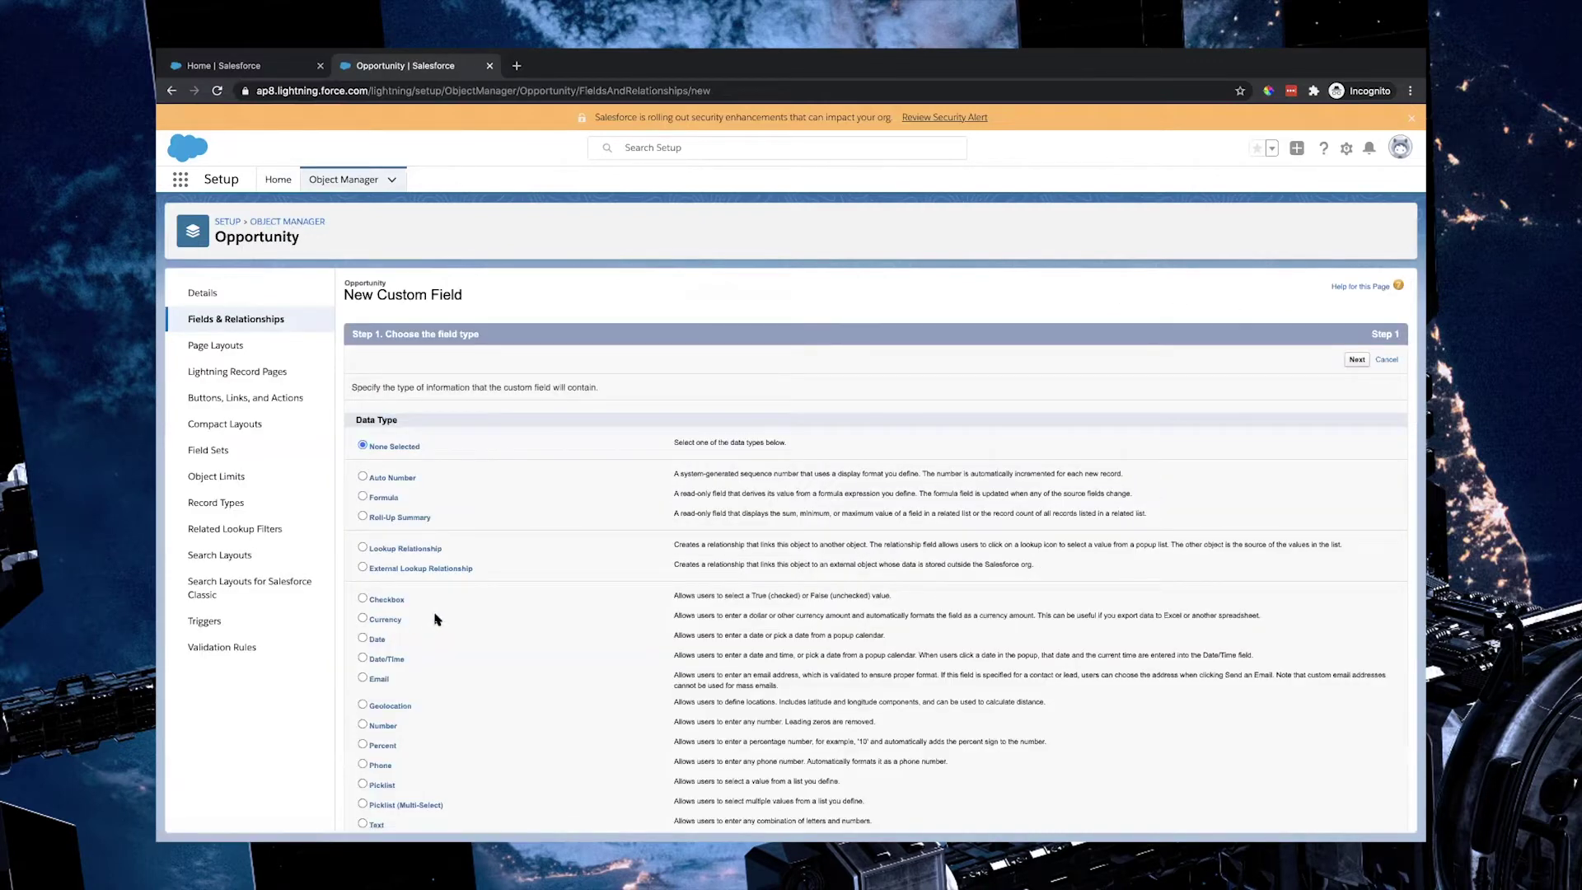
scroll(437, 619, down, 2)
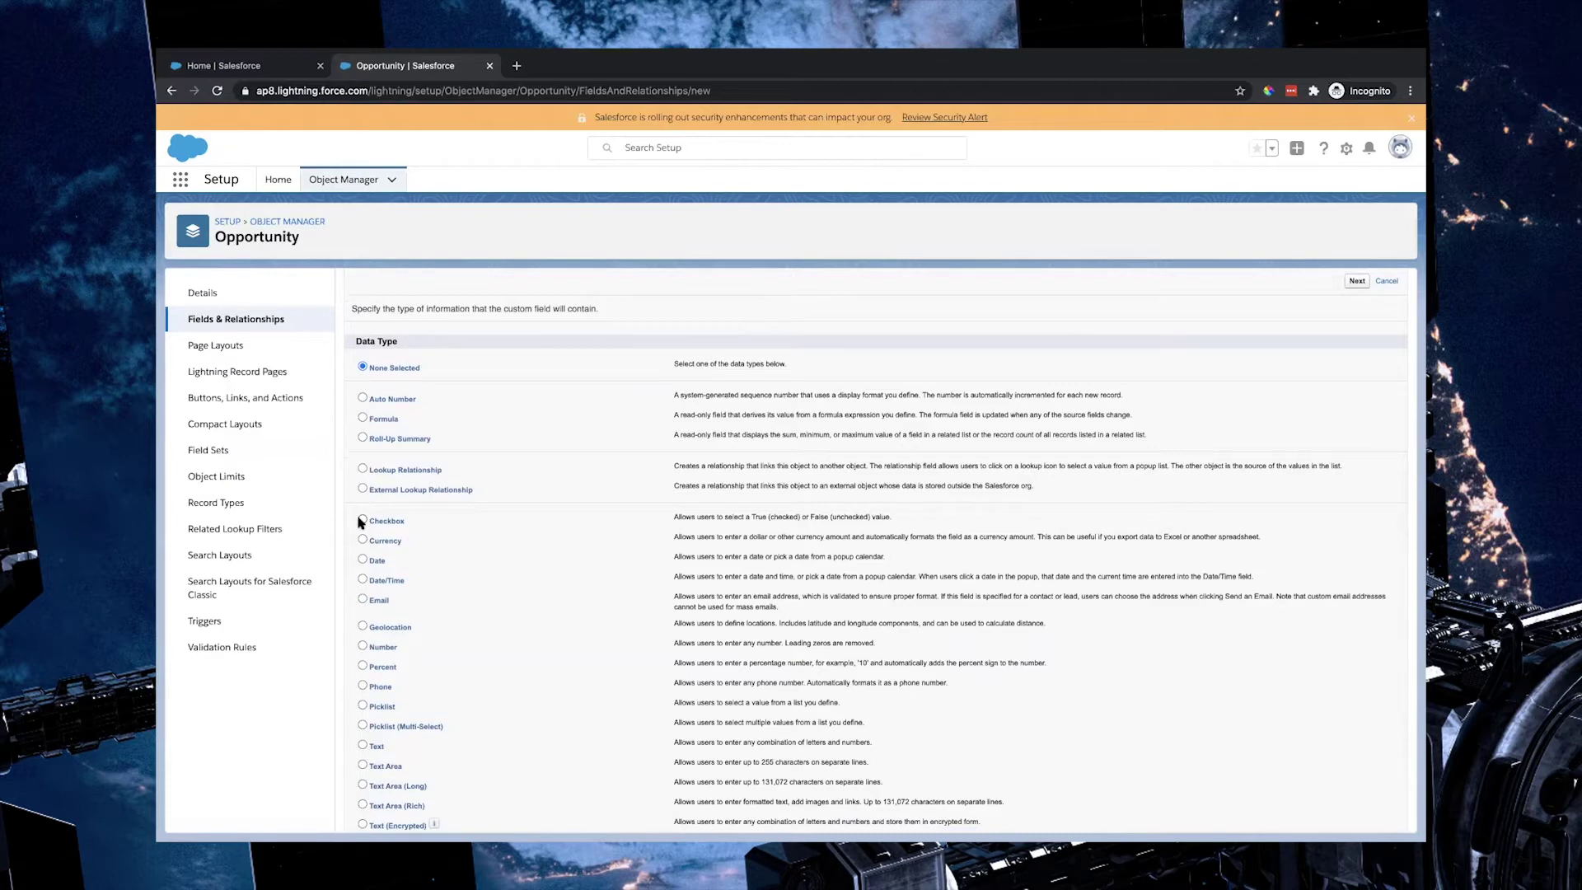
click(1357, 281)
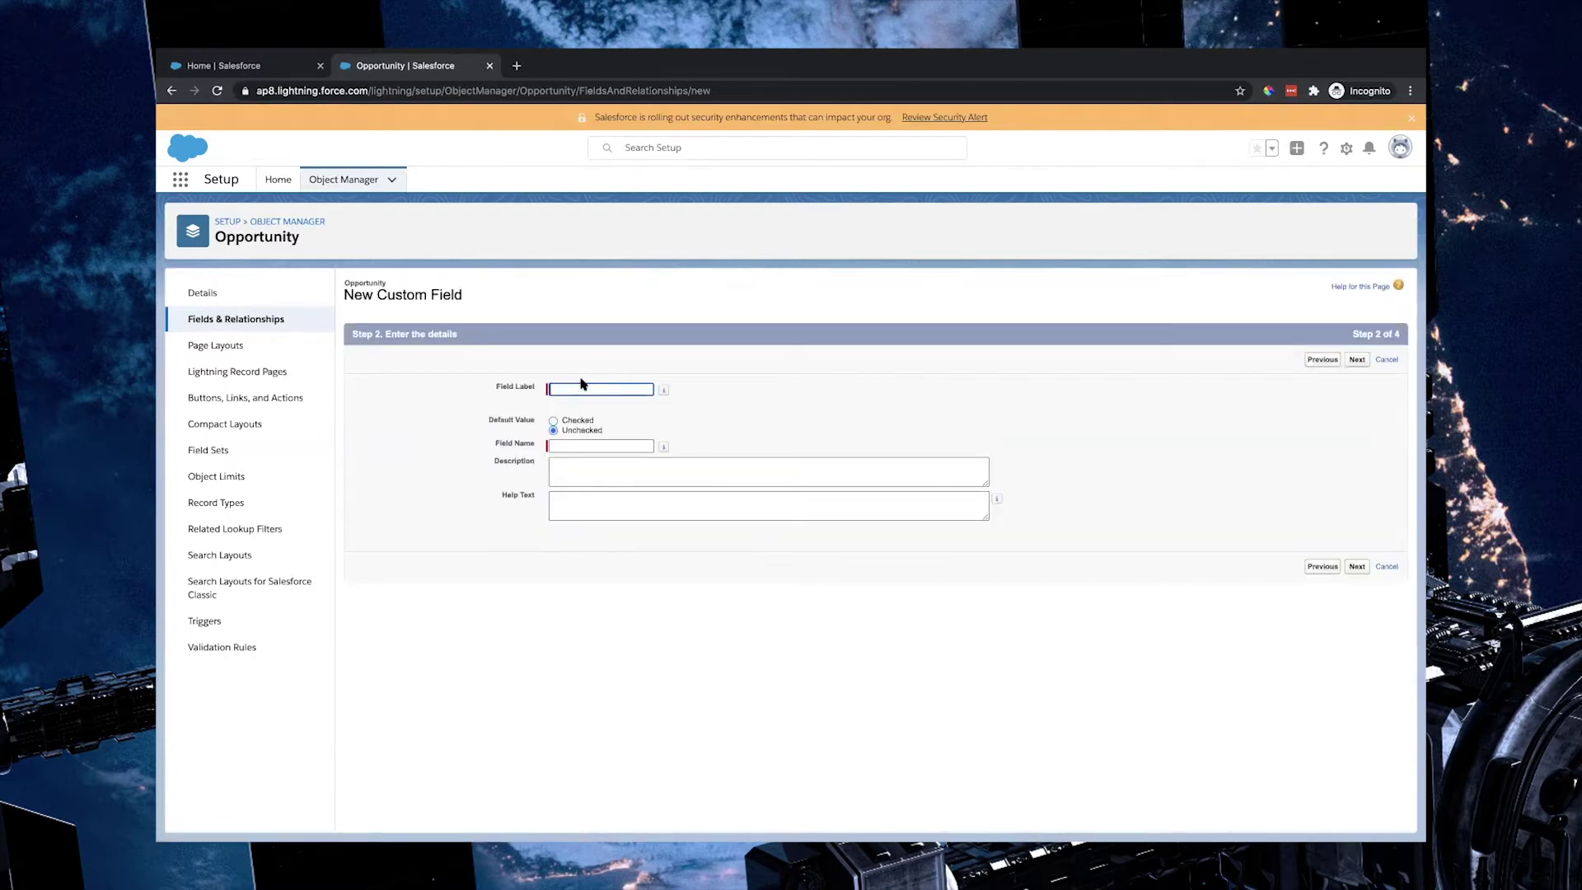
Step: Label the checkbox 'Welcome Email Sent' with description 'Used to identify if an email has been sent to related contacts.'
text(Welcome Email Sent)
key(Tab)
click(736, 474)
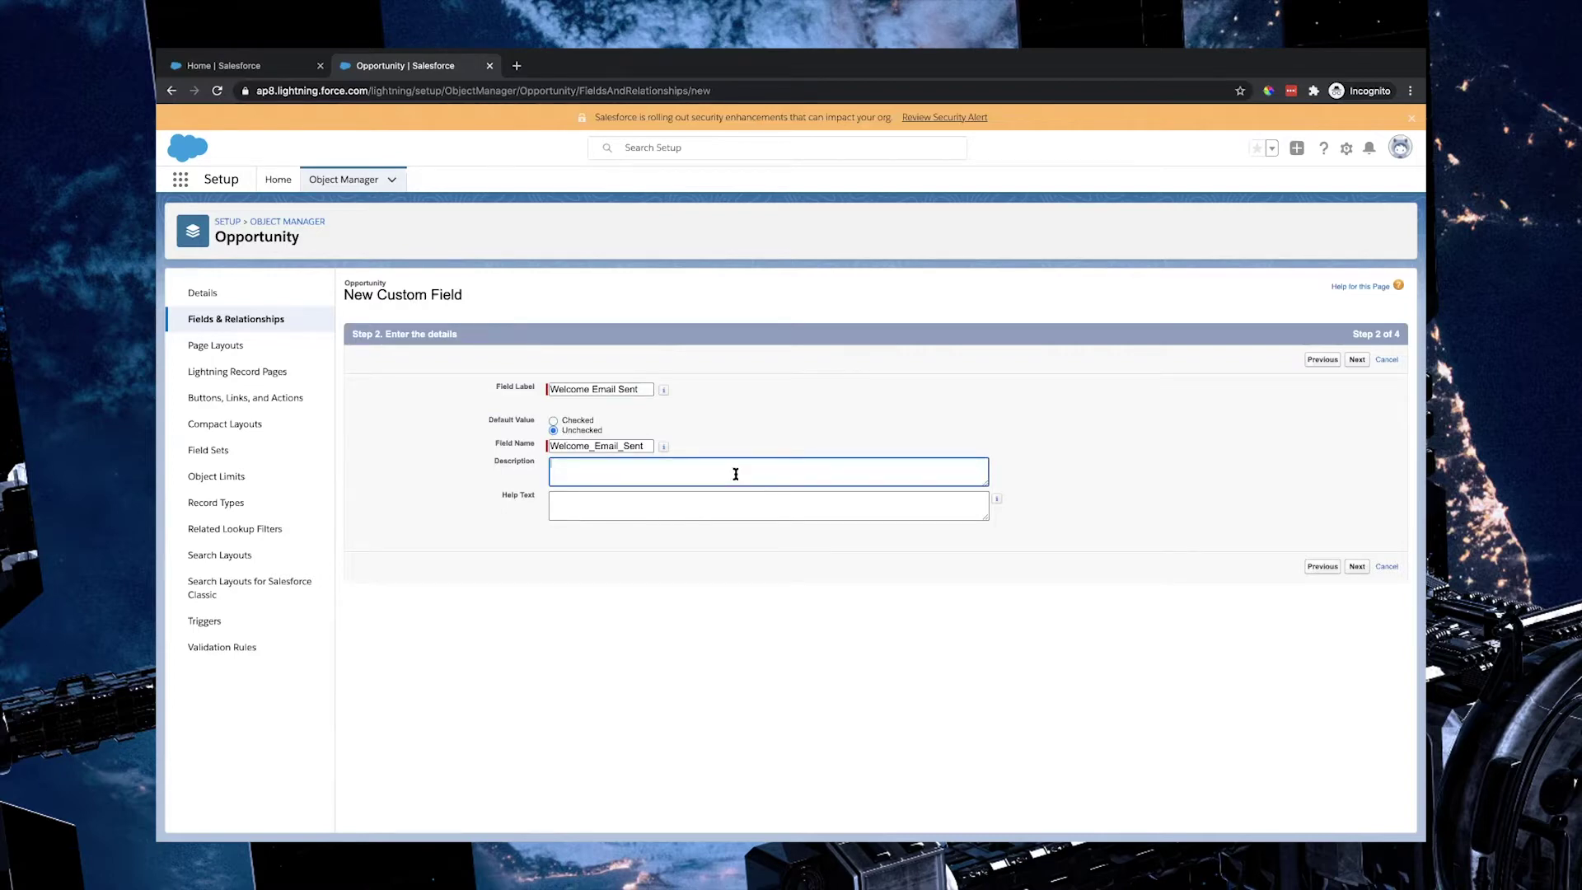
text(Used to identify if an email has been sent to related contacts.)
click(1356, 361)
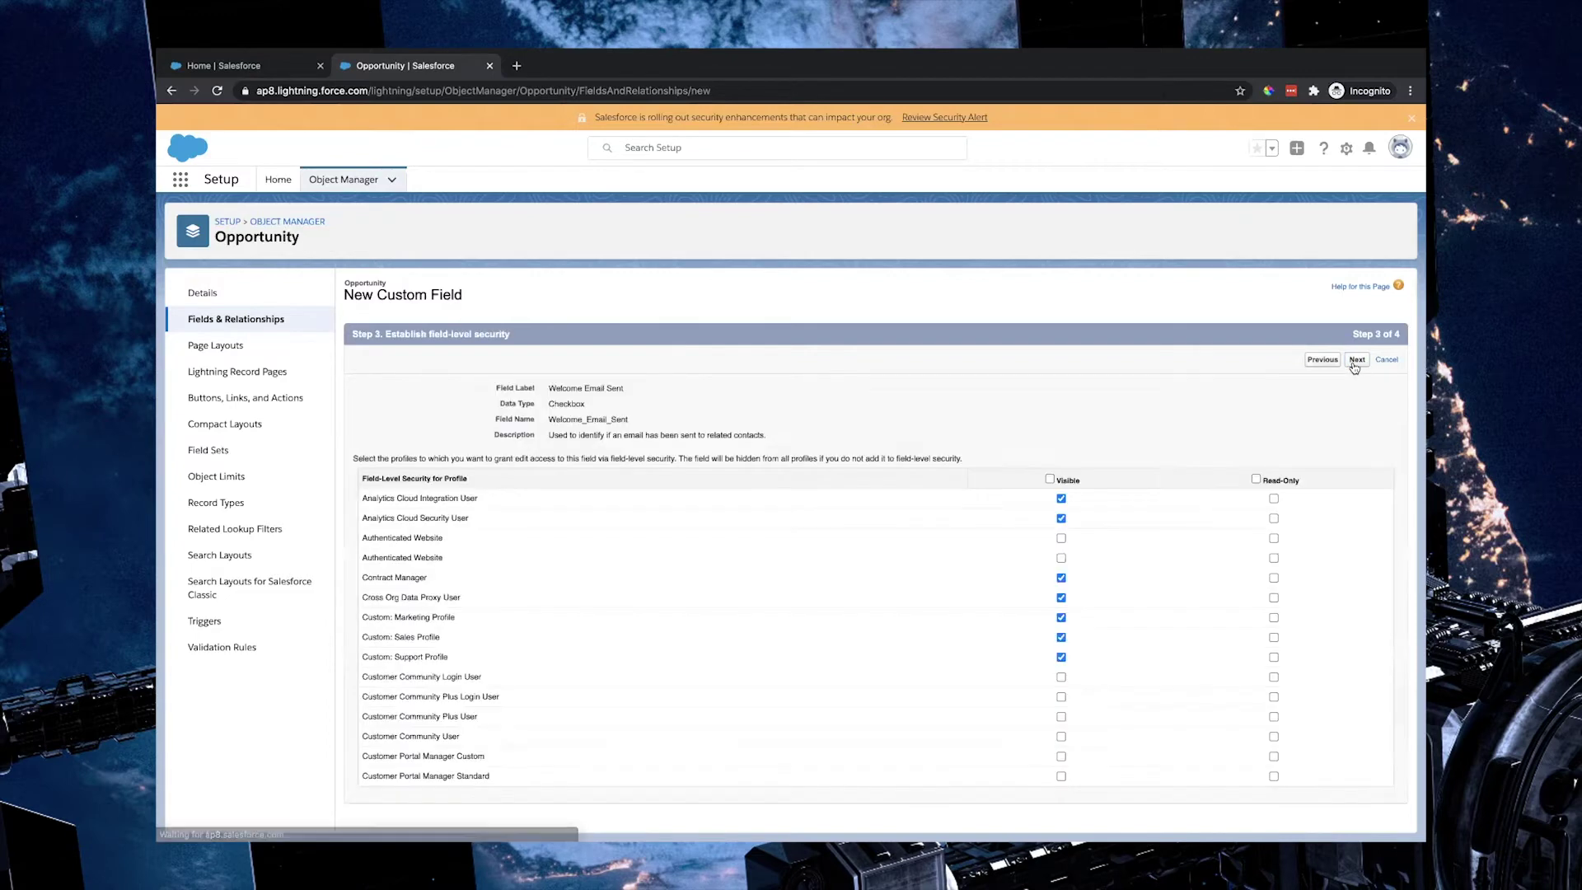
Step: Make Welcome Email Sent visible to all profiles and layouts, save it, and return to Setup Home
click(1050, 481)
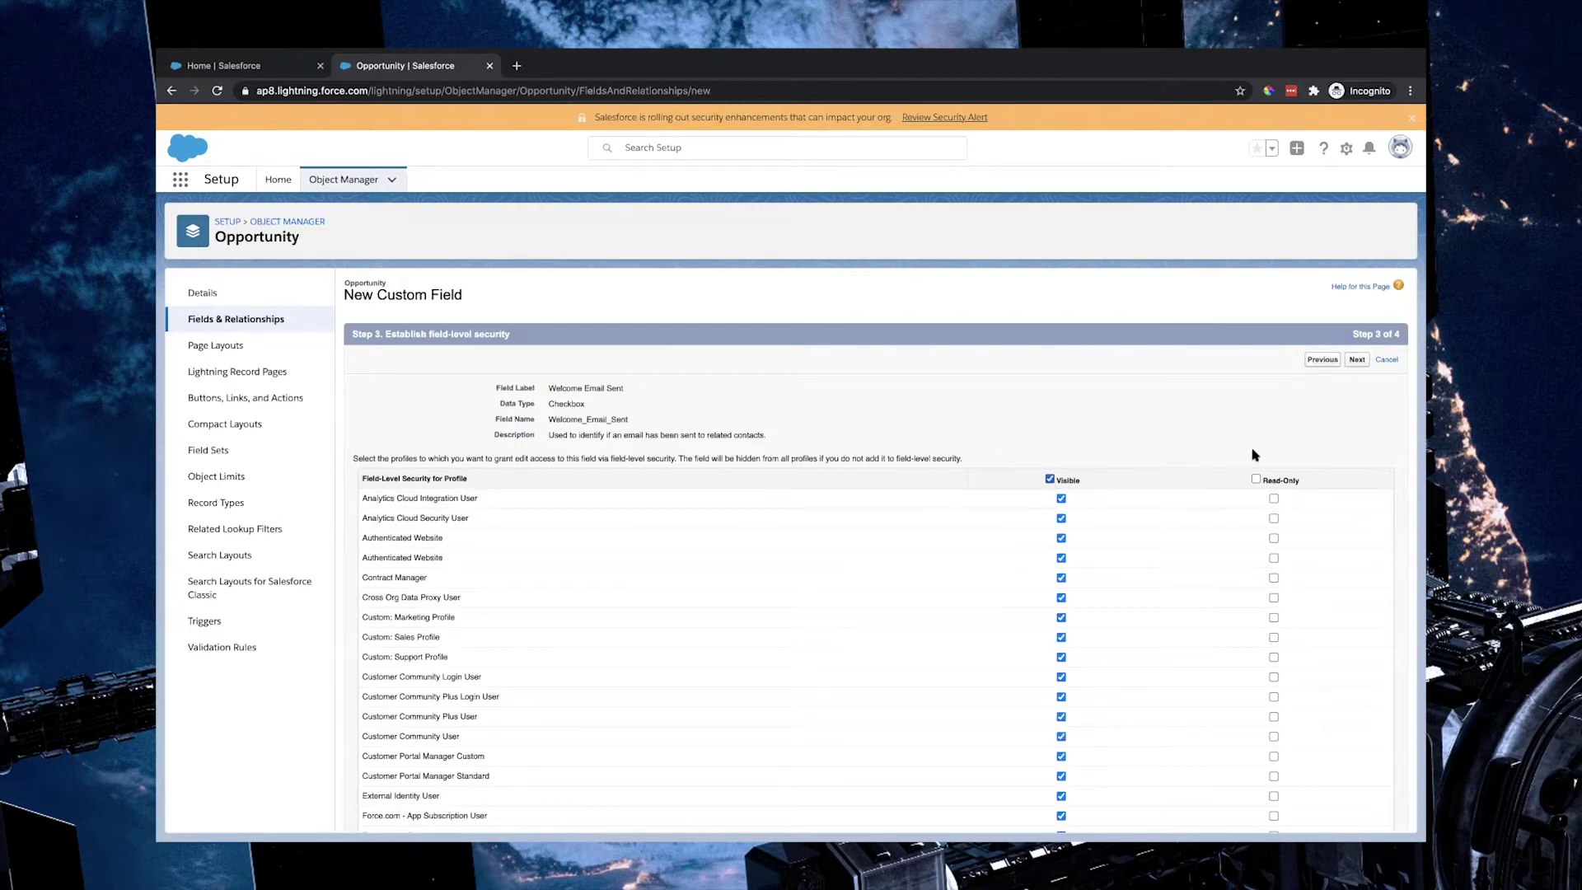
click(1361, 362)
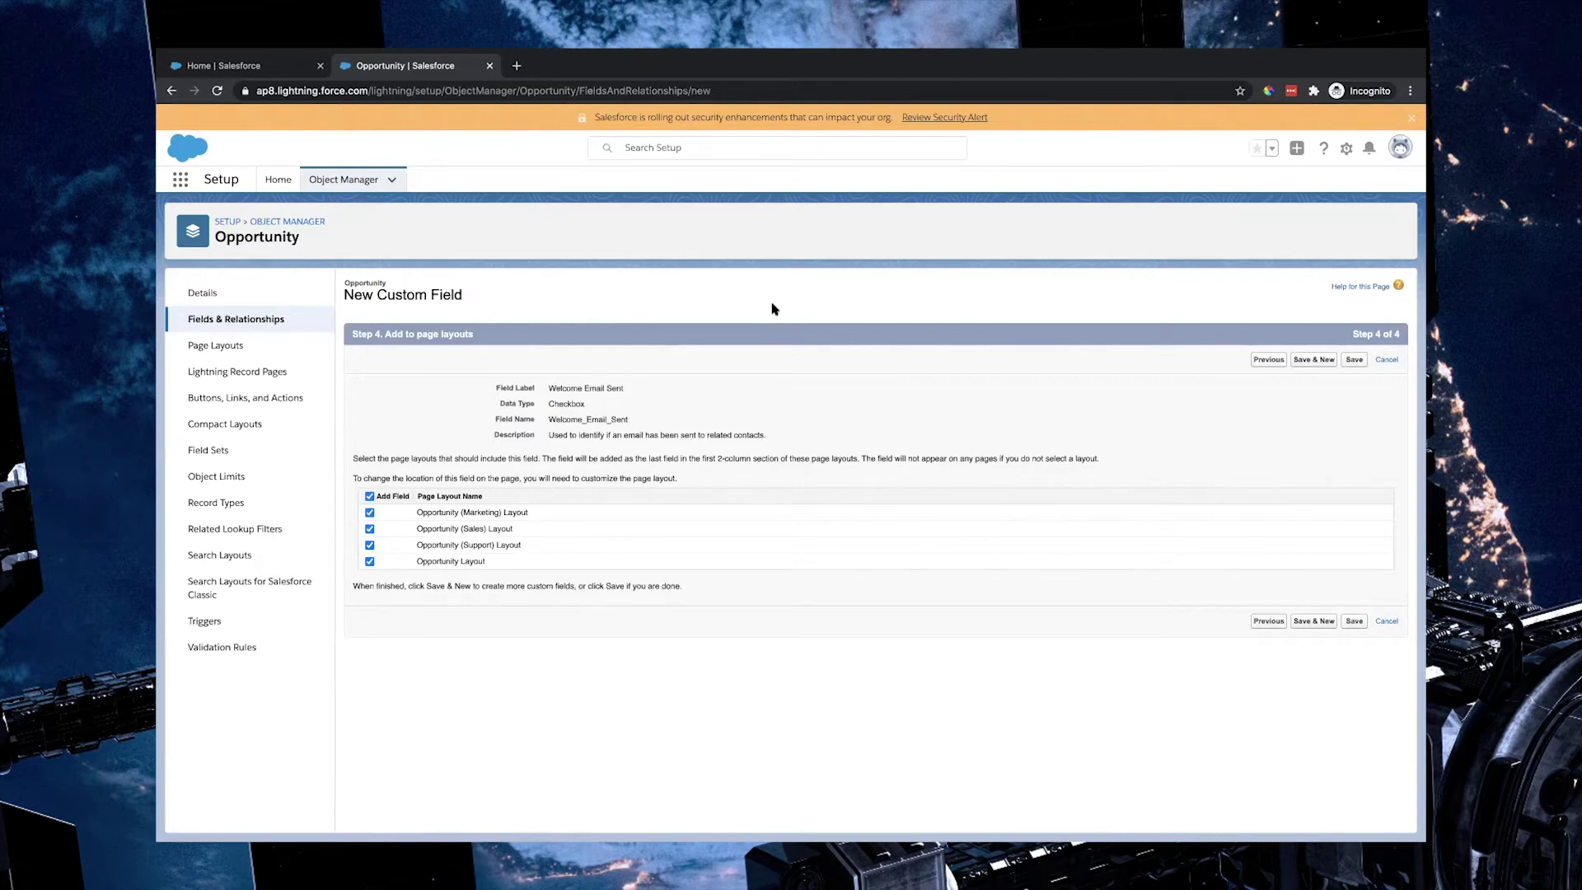
click(1354, 359)
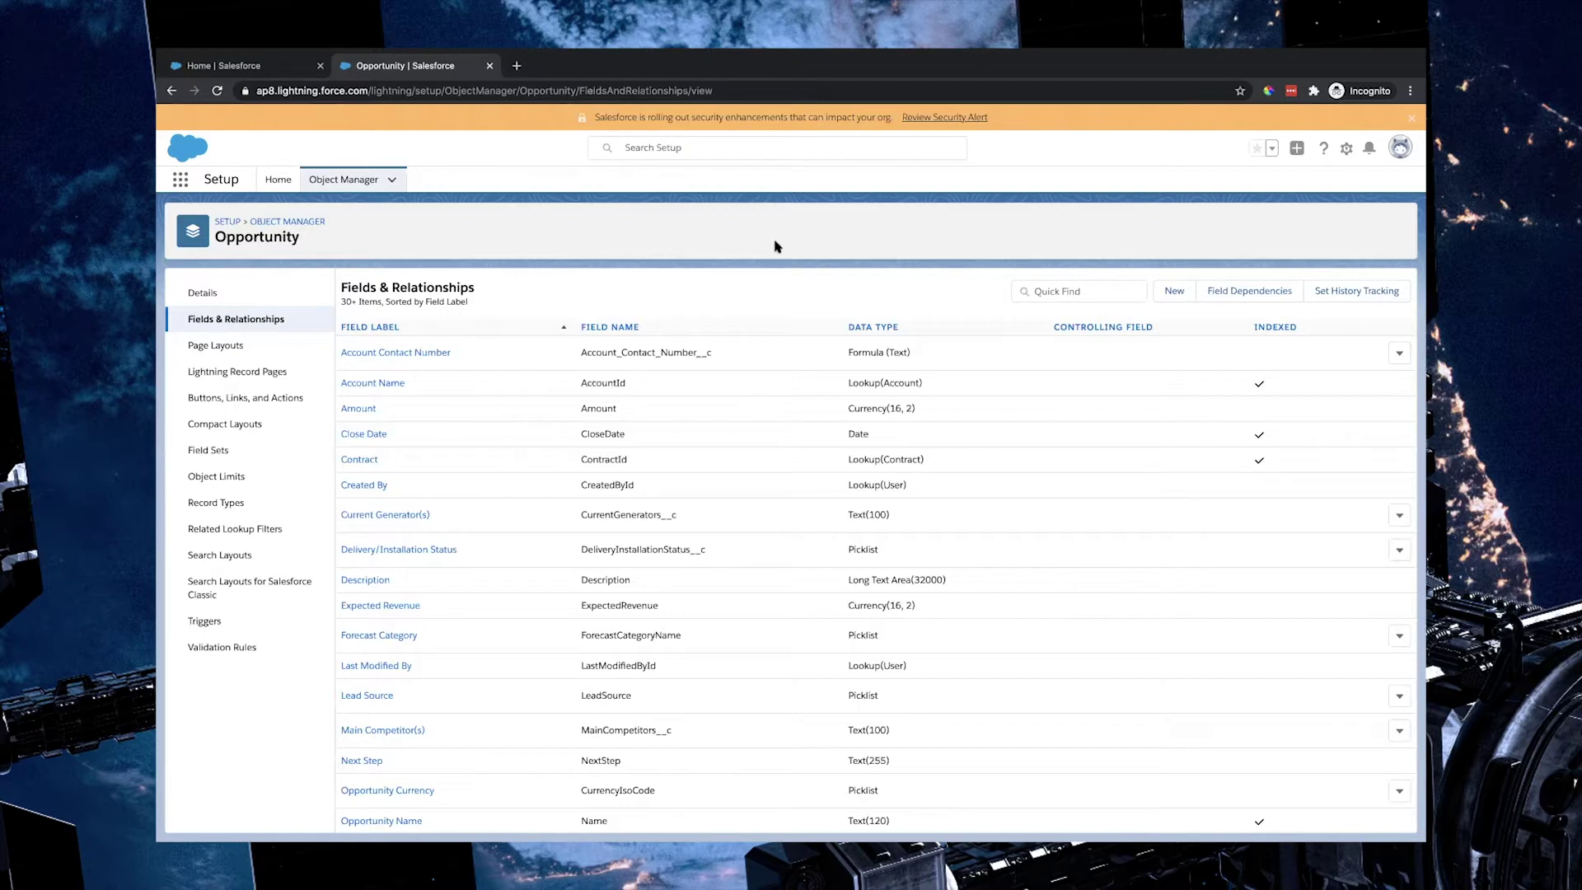
click(277, 180)
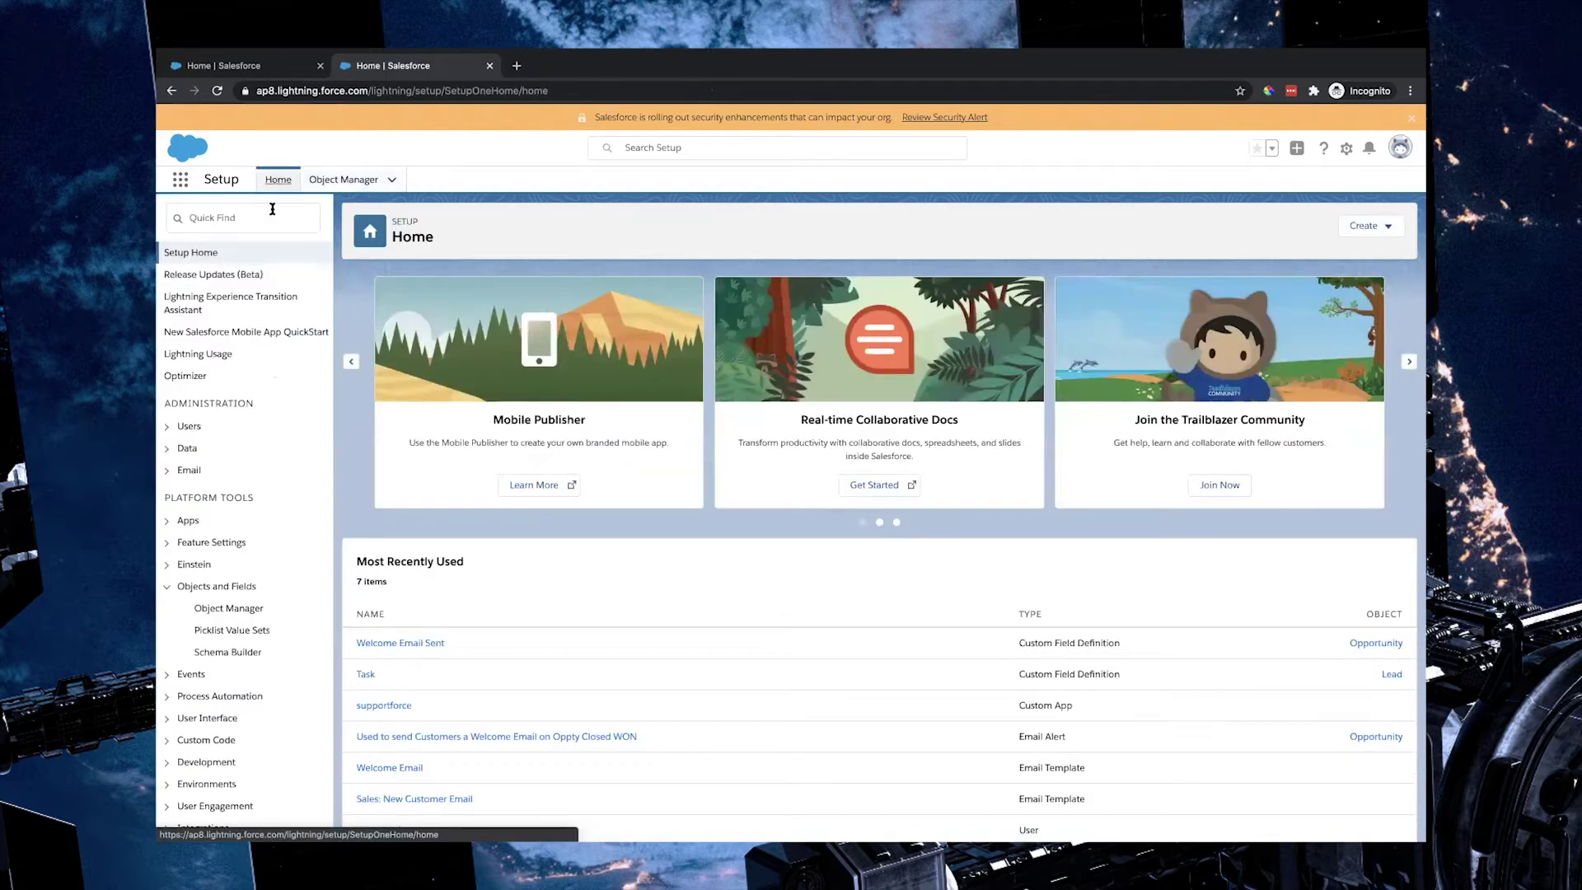
Step: Find Classic Email Templates via Quick Find 'email' and review the Welcome Email template's preview
click(269, 216)
text(email)
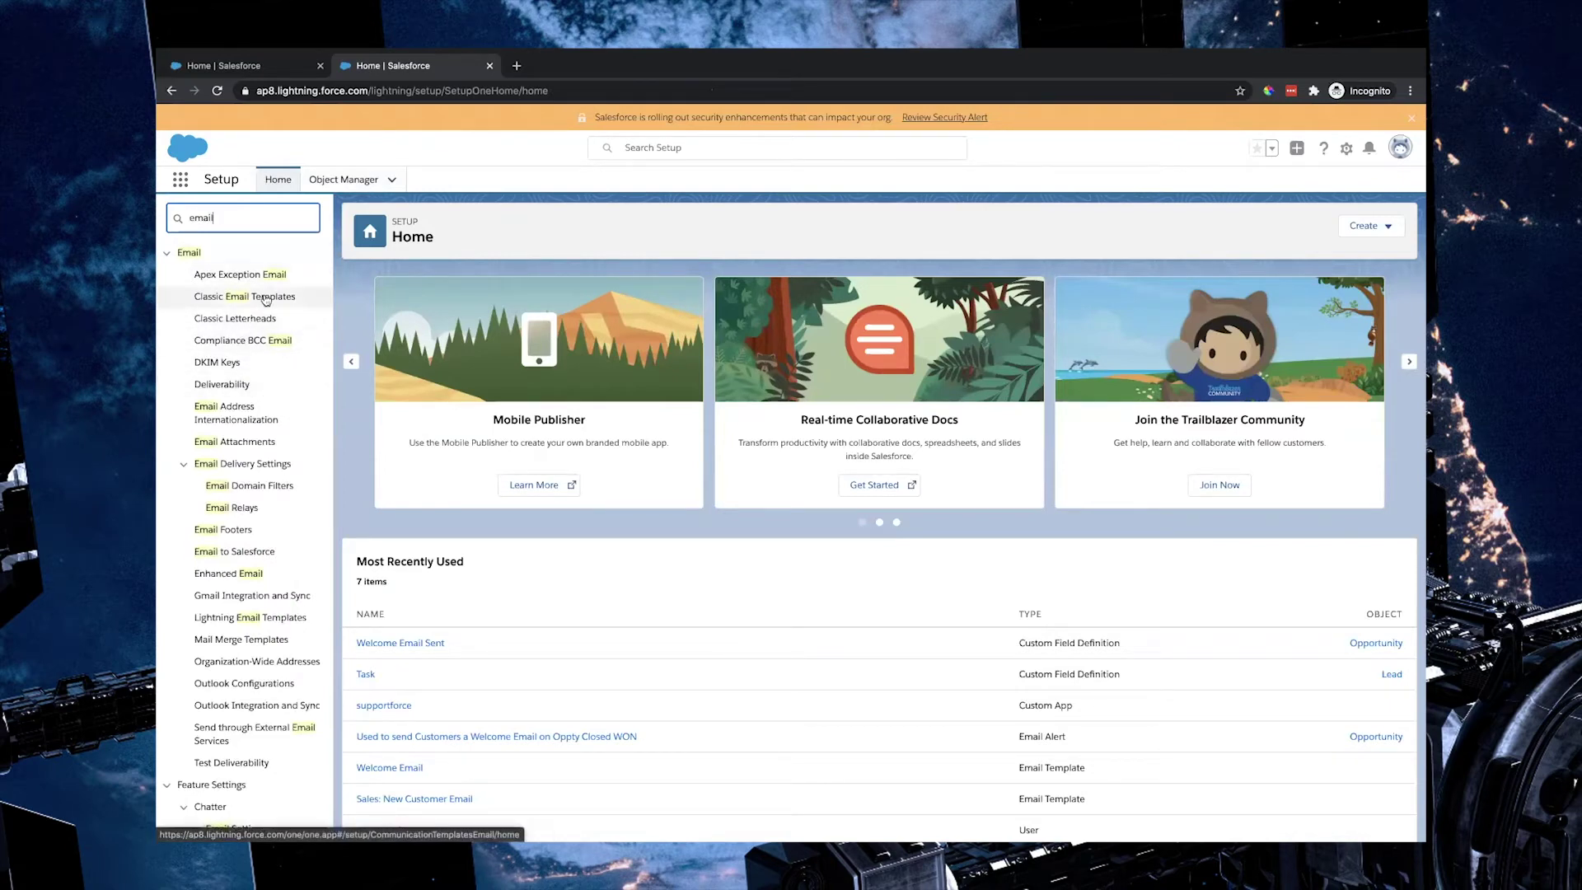
click(265, 298)
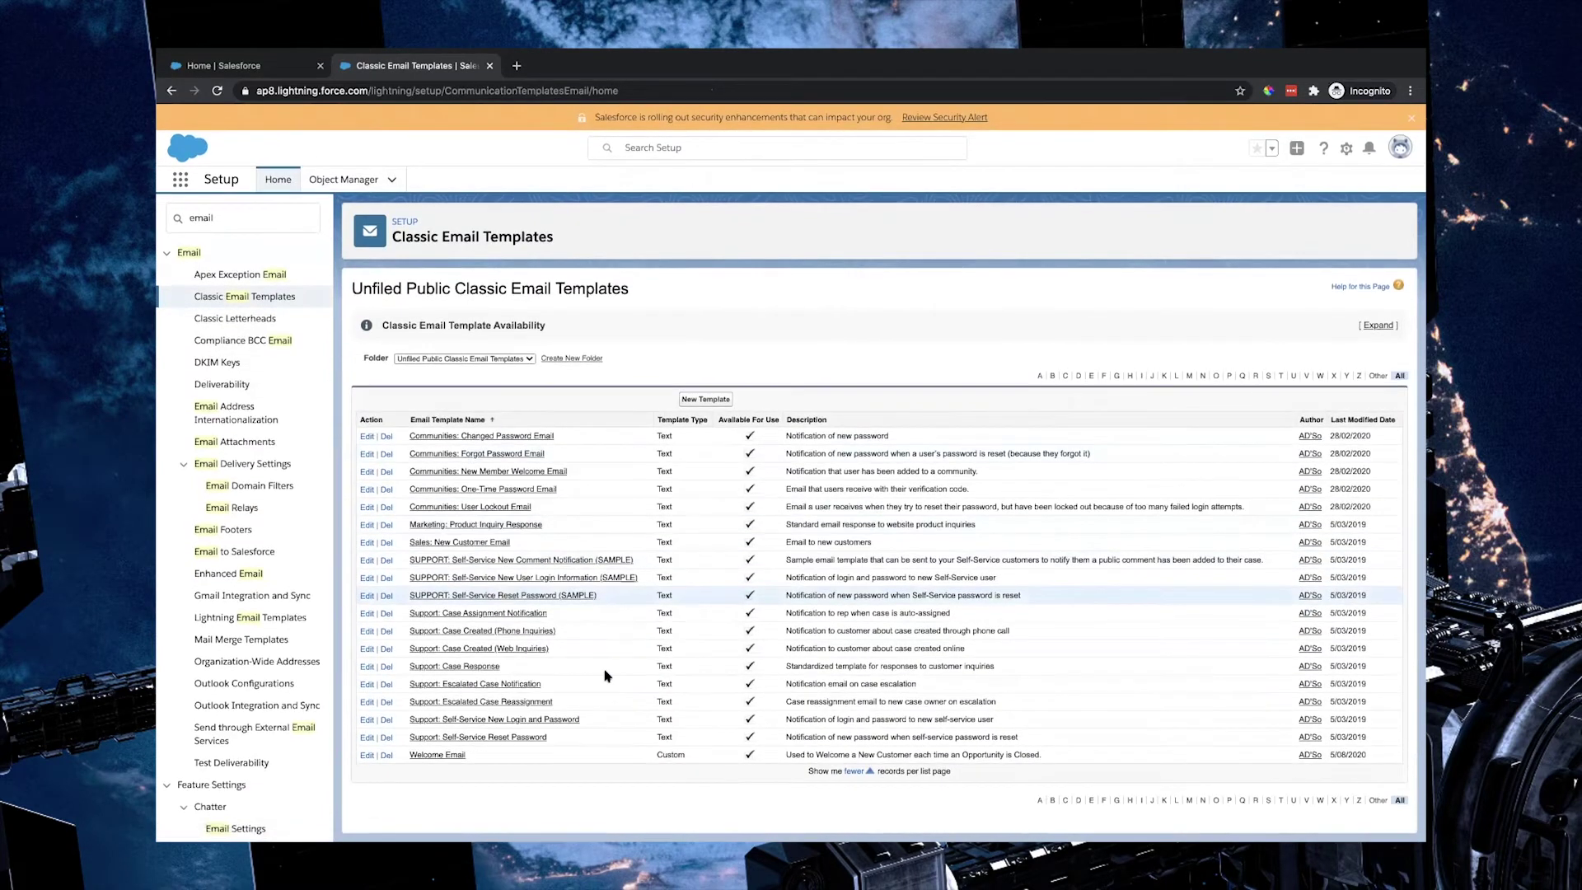
click(443, 757)
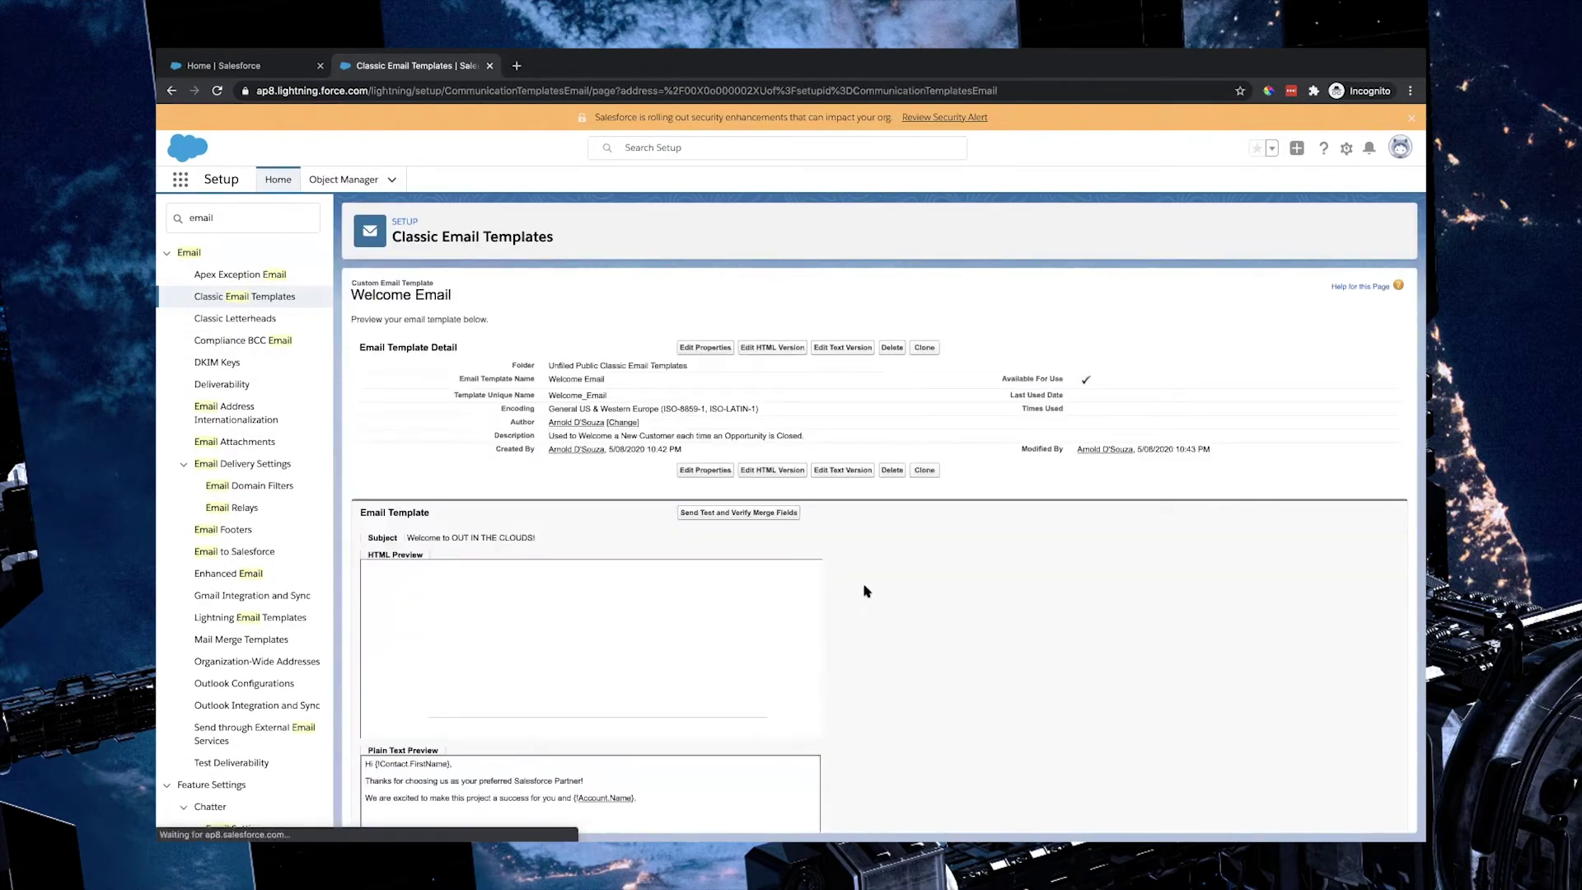
scroll(653, 544, down, 2)
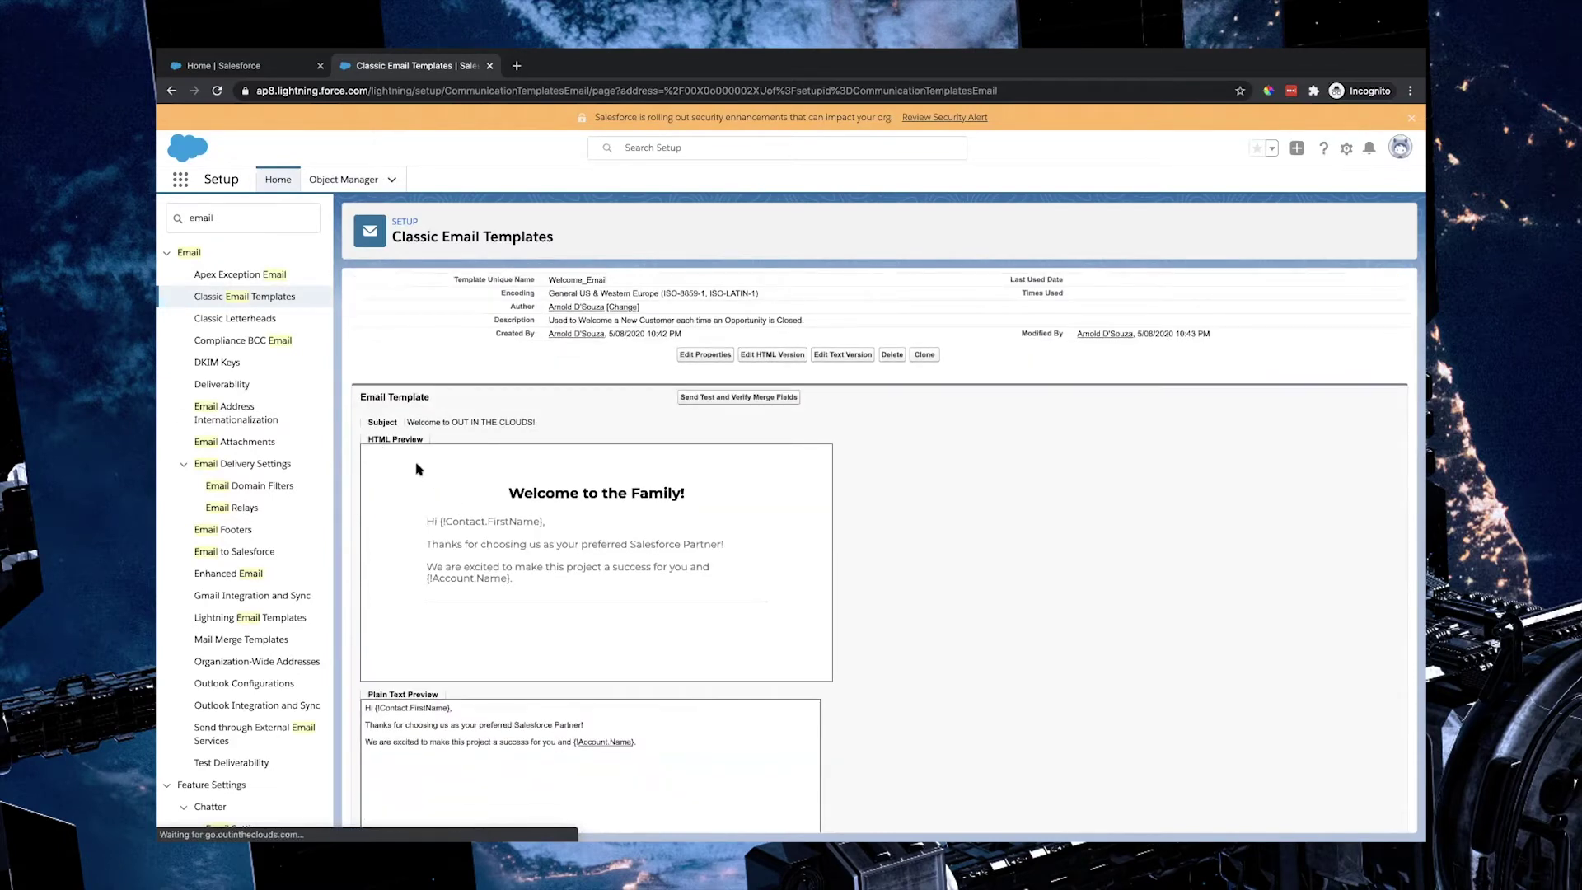
scroll(745, 477, down, 1)
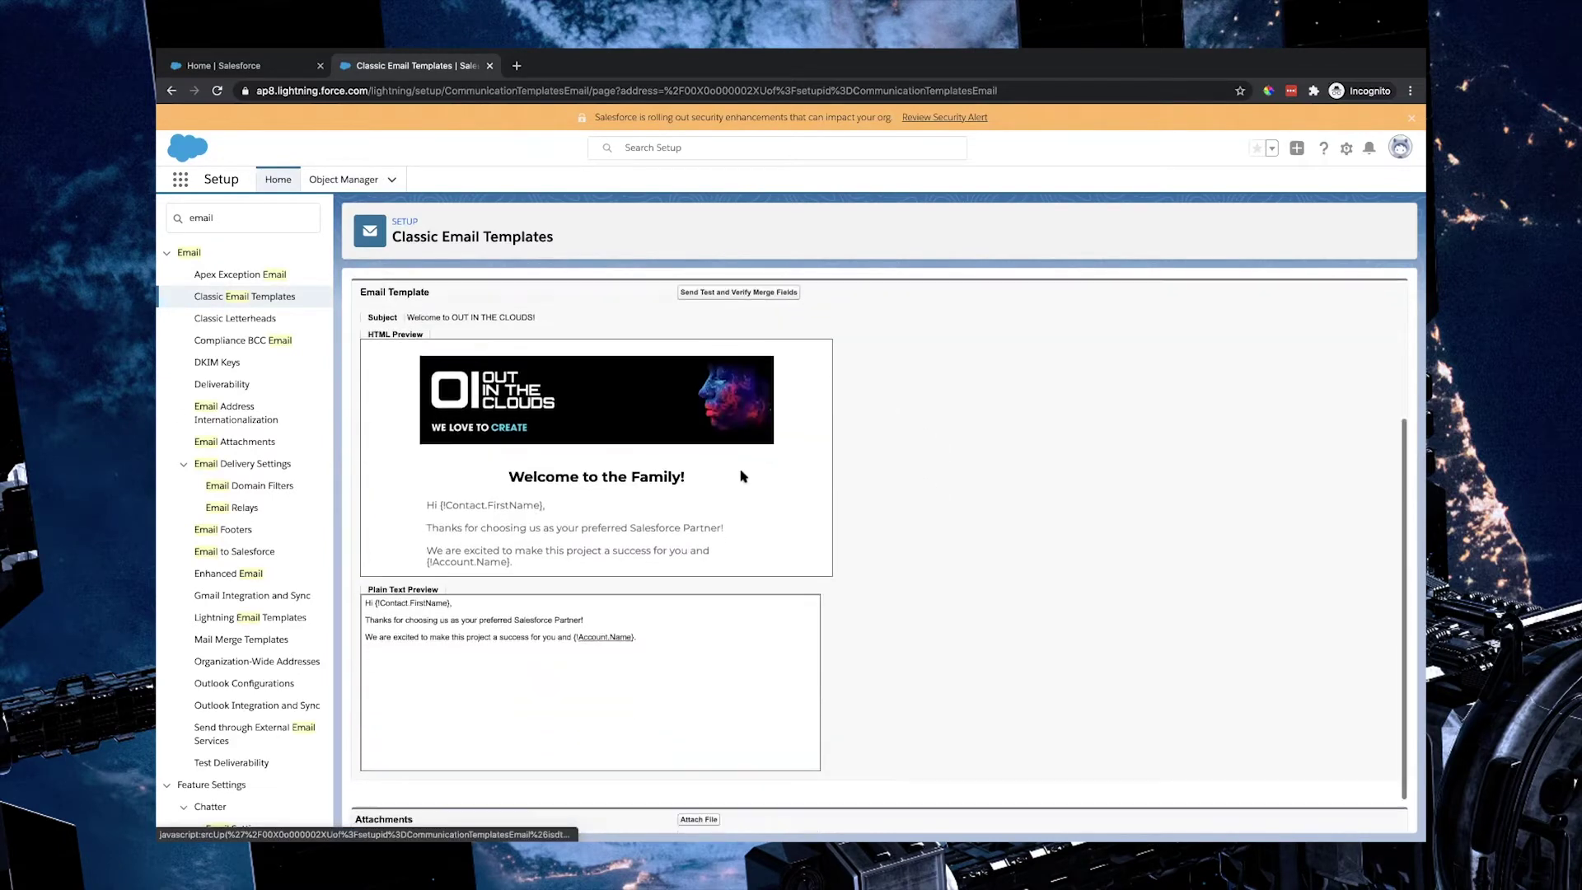
scroll(744, 476, down, 1)
scroll(742, 470, up, 3)
scroll(910, 477, up, 1)
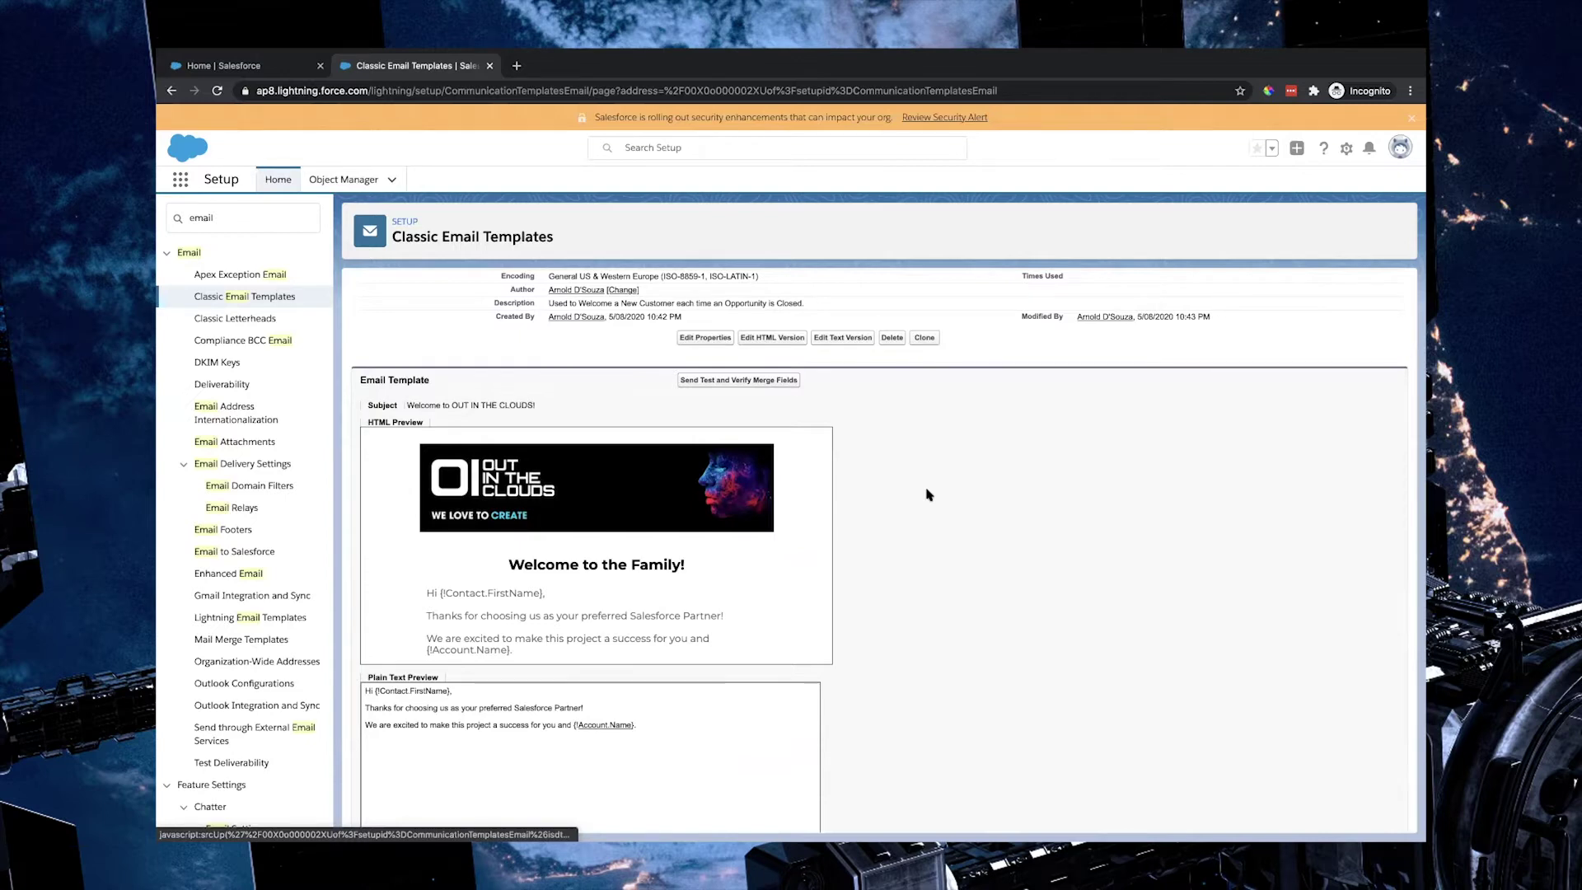
scroll(928, 494, up, 3)
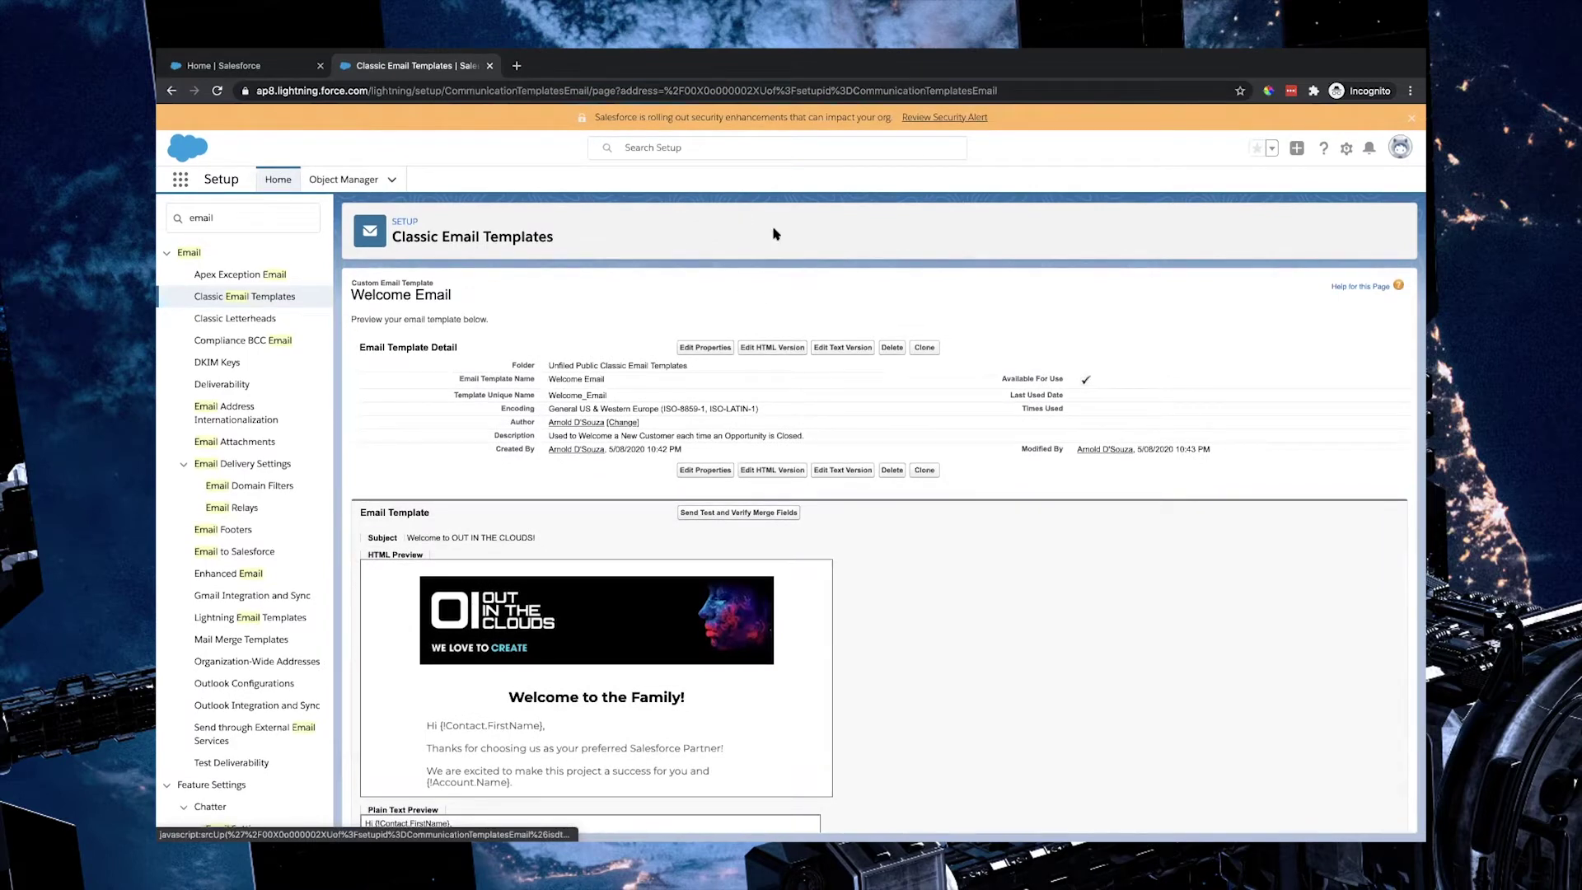
triple_click(581, 378)
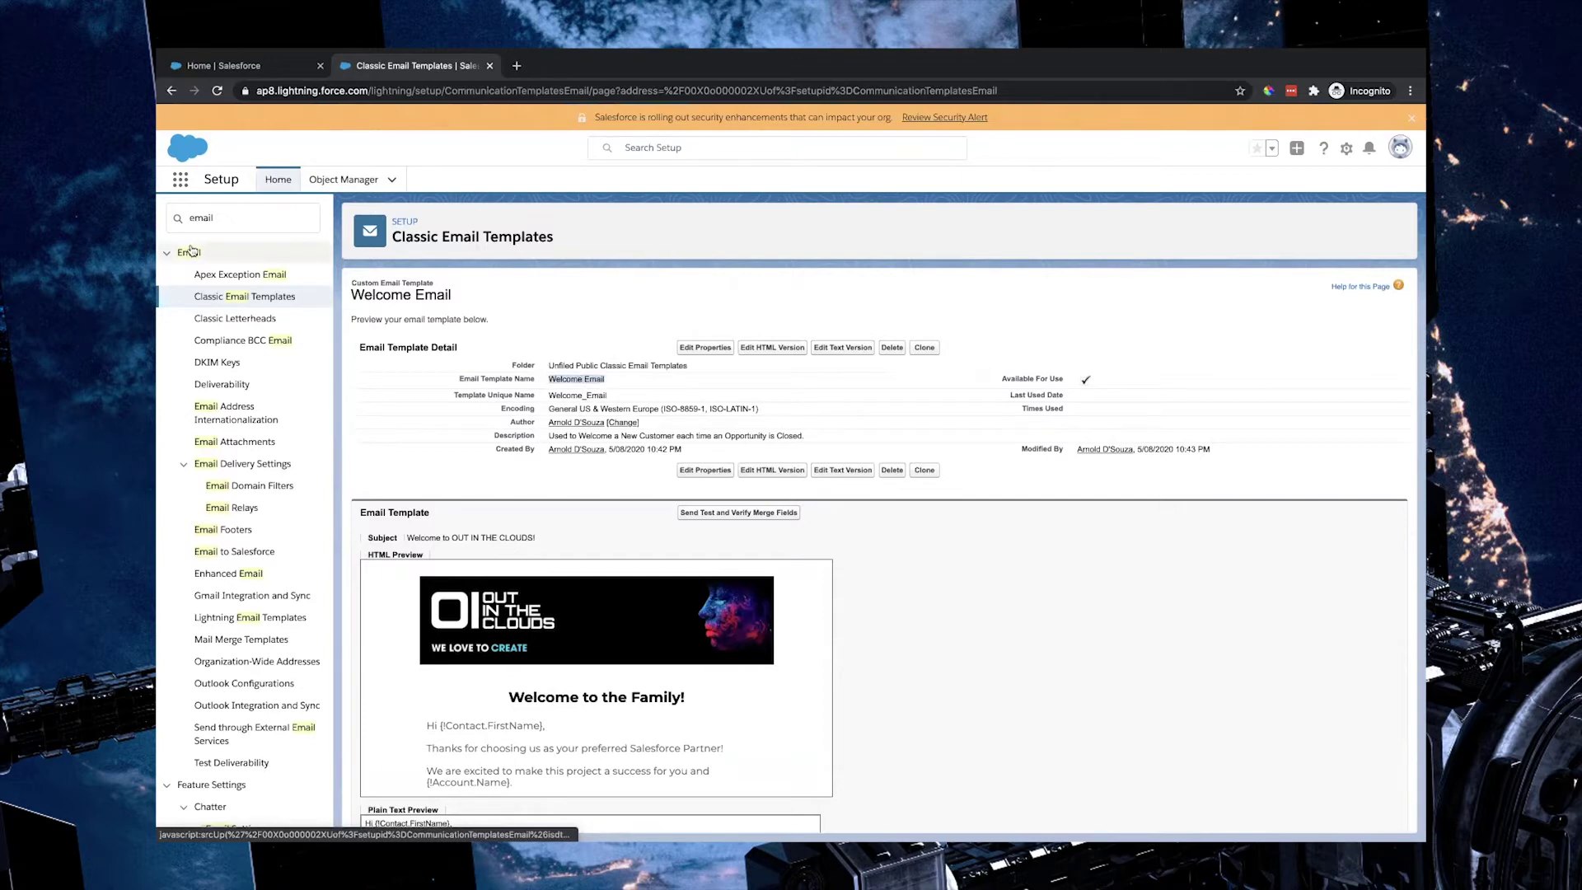
click(242, 217)
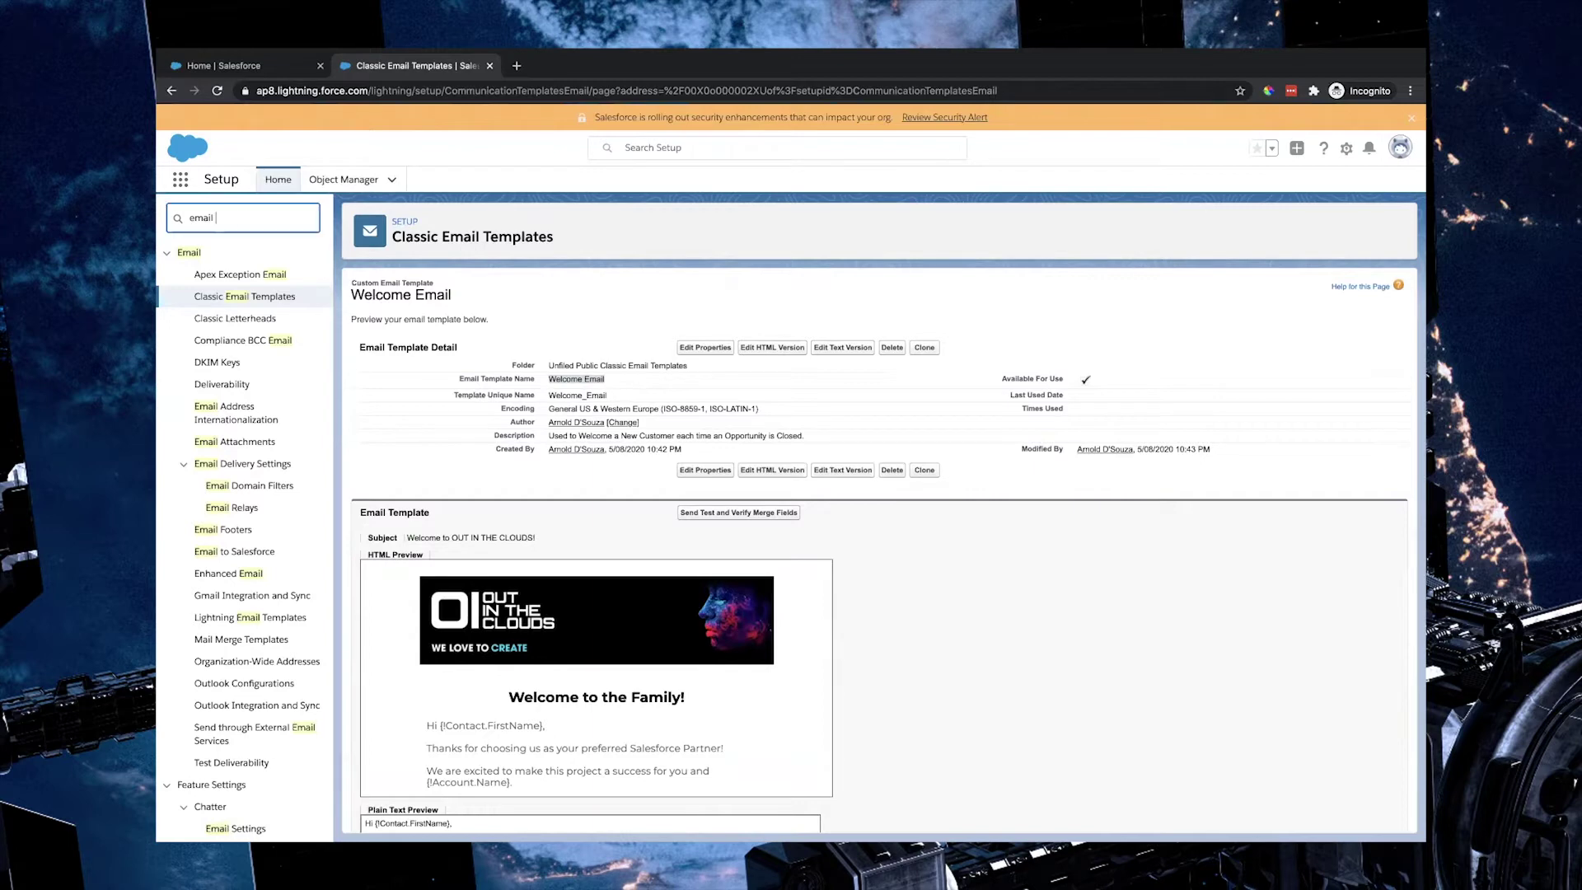
Step: Open Email Alerts via Quick Find 'alert' and start a new email alert
text(alert)
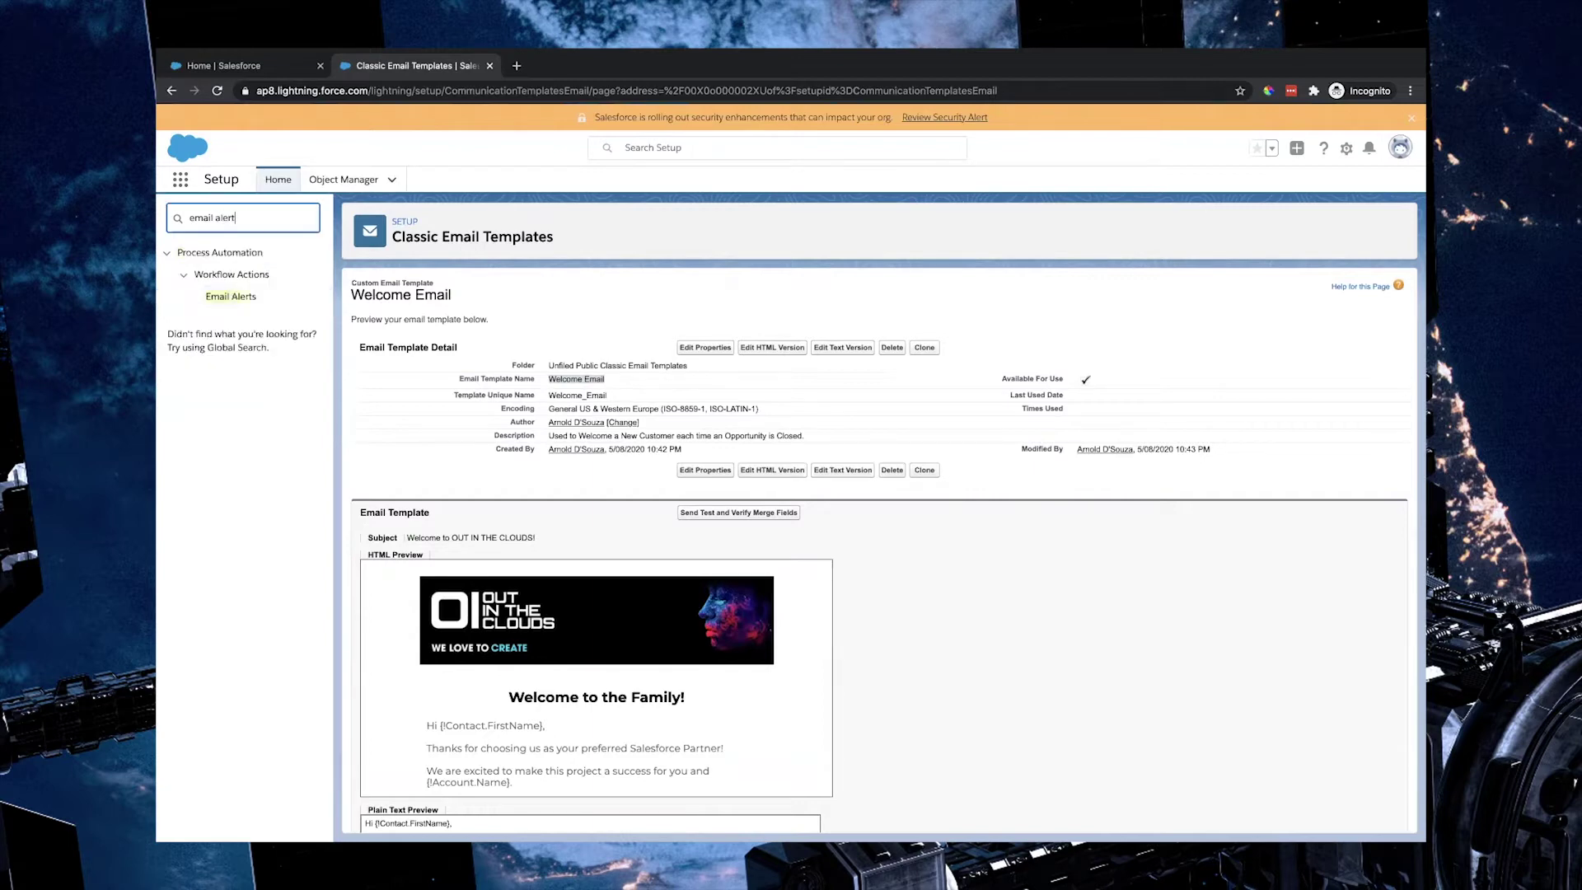
click(231, 297)
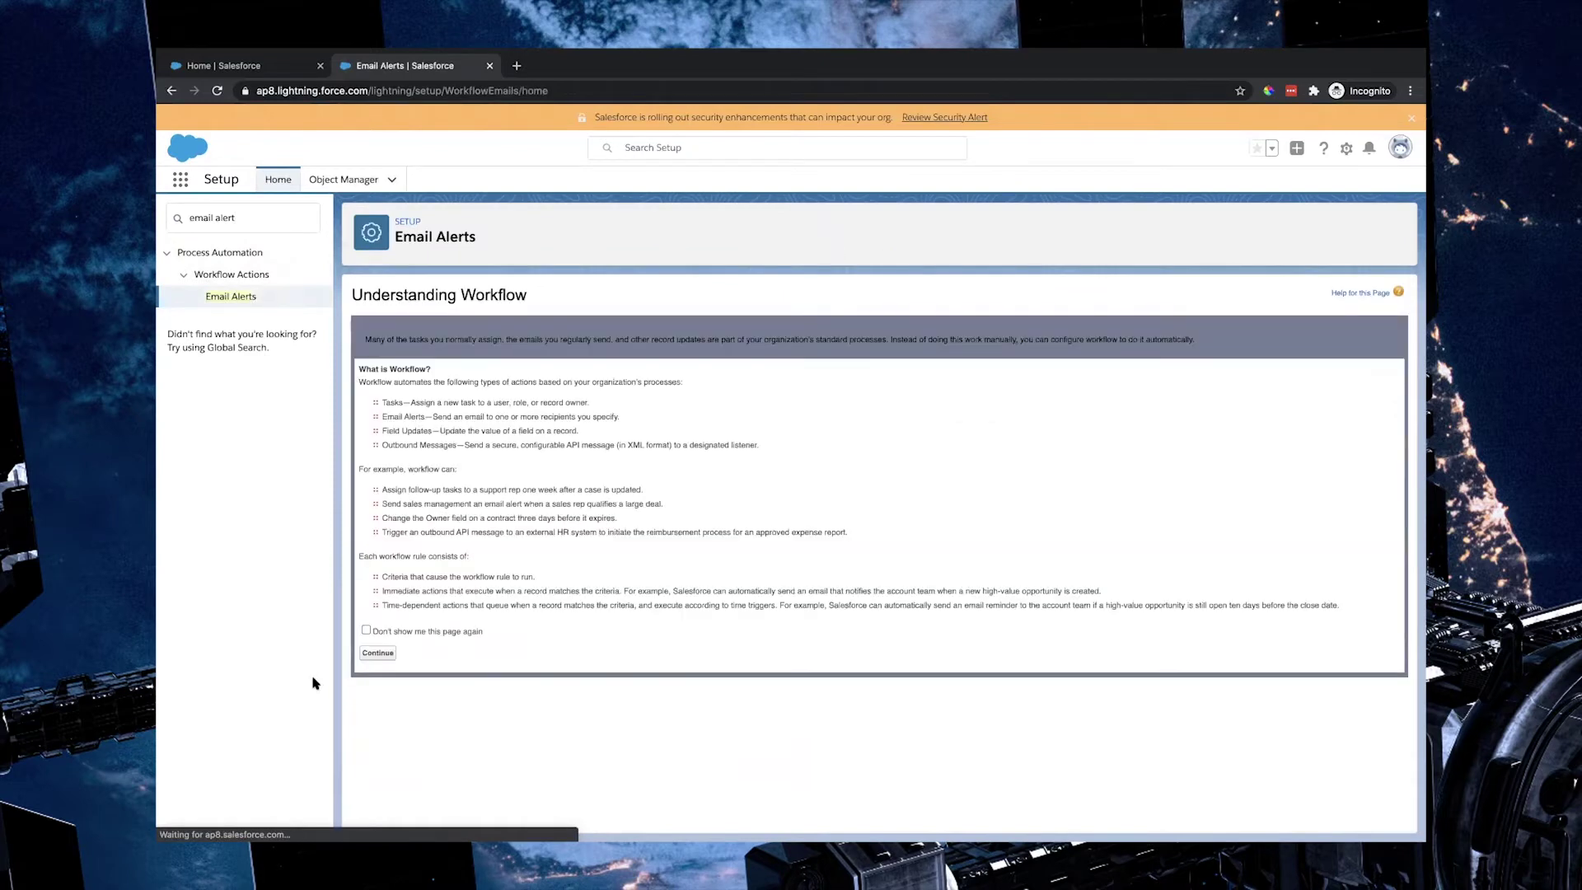
click(378, 654)
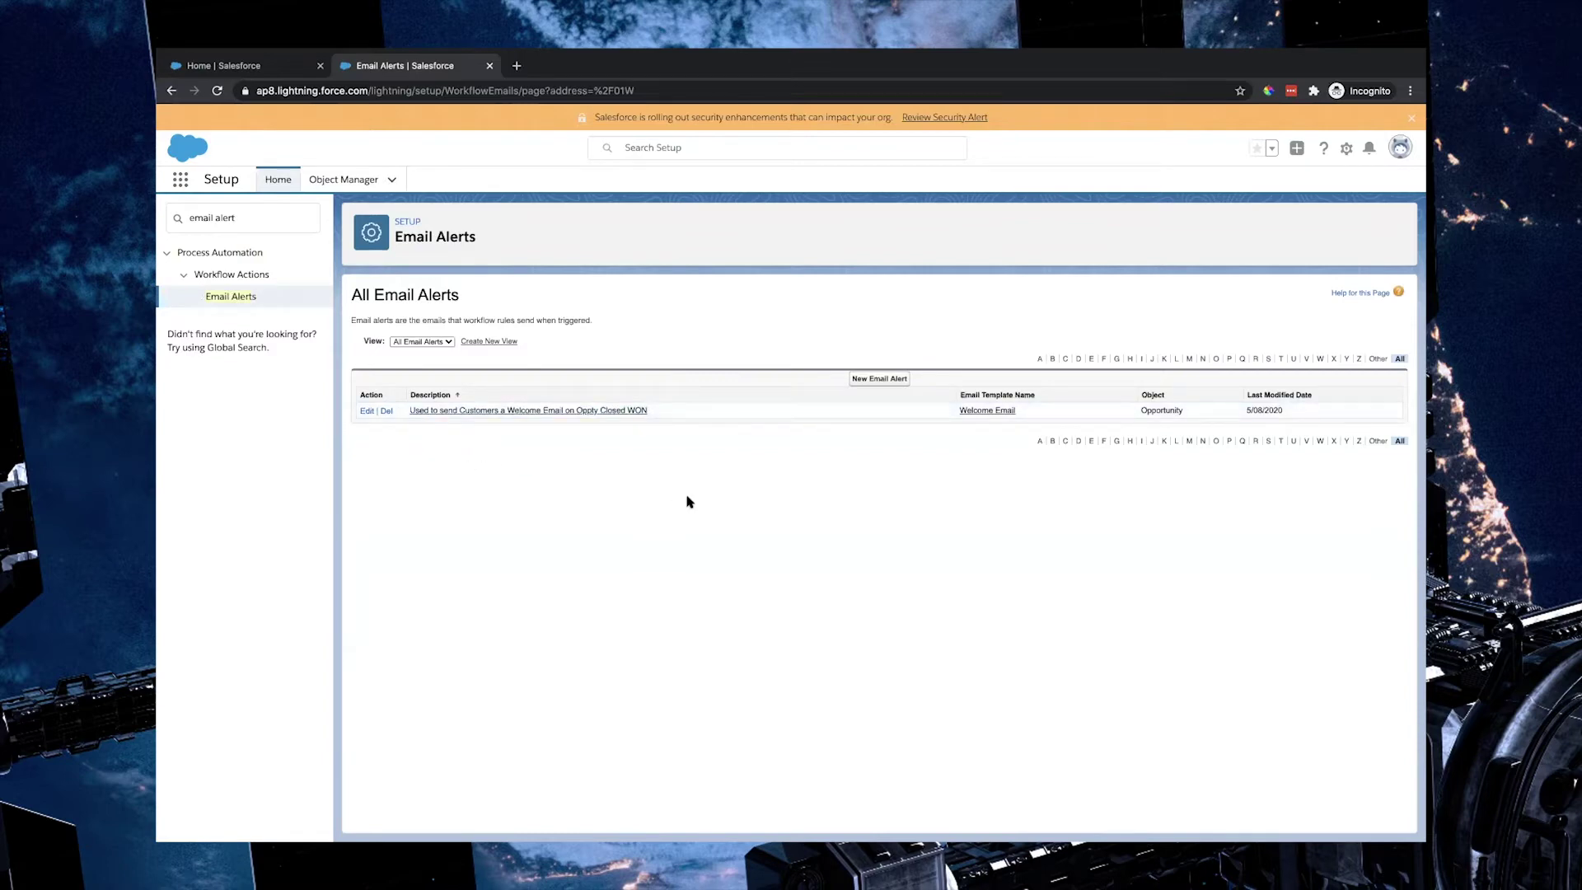
click(880, 382)
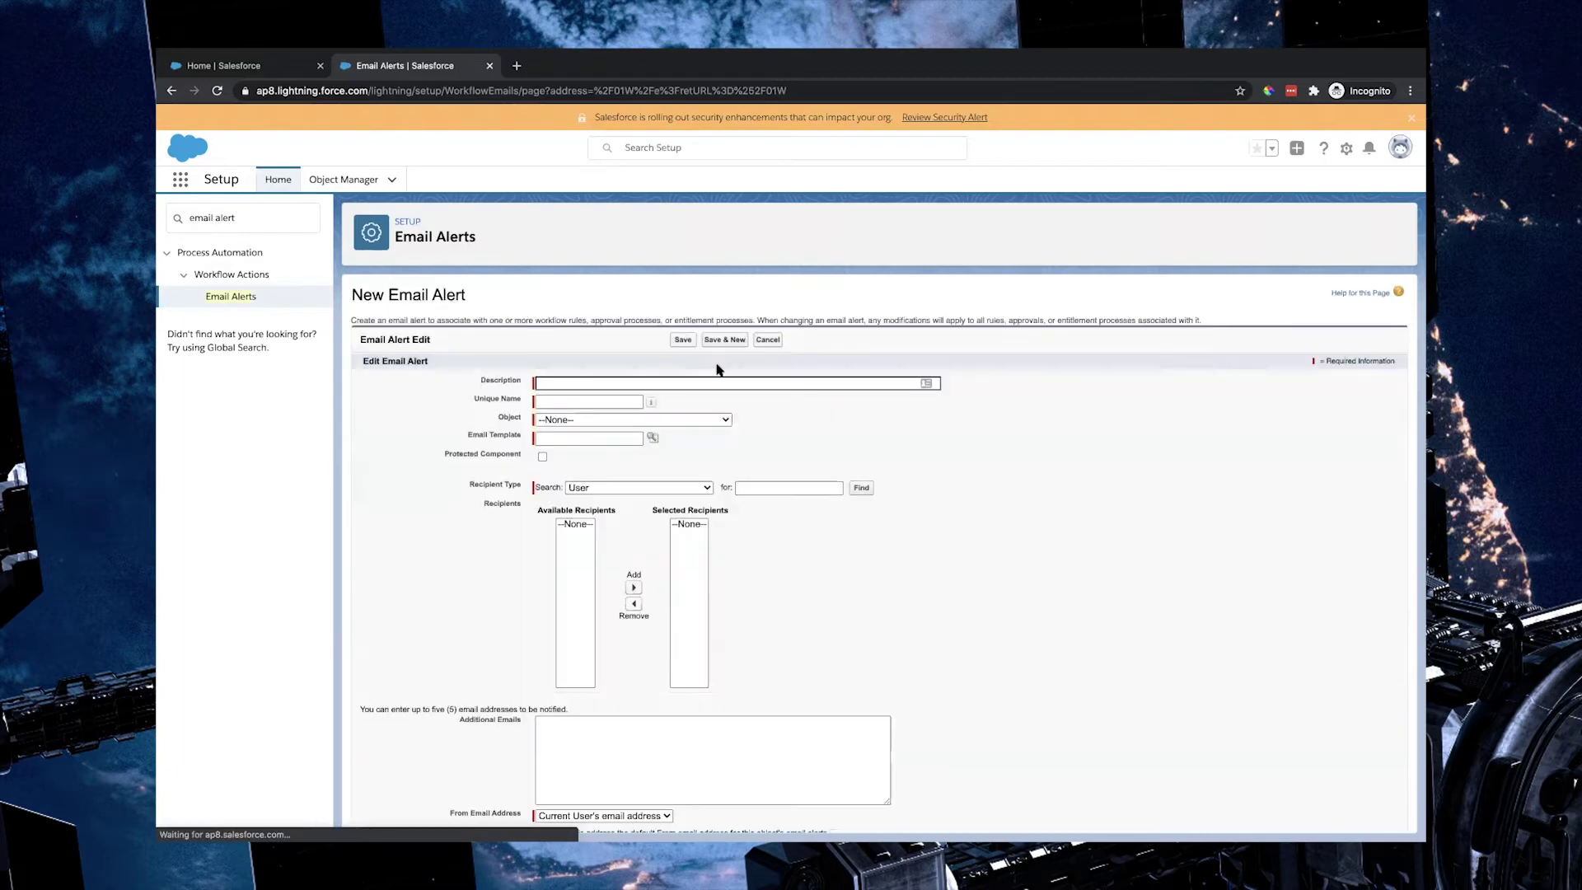
Step: Enter the description 'Used to send a welcome Email on Closed Won Opps' and correct the unique name
text(USed to )
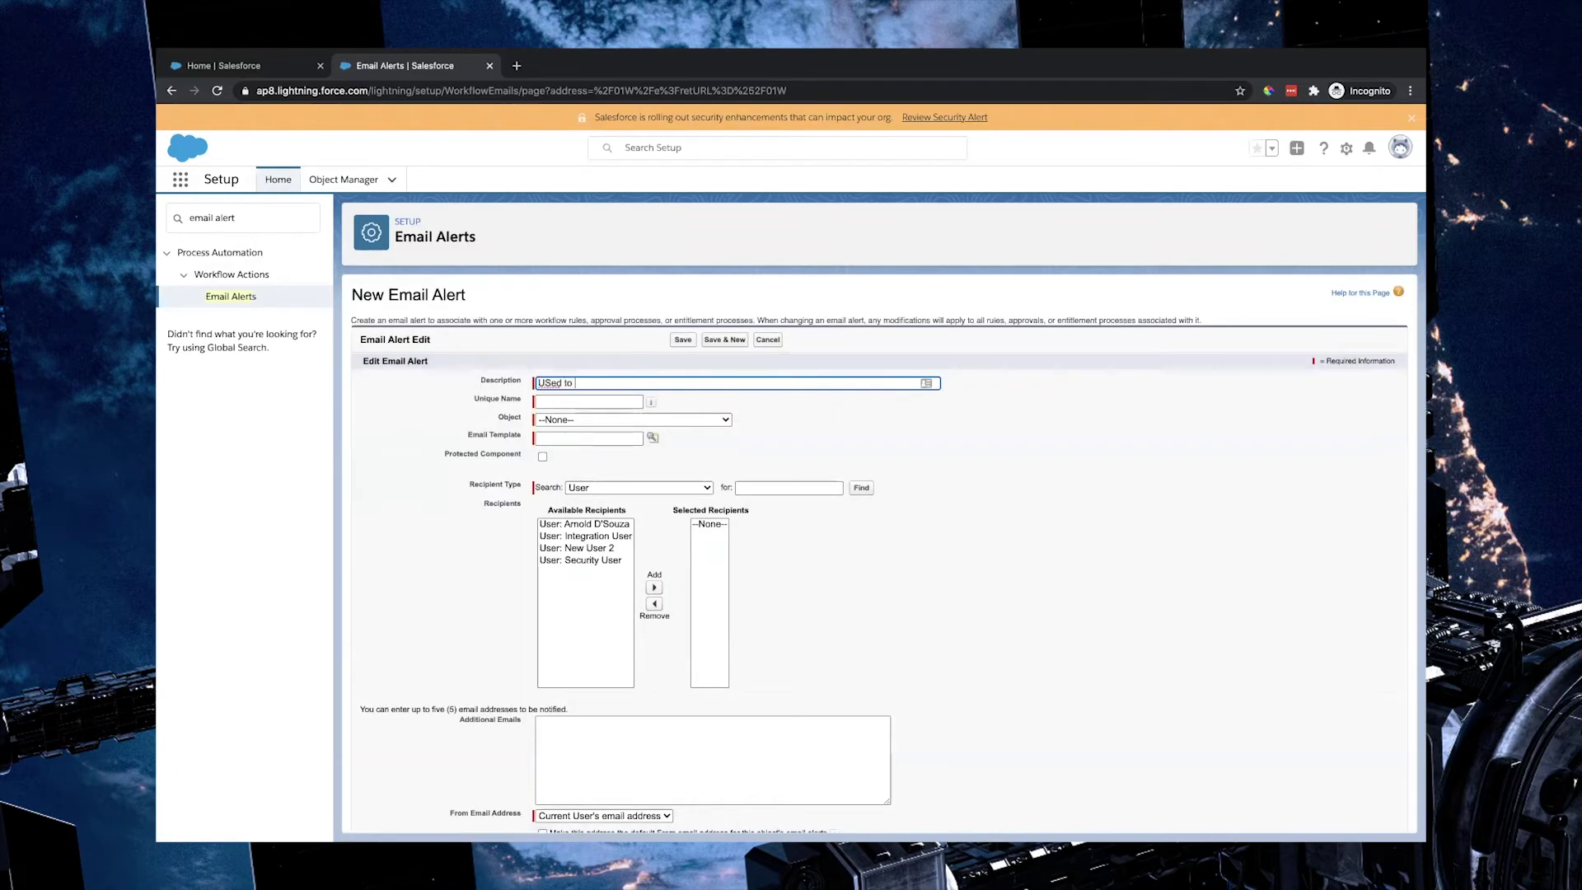
text(send a welcome Email on Closed Won Opps)
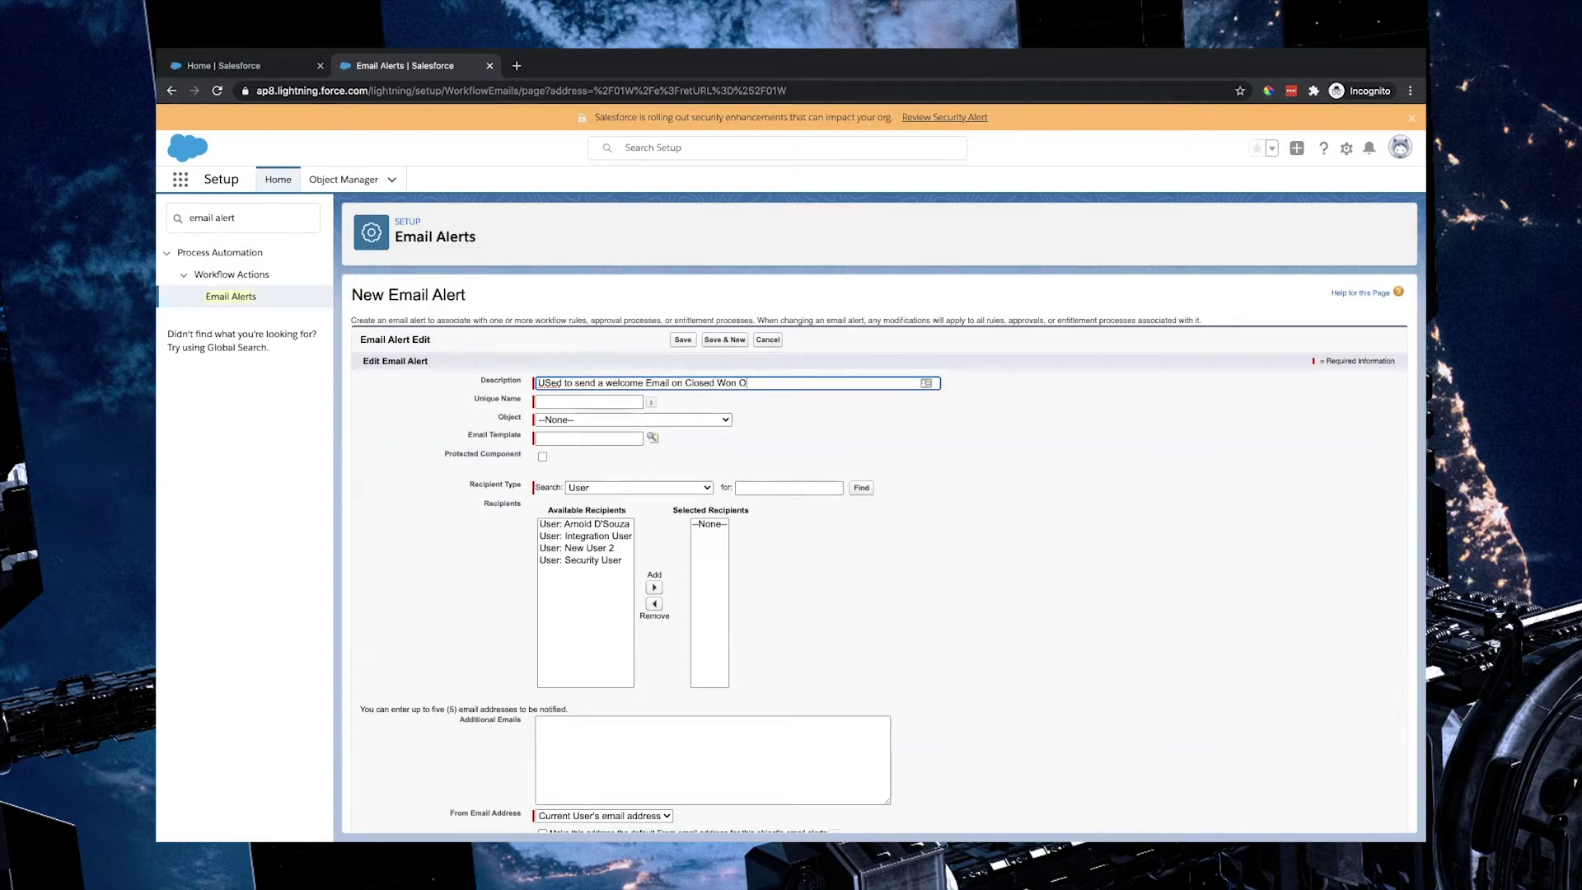
click(789, 439)
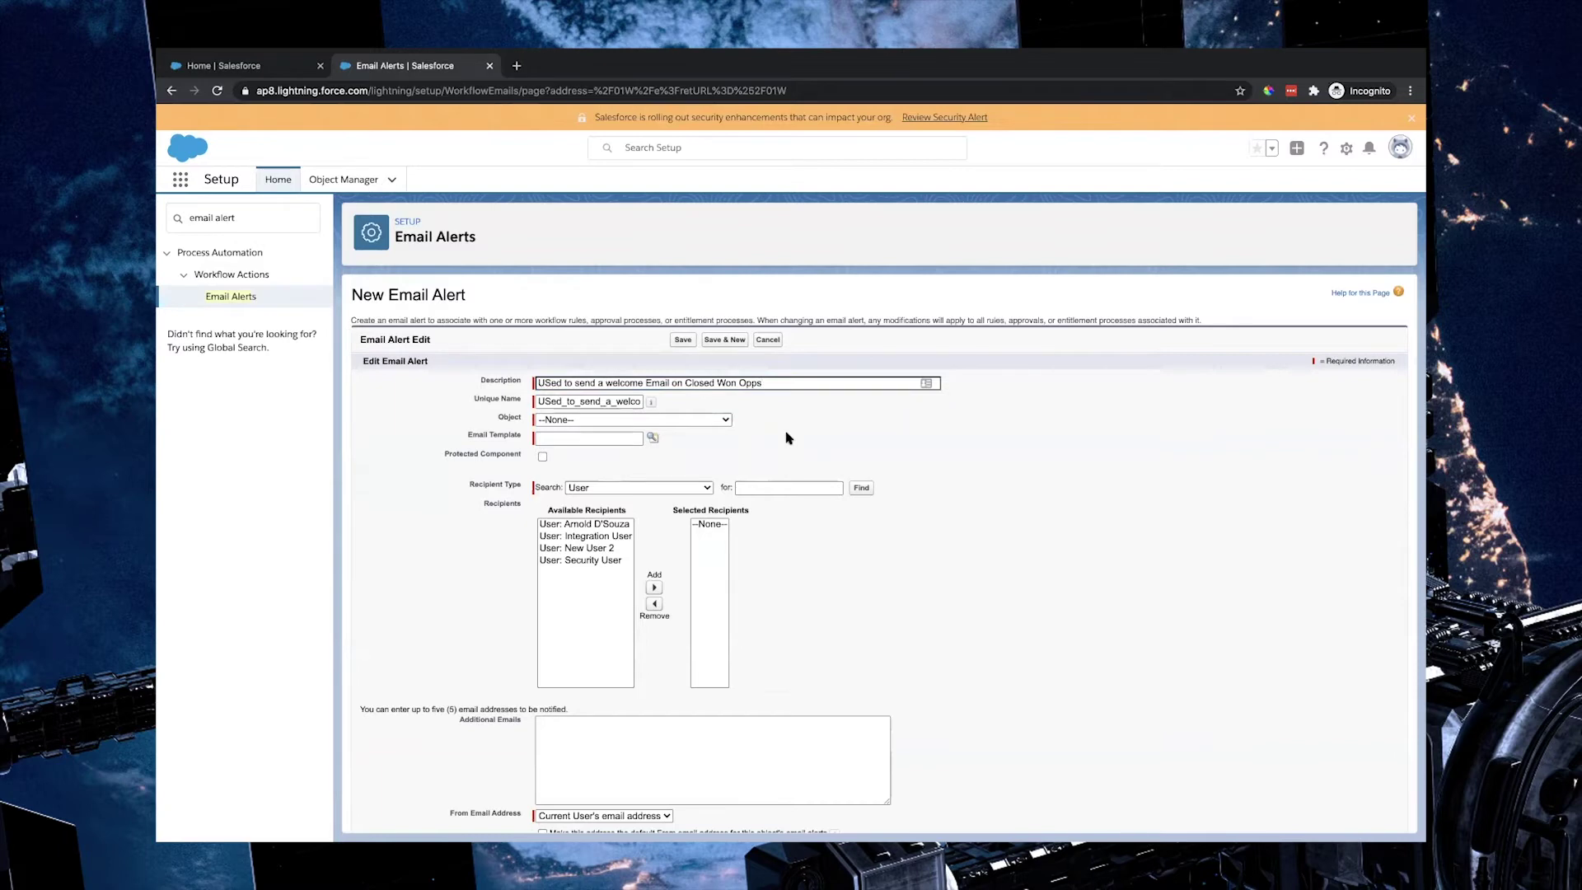
click(550, 382)
key(BackSpace)
text(s)
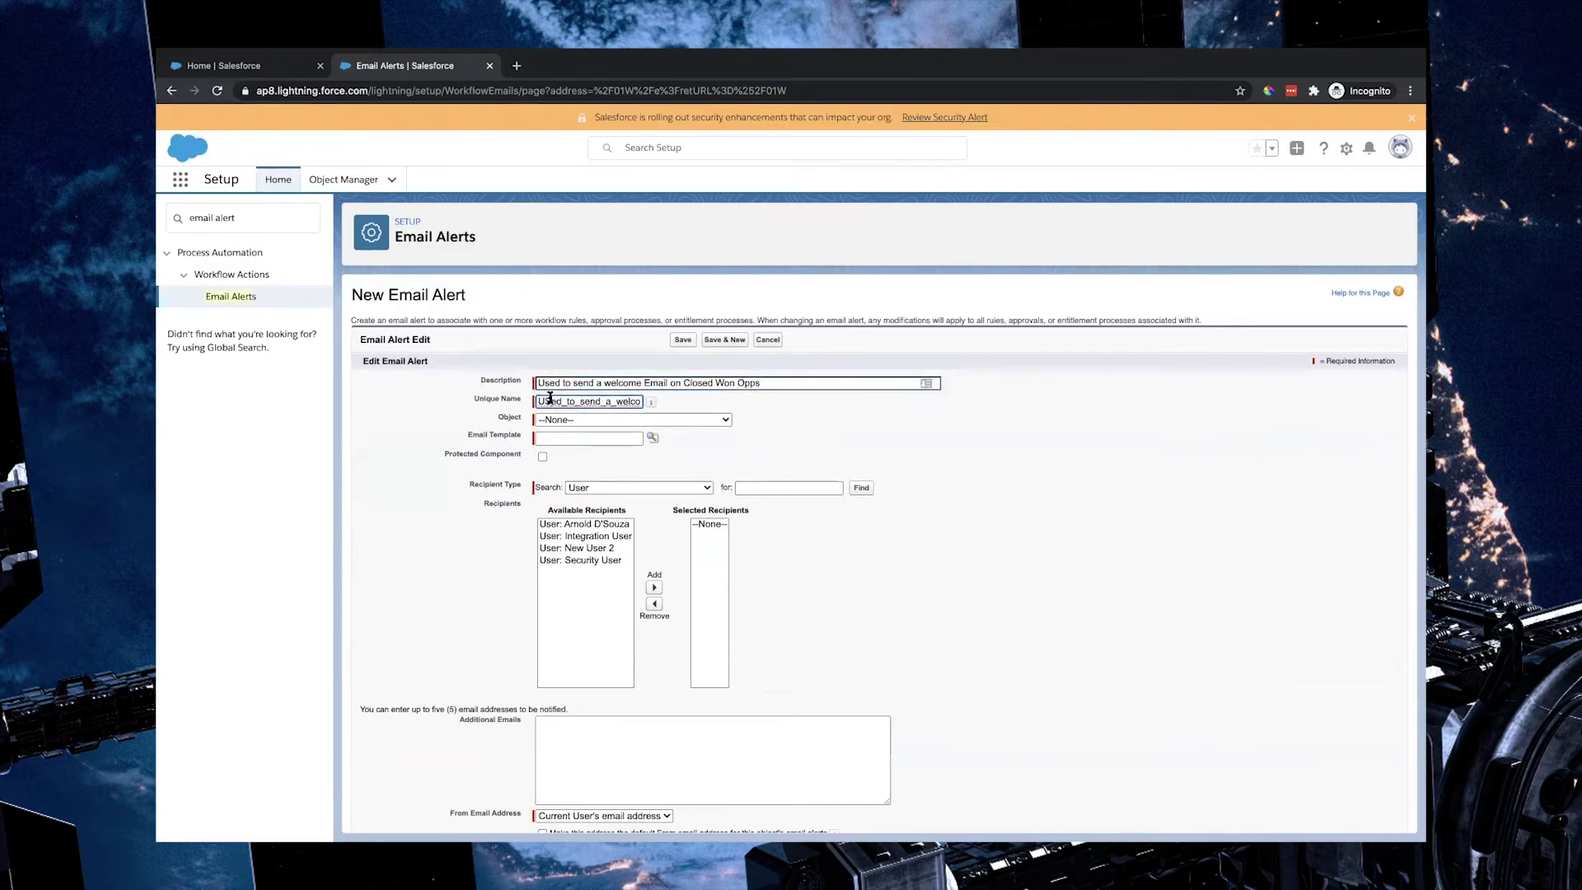
click(550, 402)
key(BackSpace)
text(s)
Step: Set the email alert's object to Opportunity
click(607, 420)
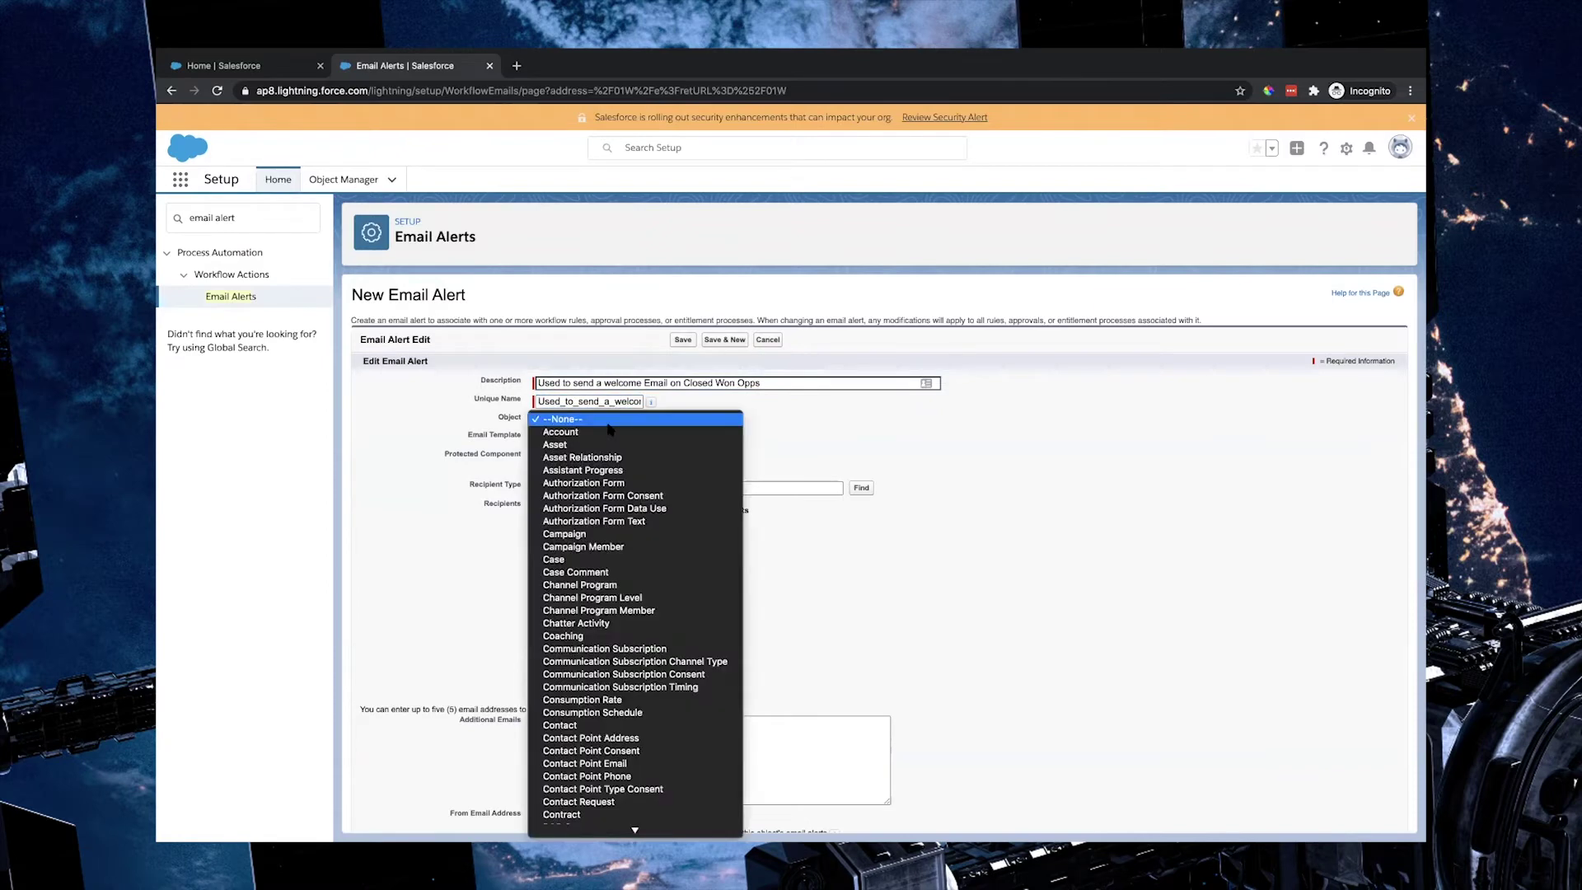
text(opp)
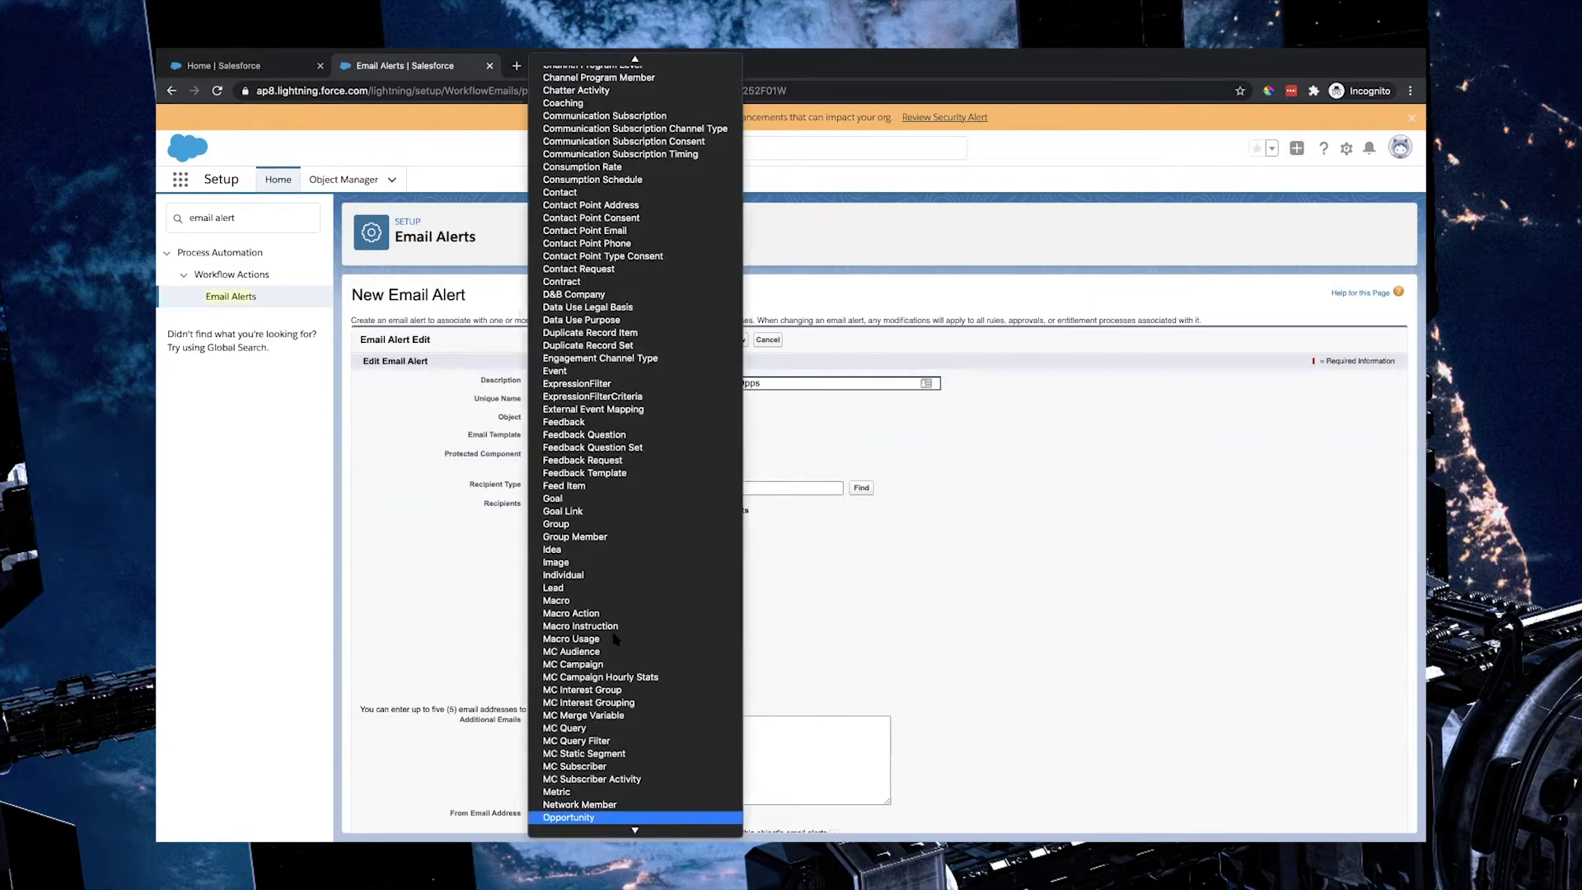
key(Return)
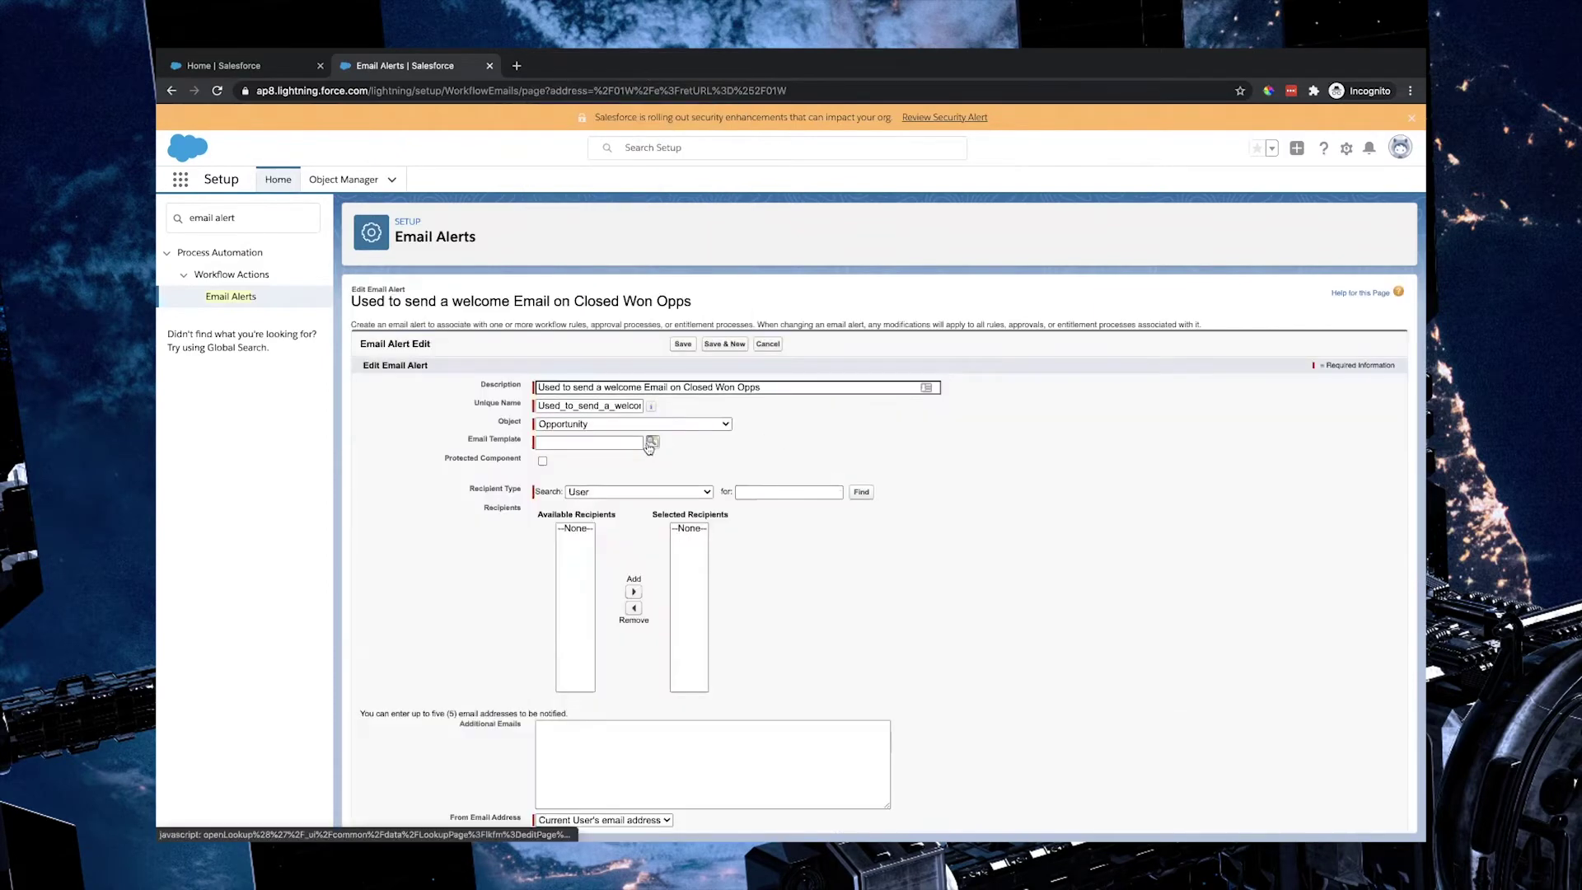
click(652, 443)
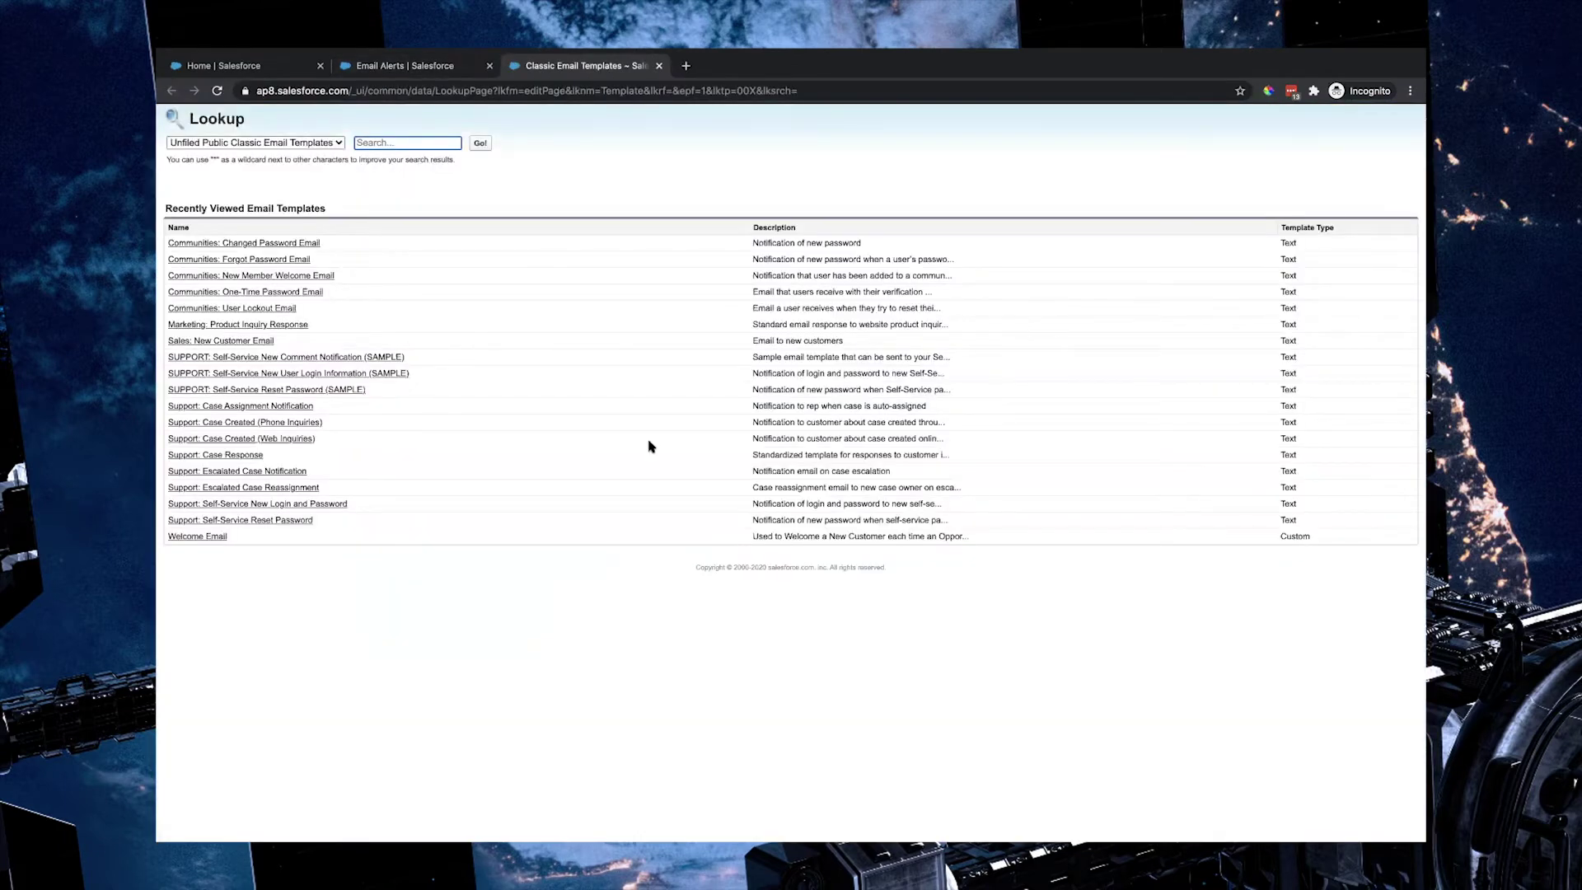
Step: Use the Welcome Email template and add Related Contact: Contact as the alert's recipient
click(212, 537)
click(834, 650)
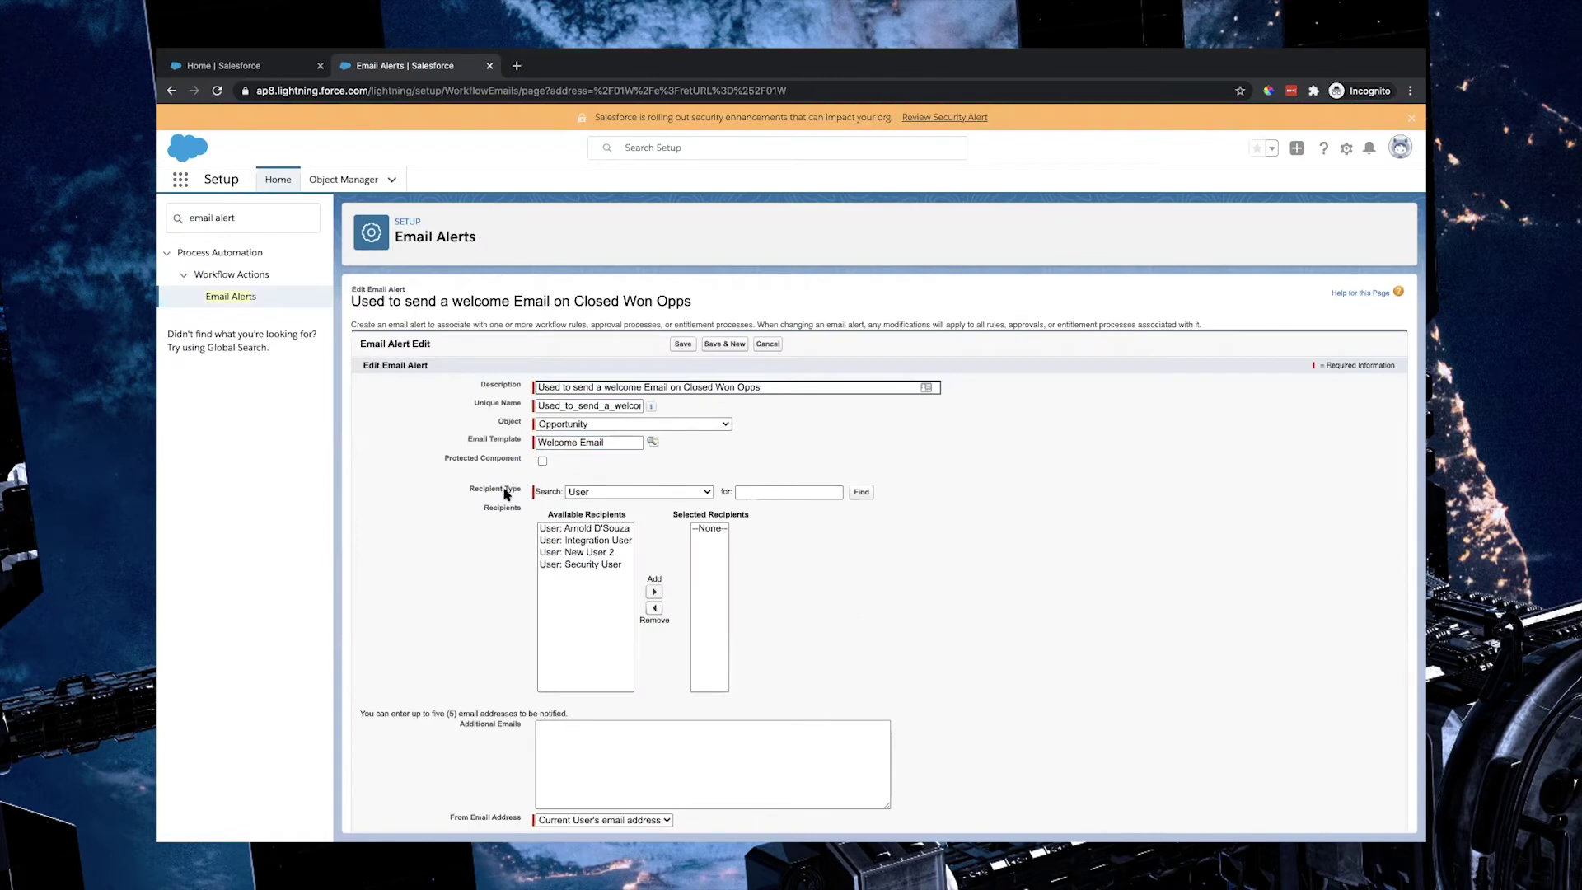
click(644, 493)
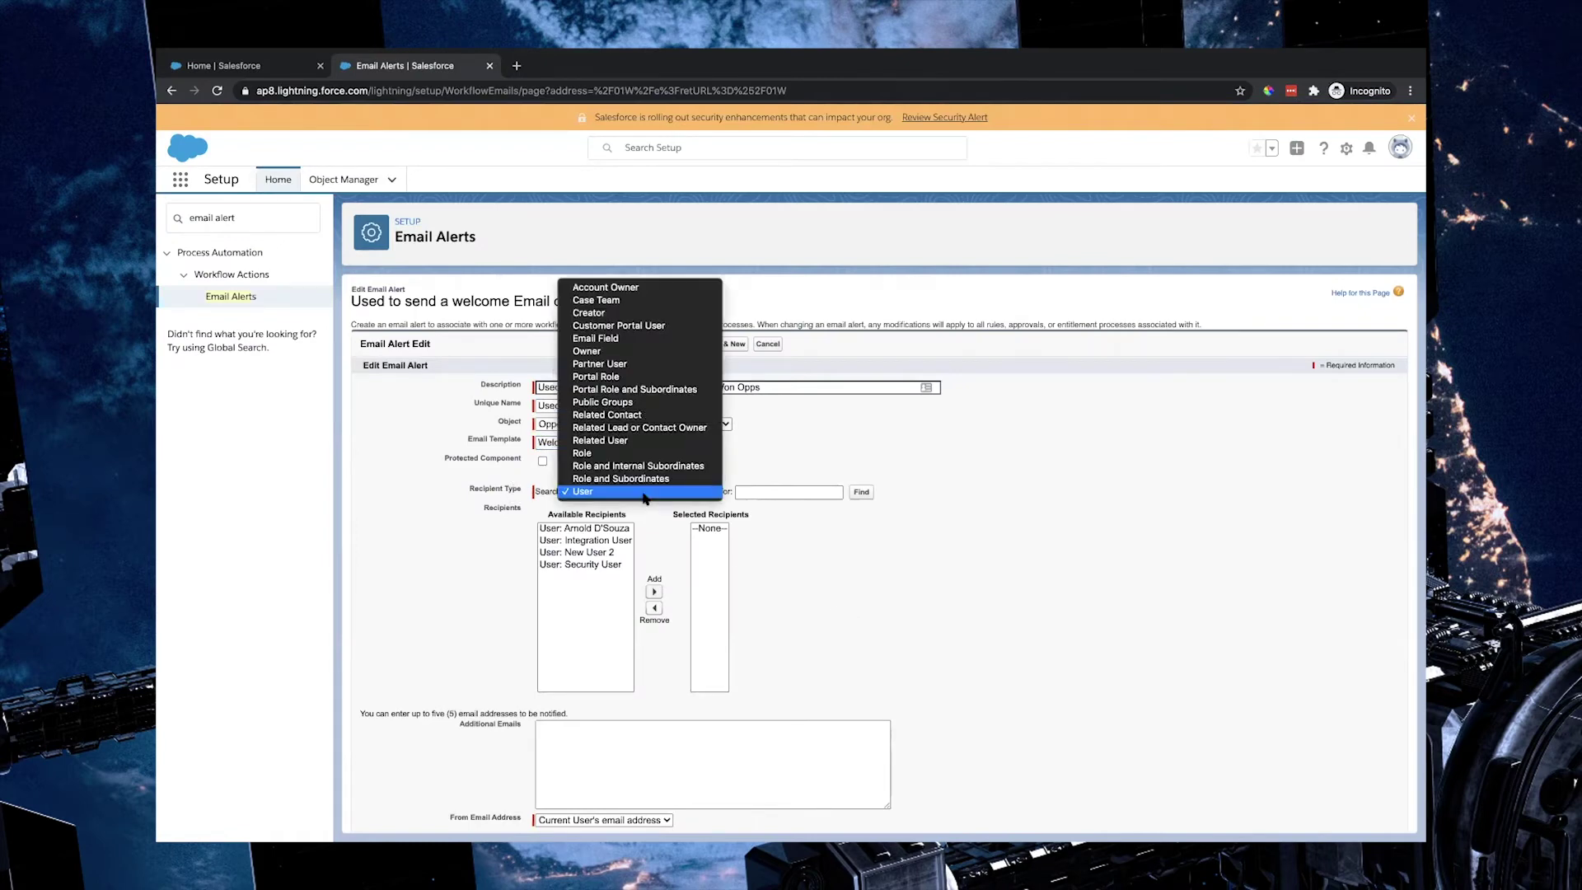
click(668, 415)
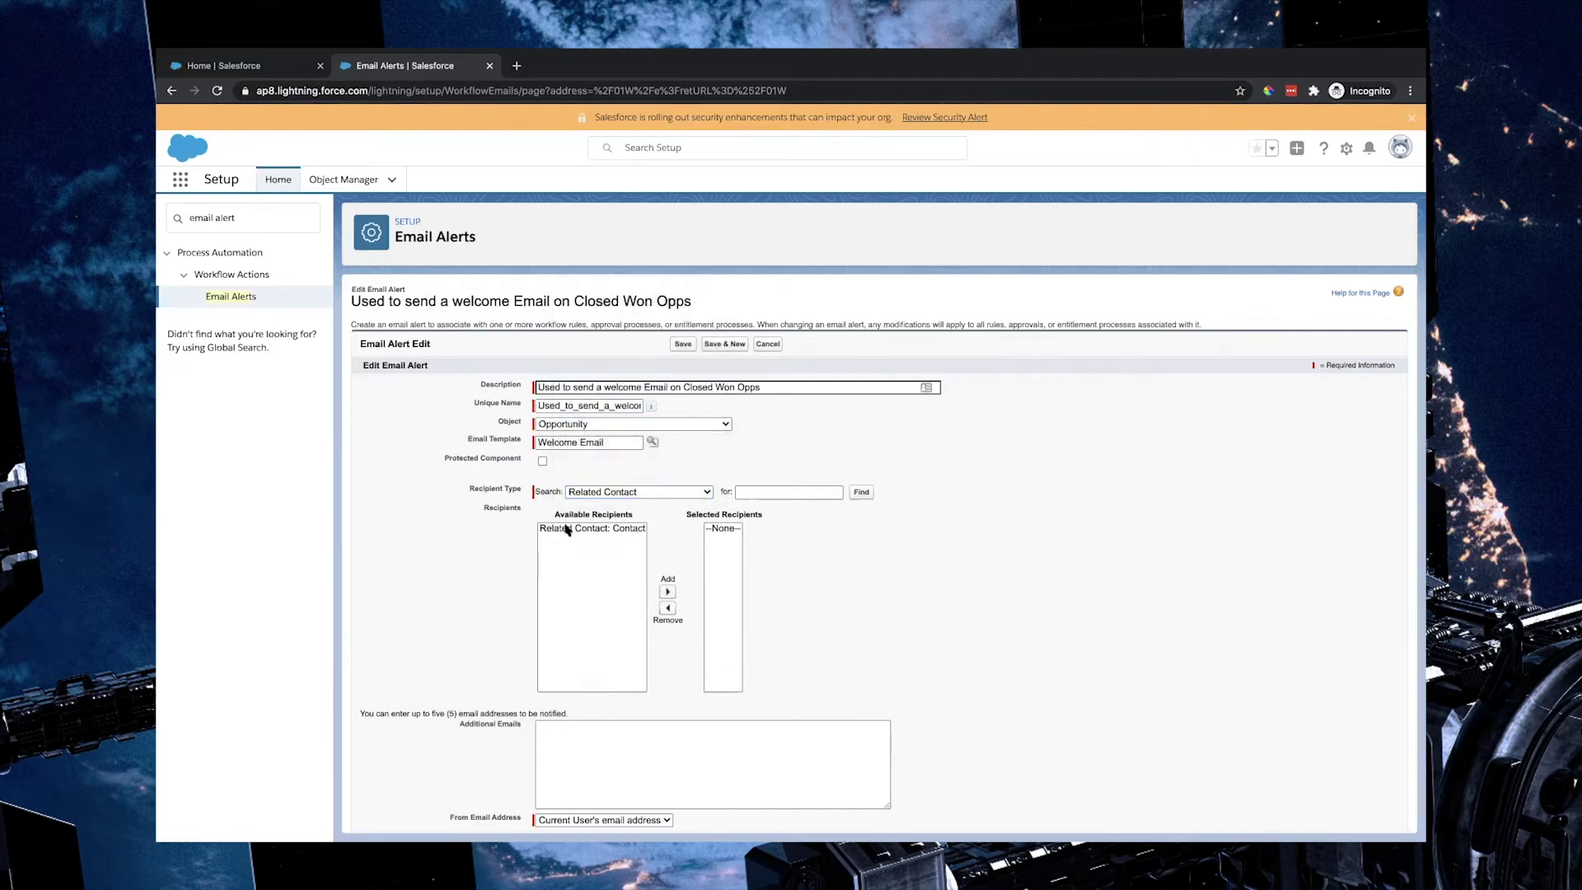
click(567, 529)
click(667, 592)
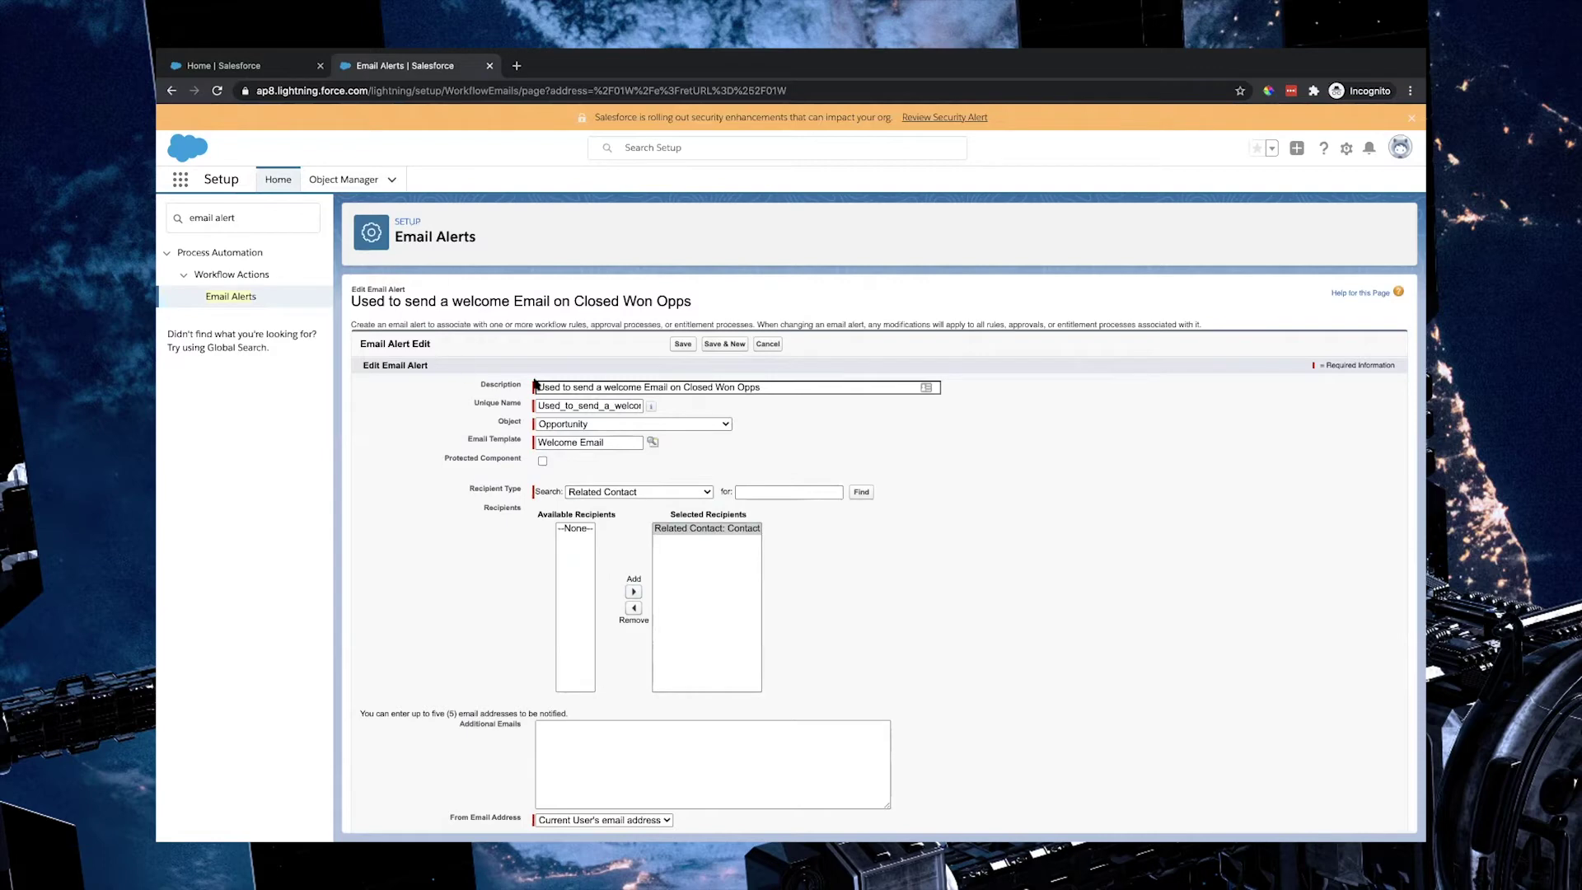
scroll(838, 569, down, 2)
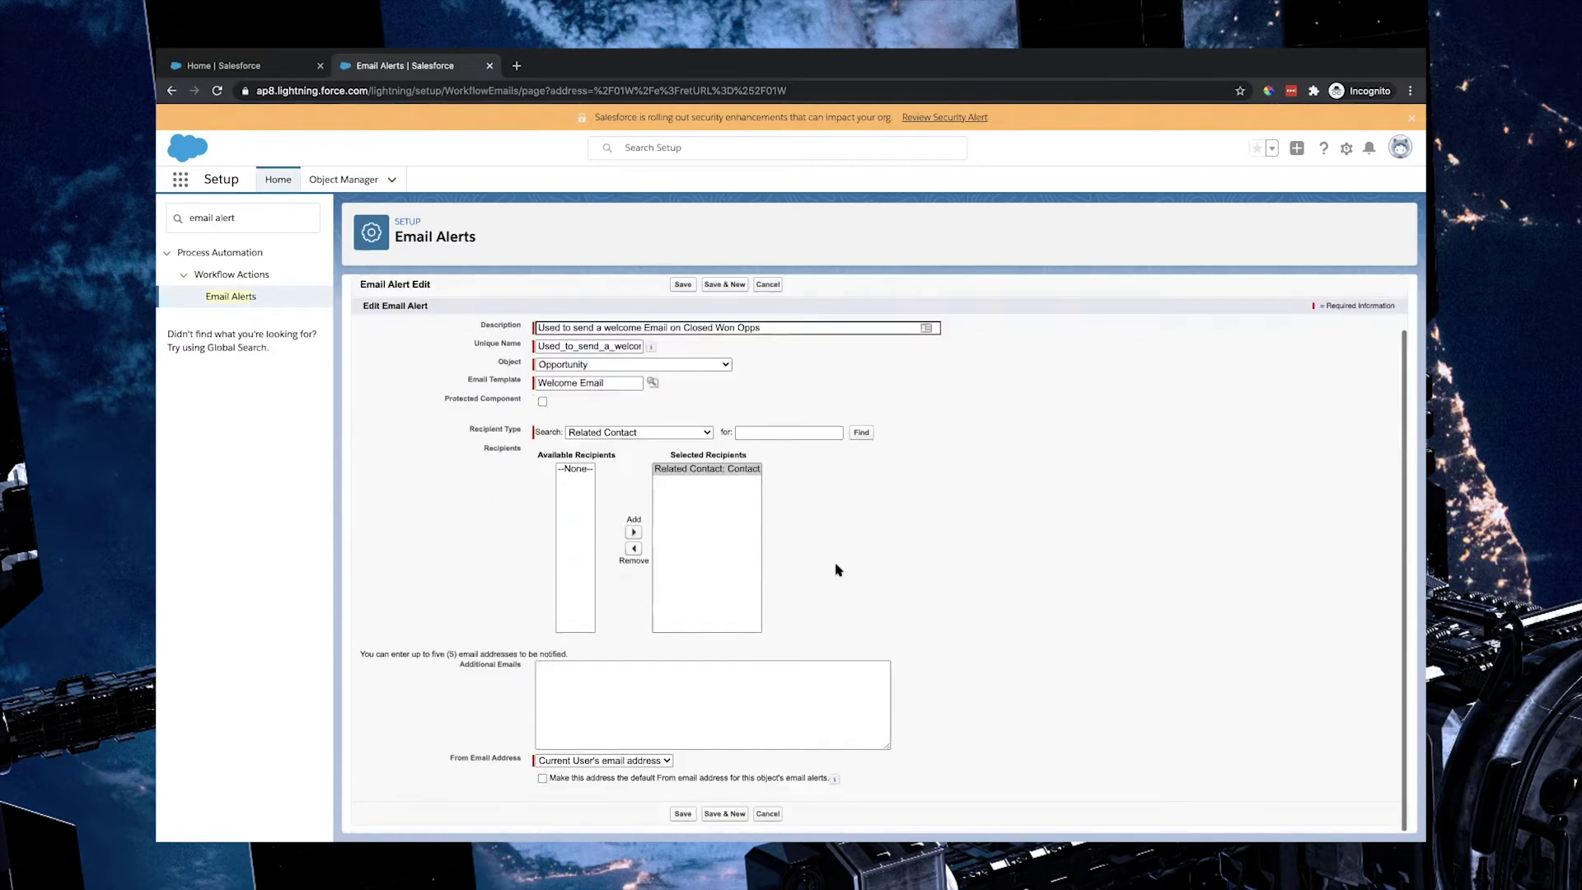
click(778, 679)
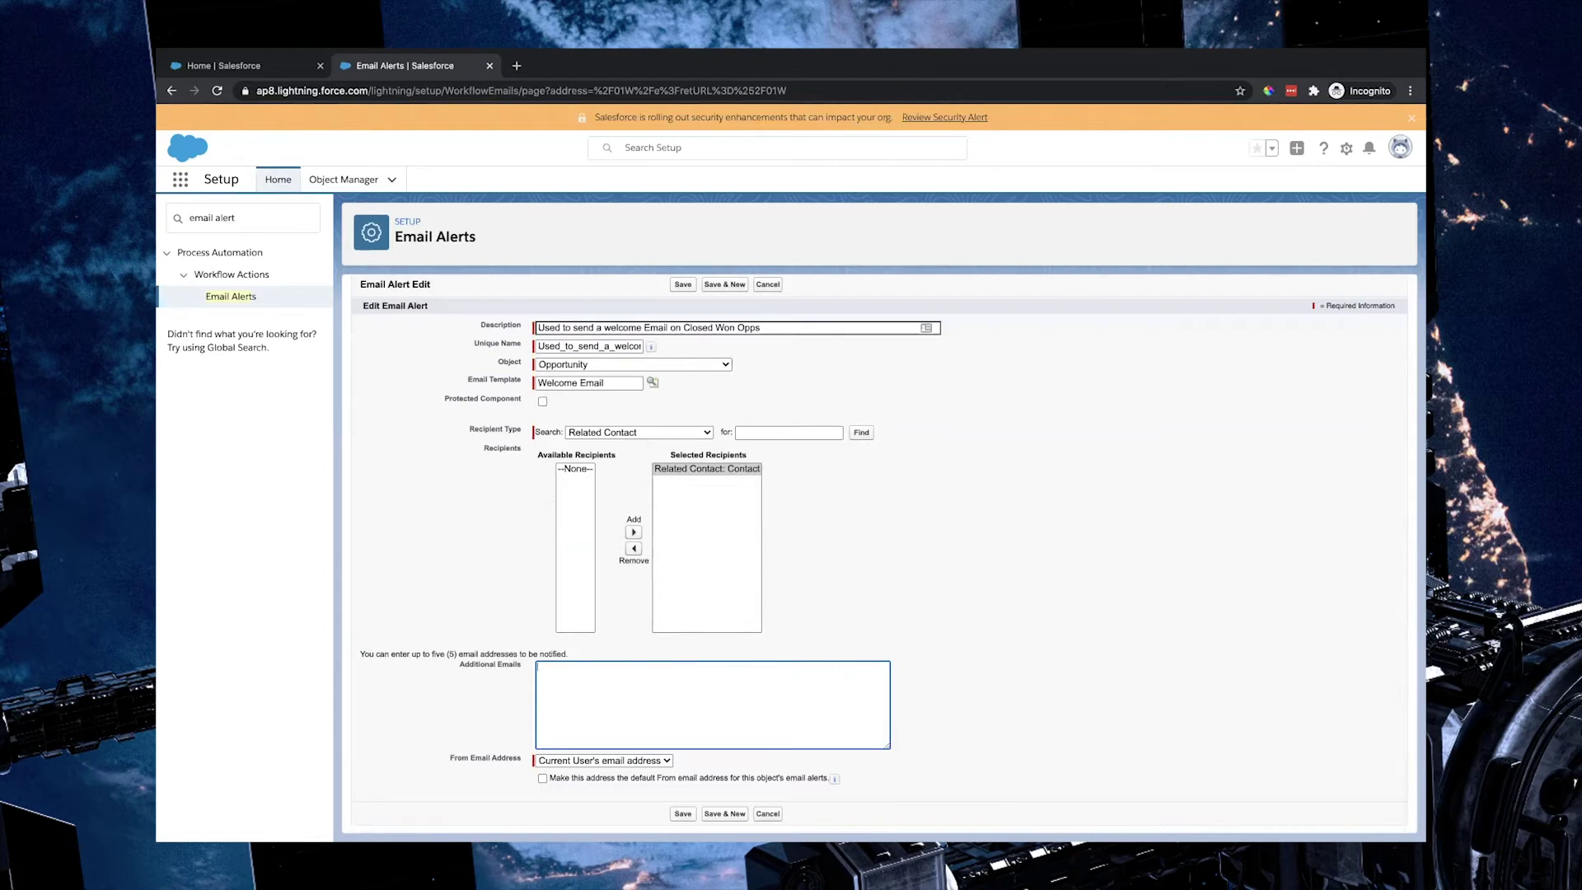
click(1045, 657)
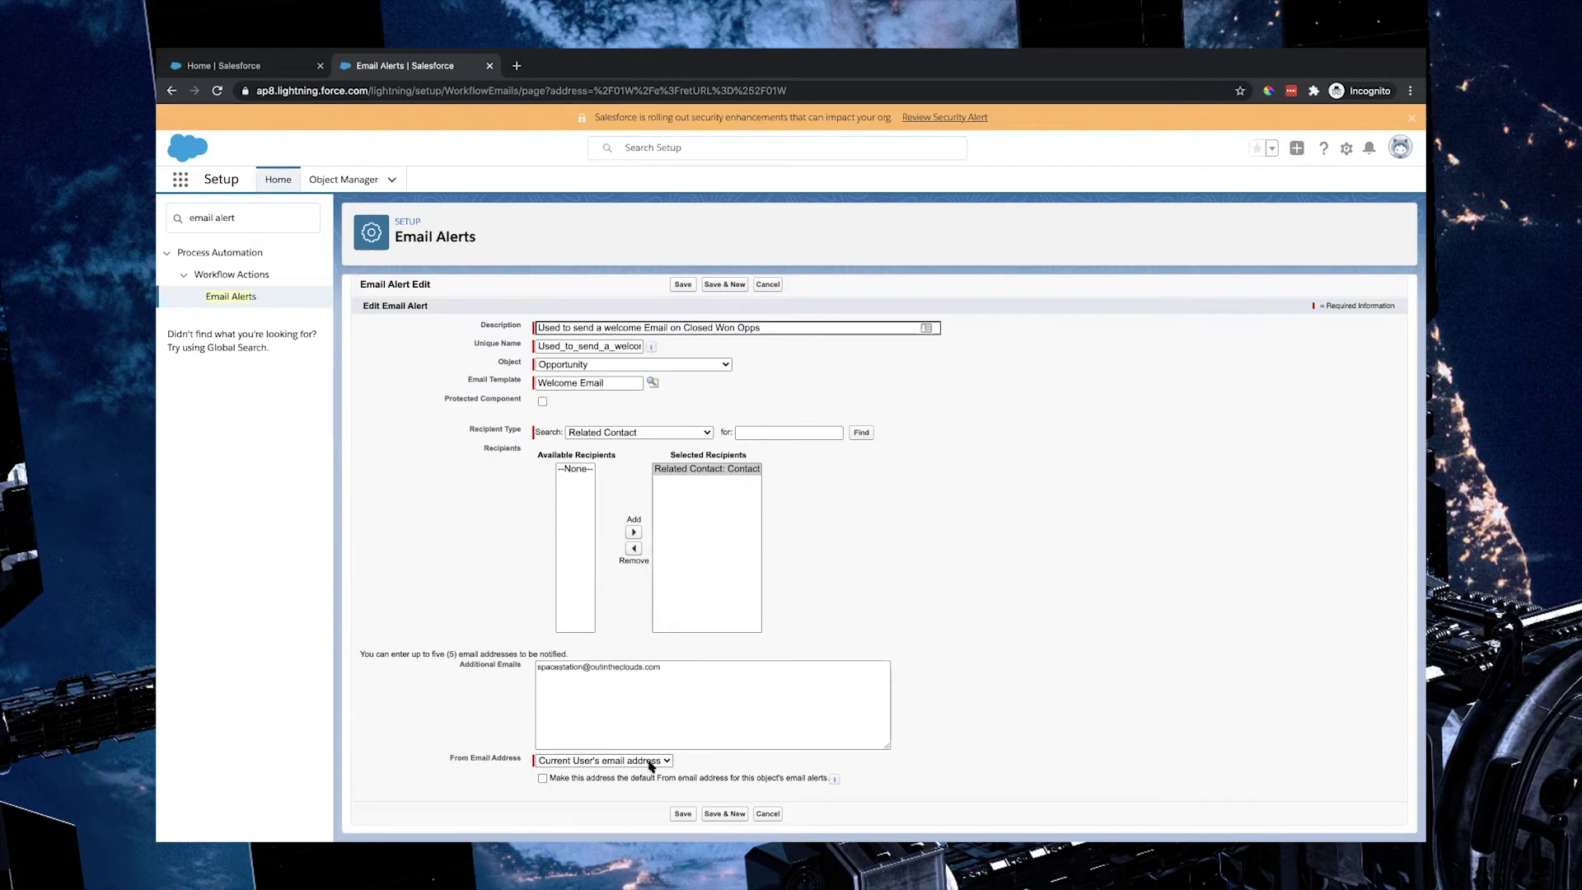
click(652, 763)
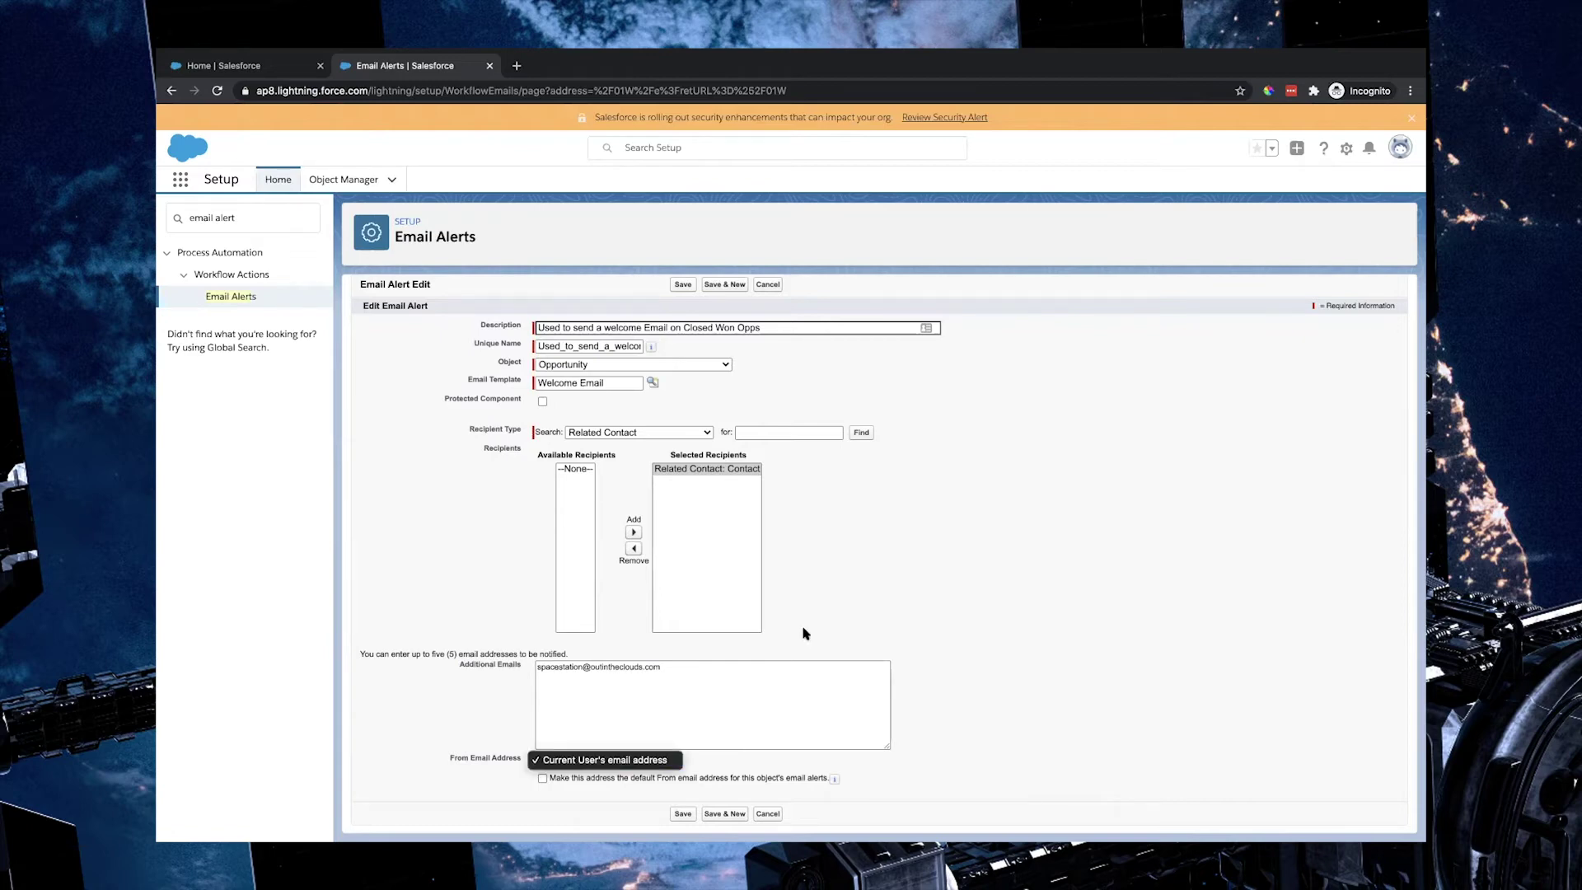
click(805, 571)
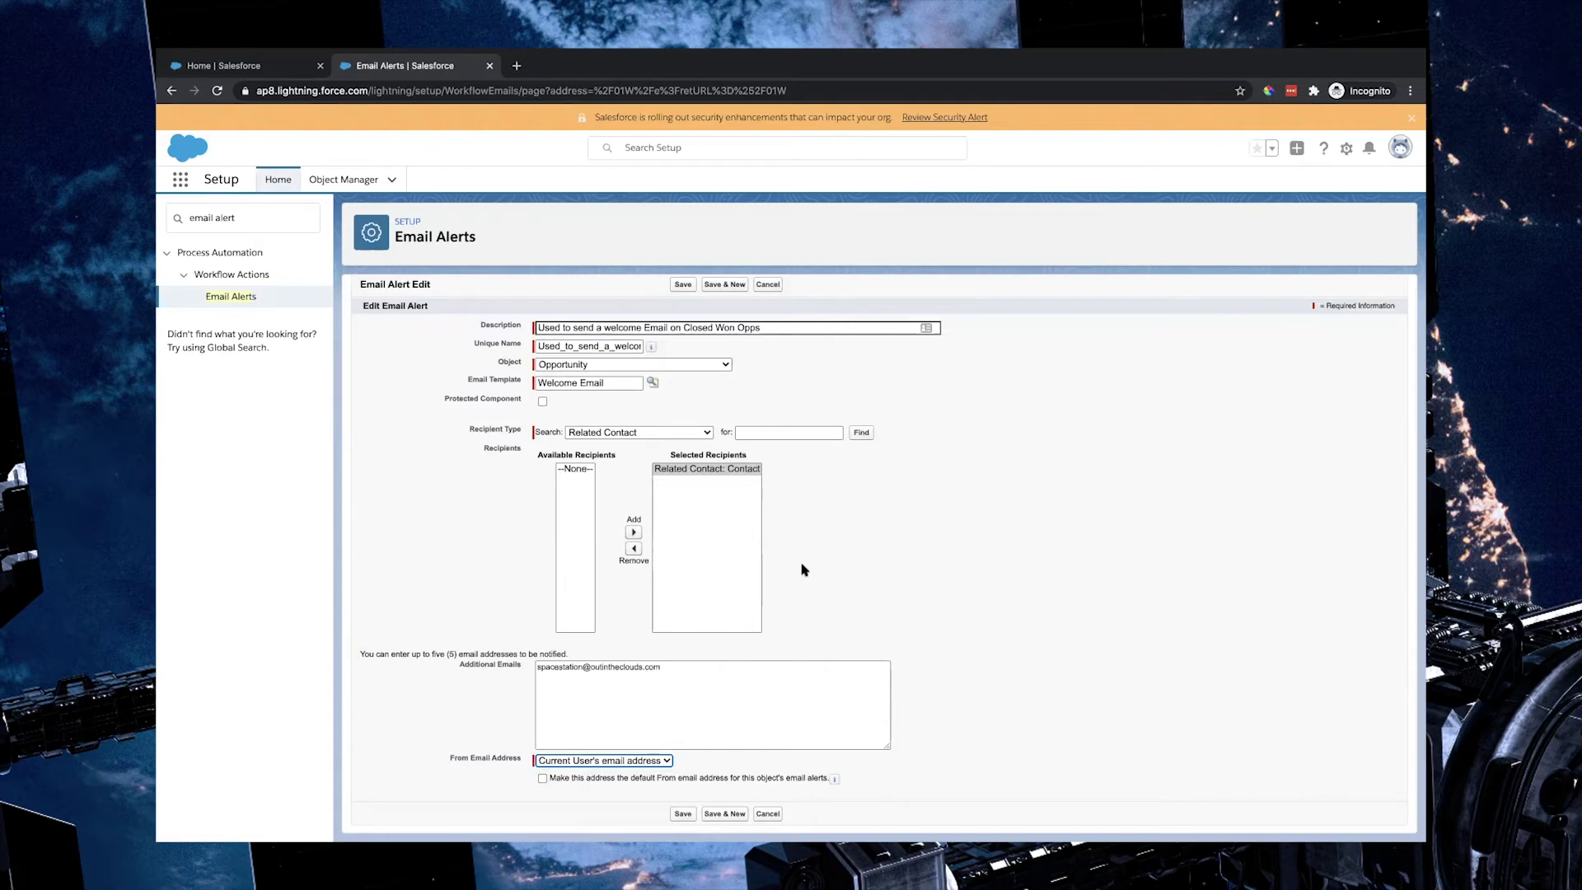
click(921, 582)
Step: Save the email alert and highlight its description and unique name on the detail page
click(683, 814)
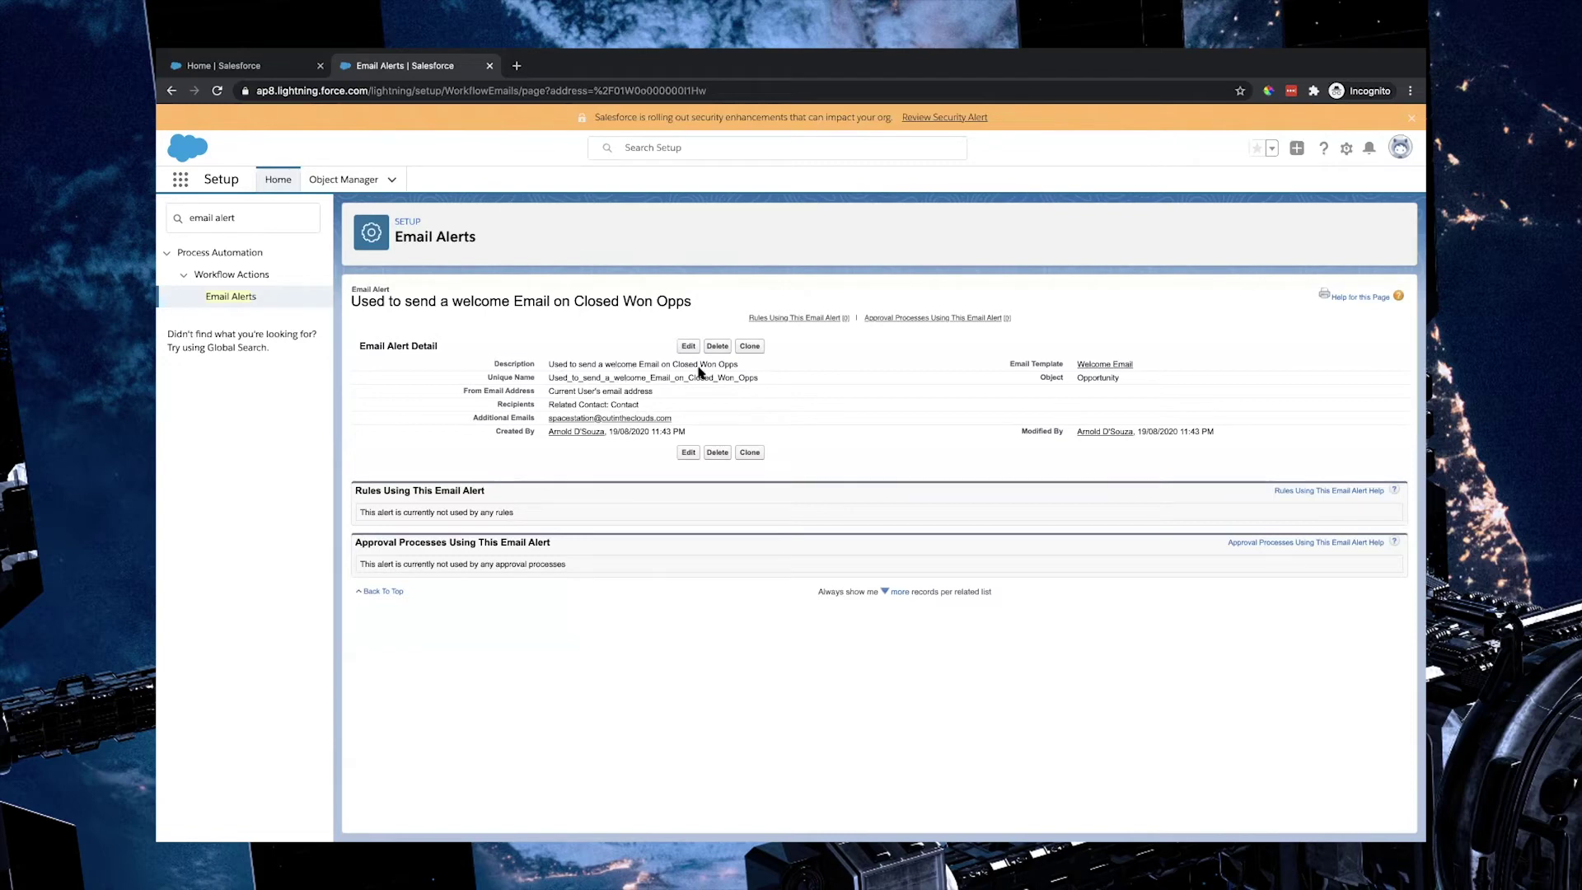
drag(737, 364, 549, 366)
drag(759, 378, 547, 378)
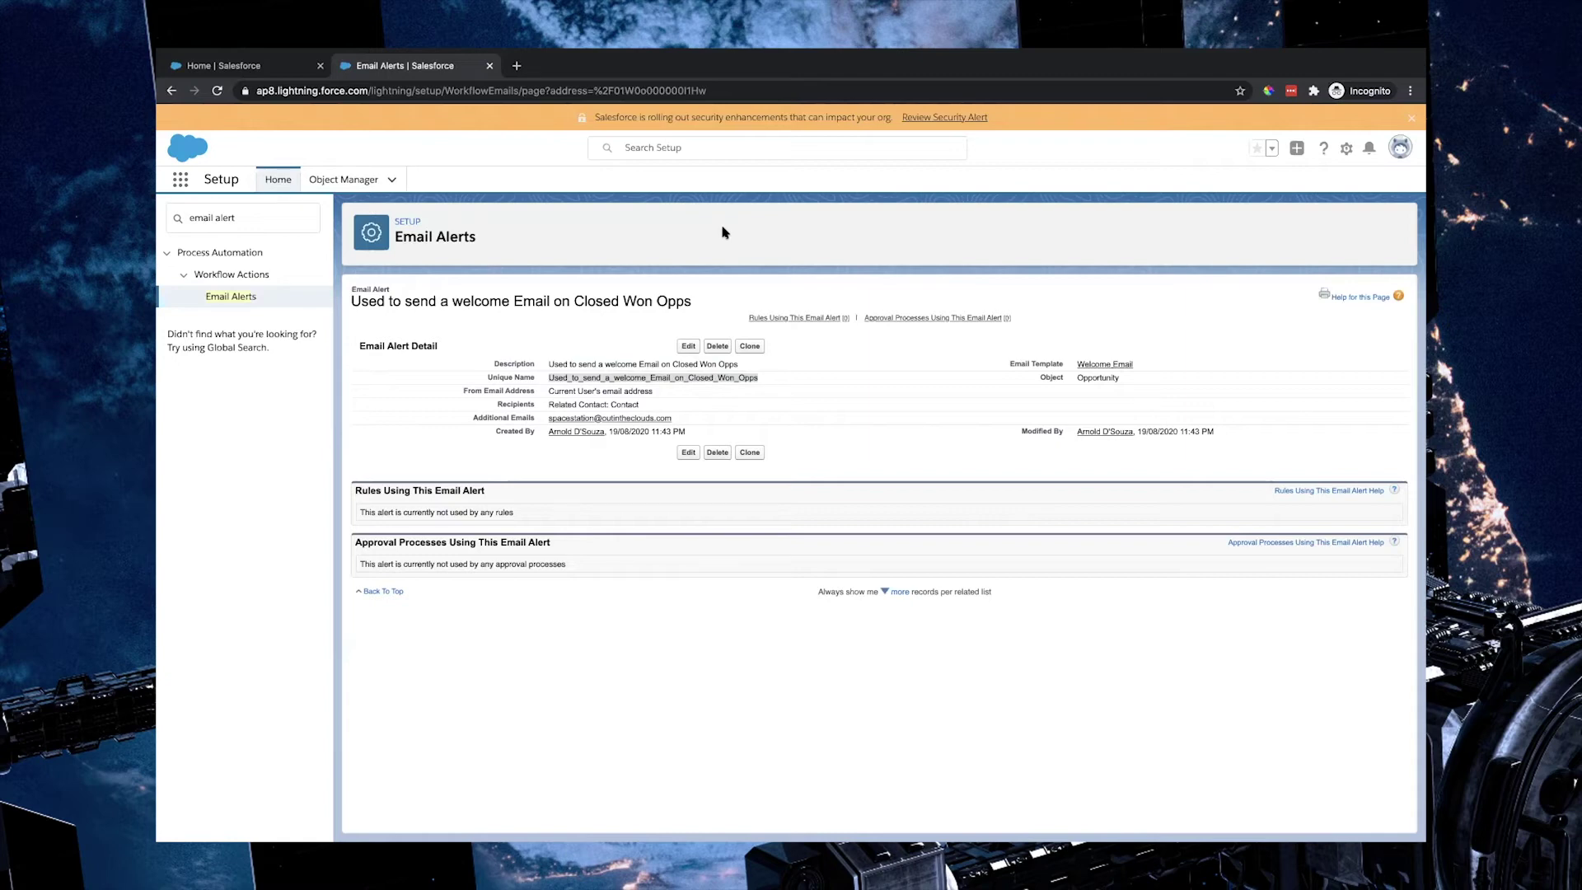
Step: Search 'proce' in Setup, open Process Builder, and open Version 1 of the Oppty process
click(240, 220)
key(ctrl+a)
key(BackSpace)
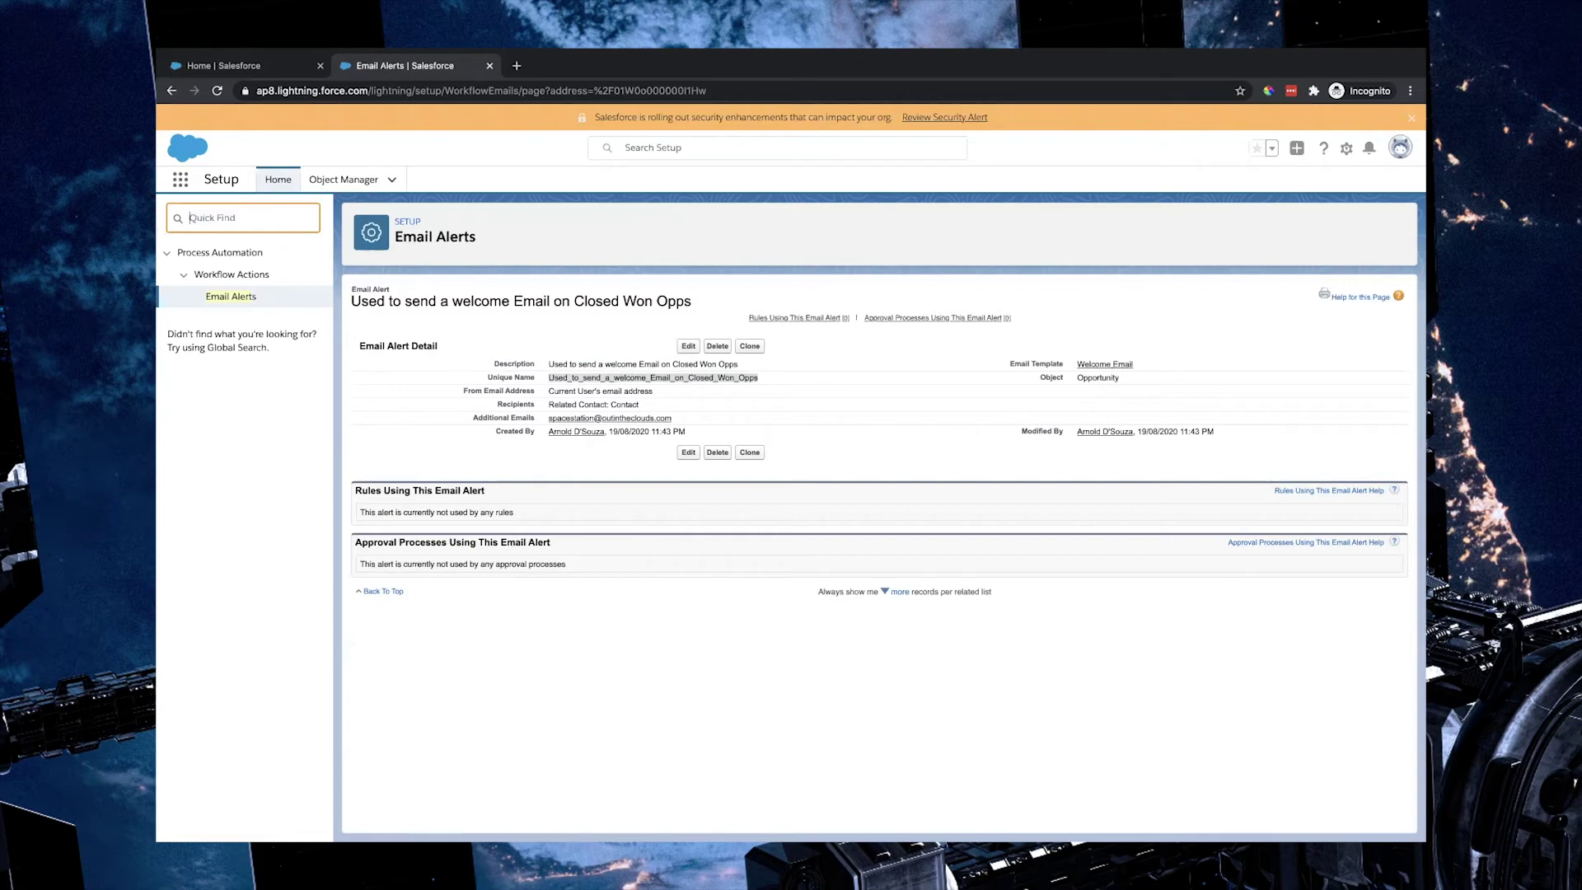
text(proce)
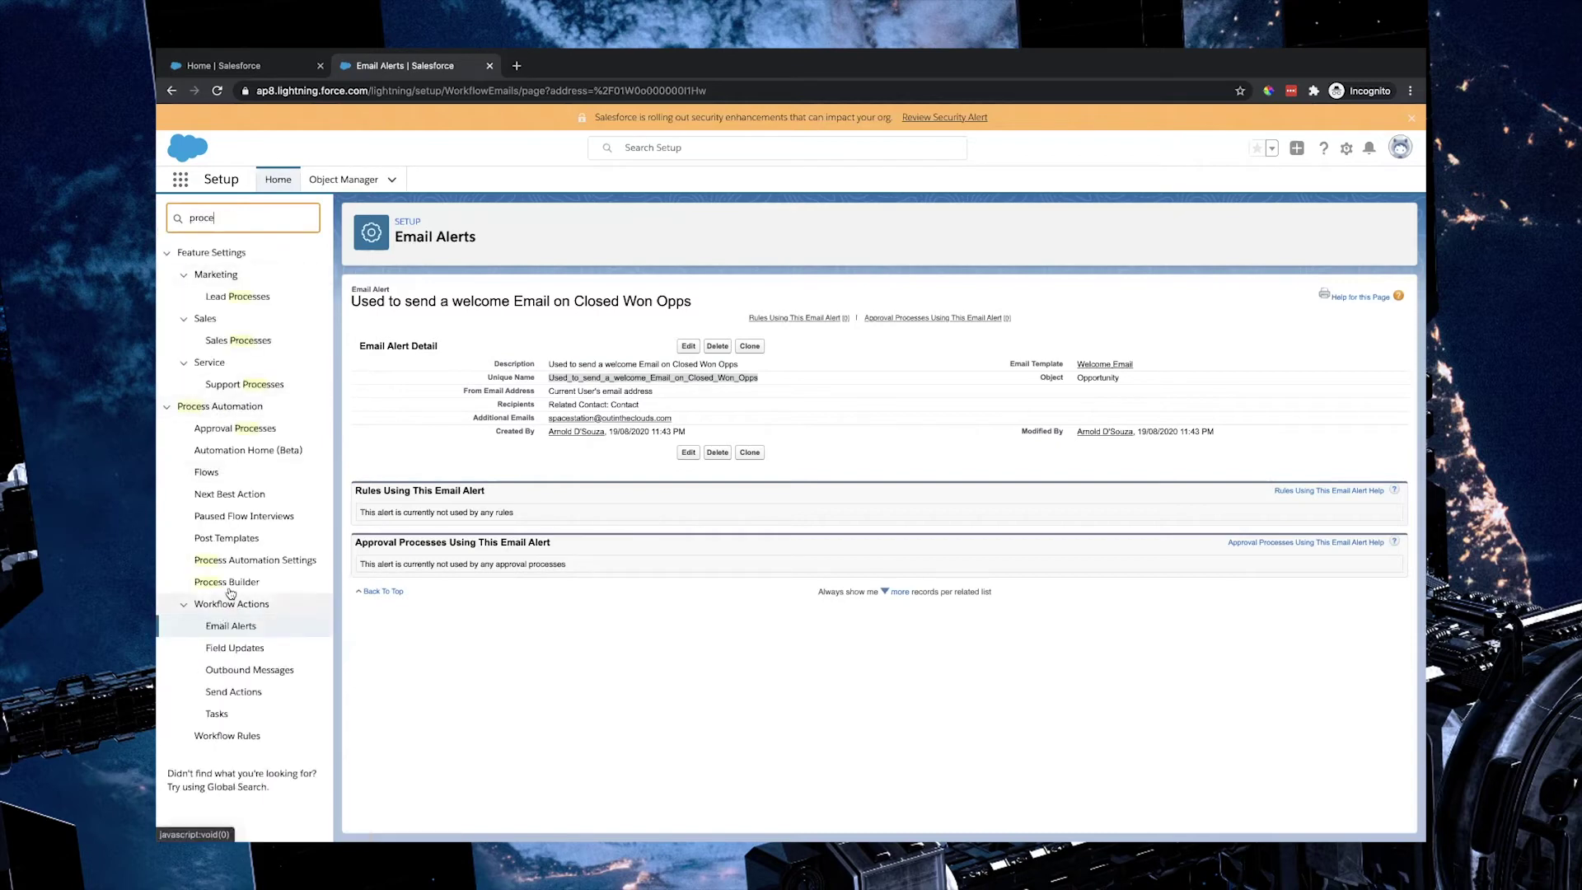
click(229, 582)
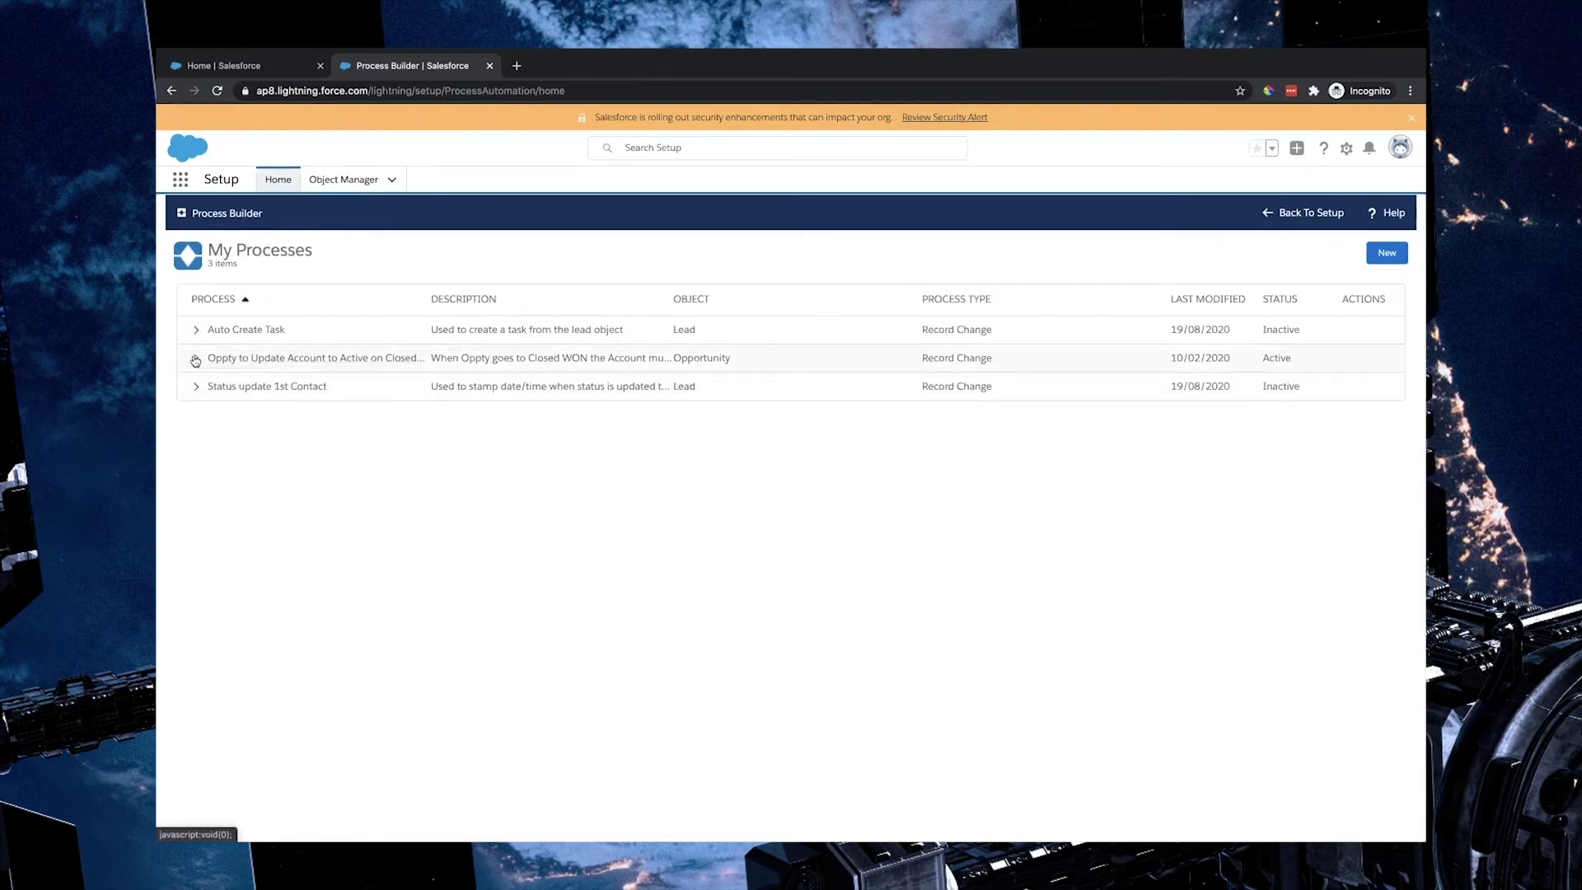
click(195, 360)
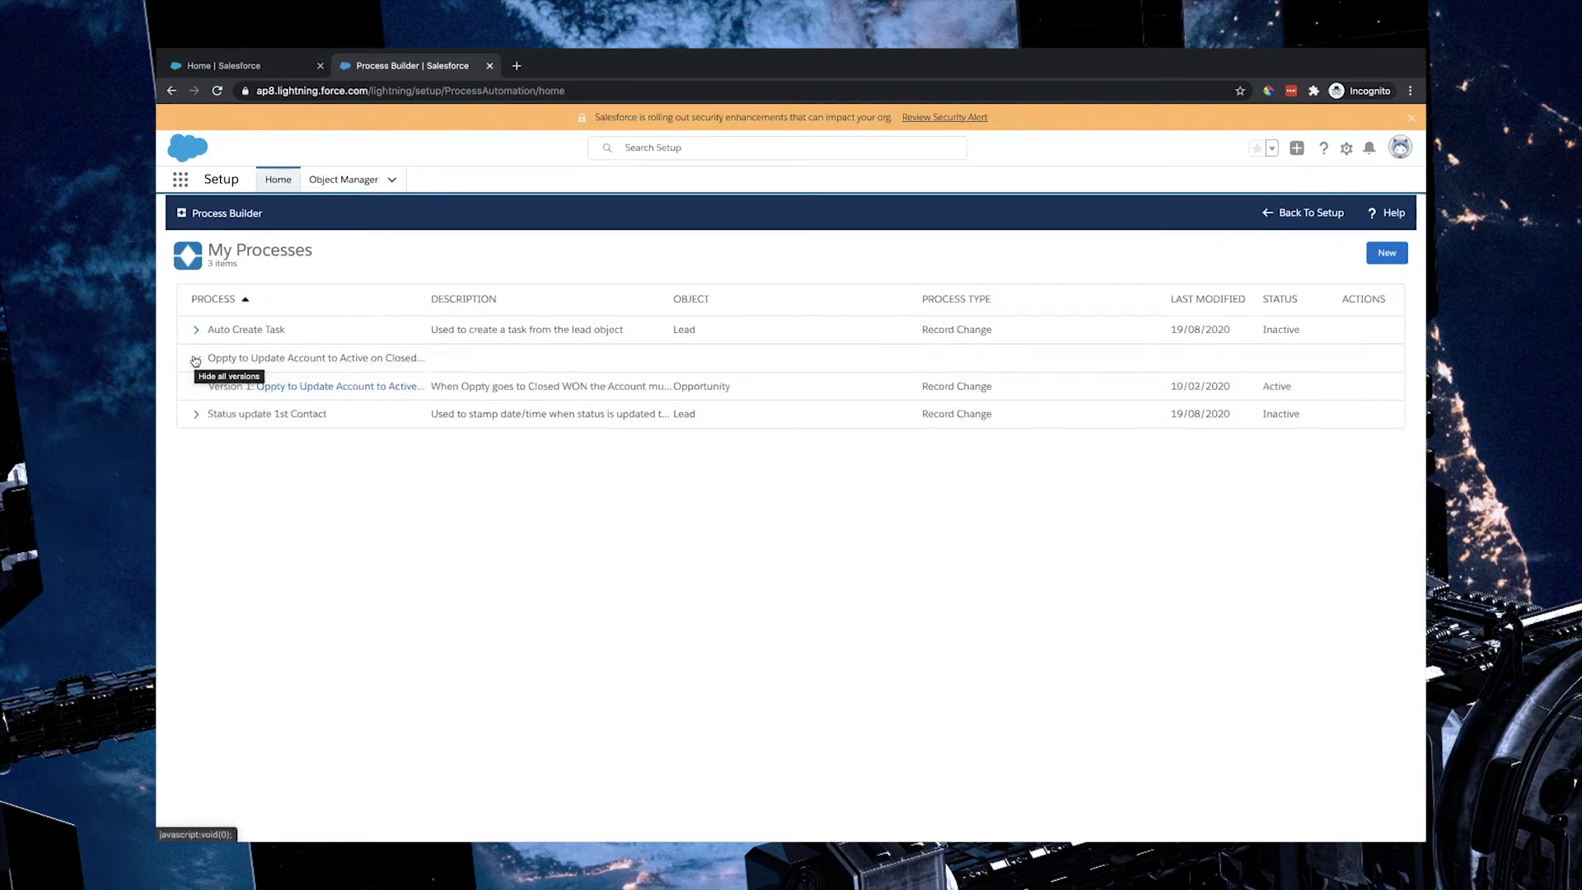
click(371, 387)
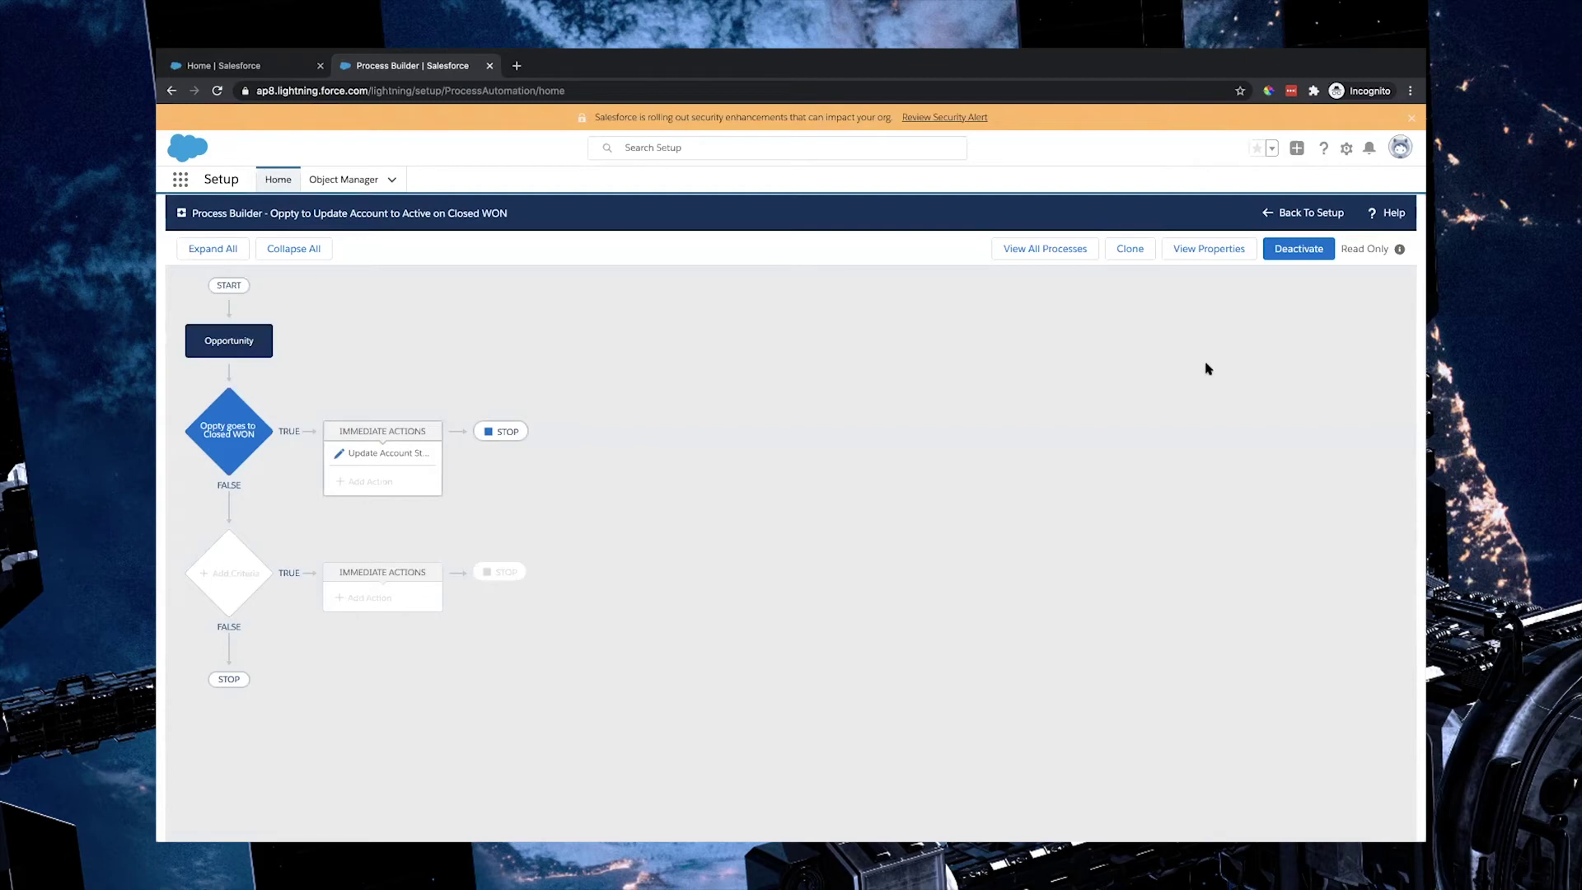
Step: Clone the process into a new version, review its start, Closed WON criteria and existing action, then add an action
click(1139, 254)
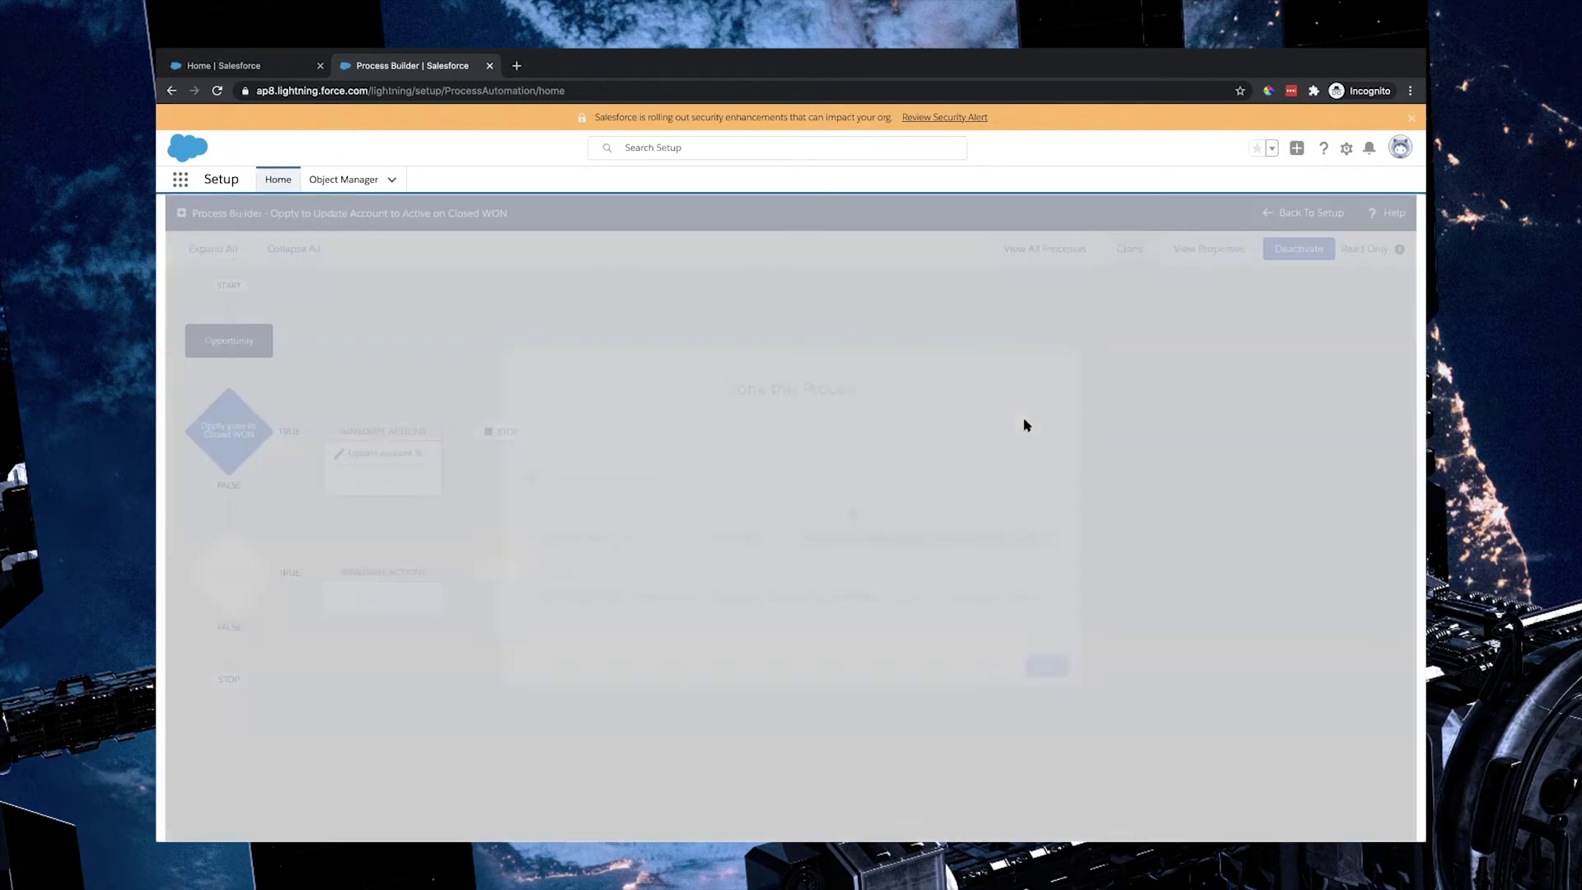
click(1054, 671)
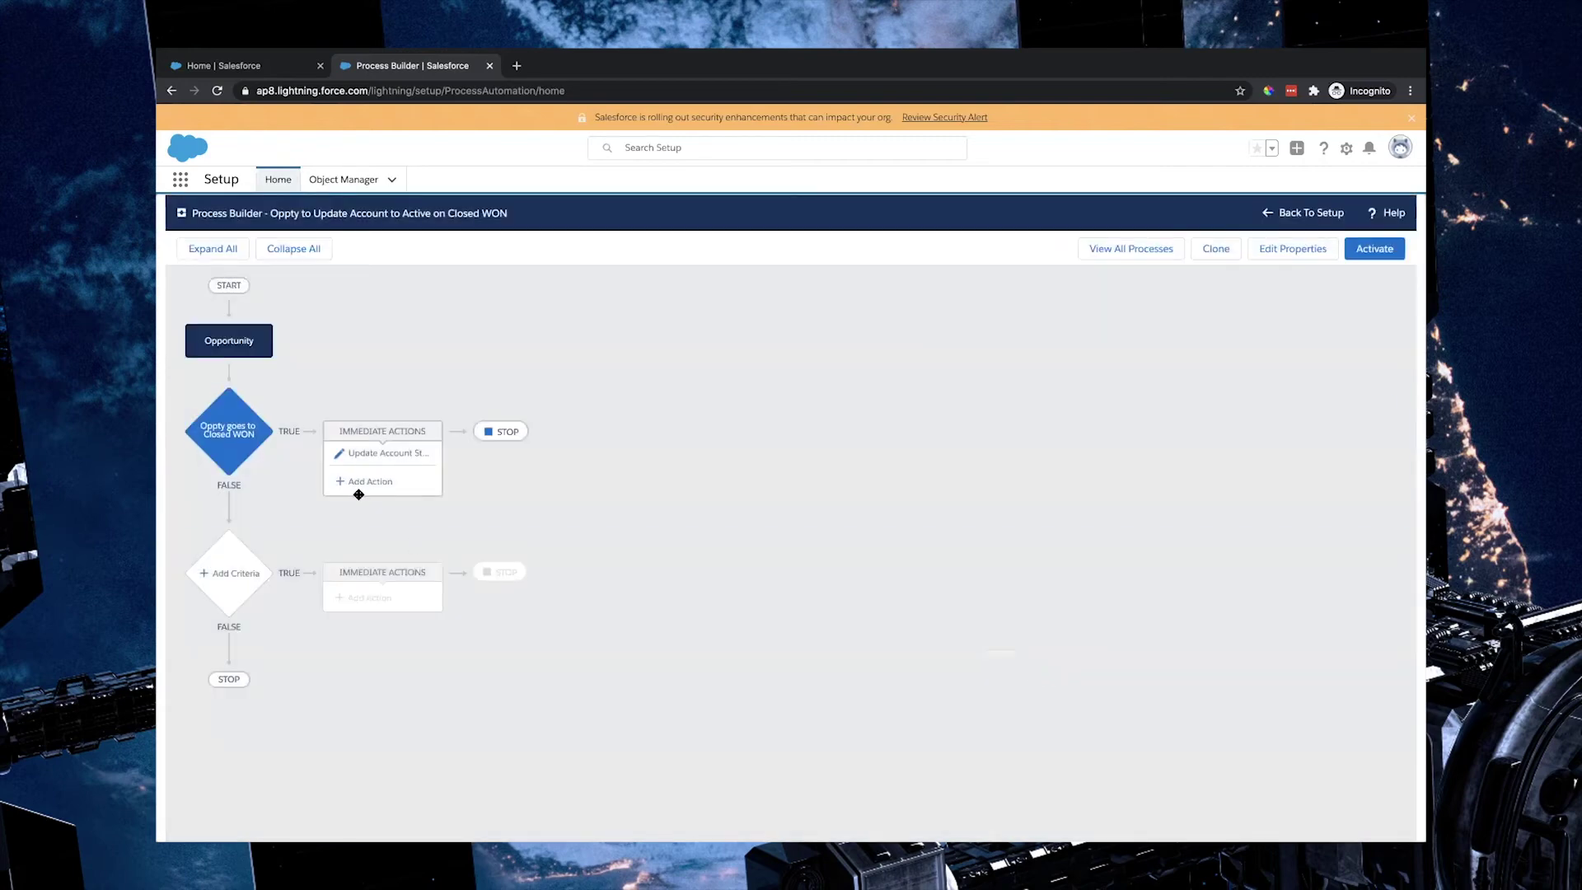
click(250, 343)
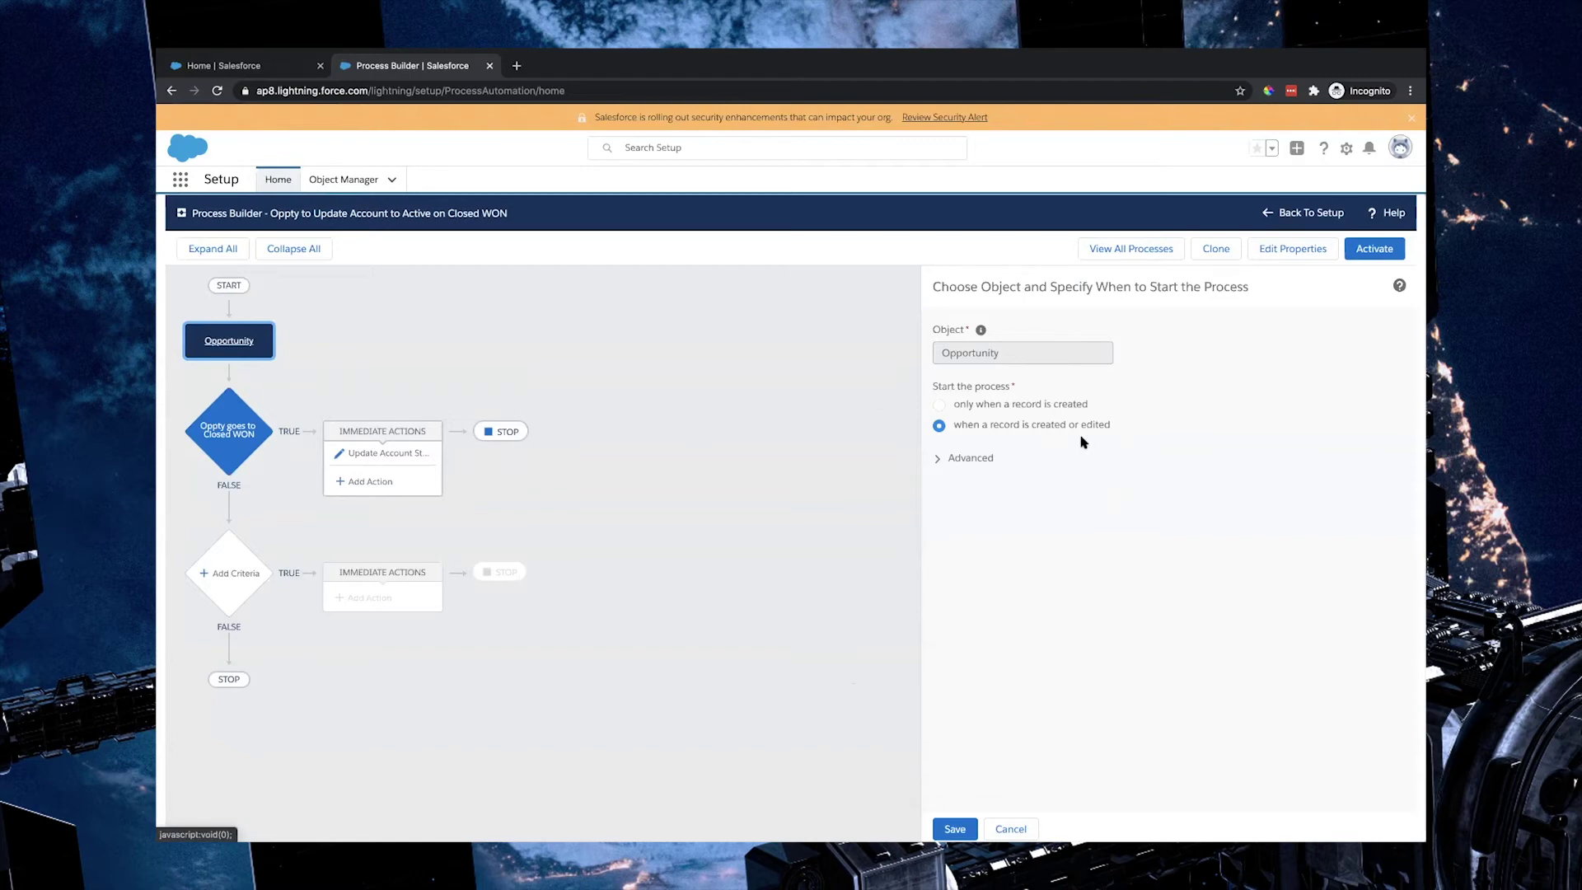
click(252, 432)
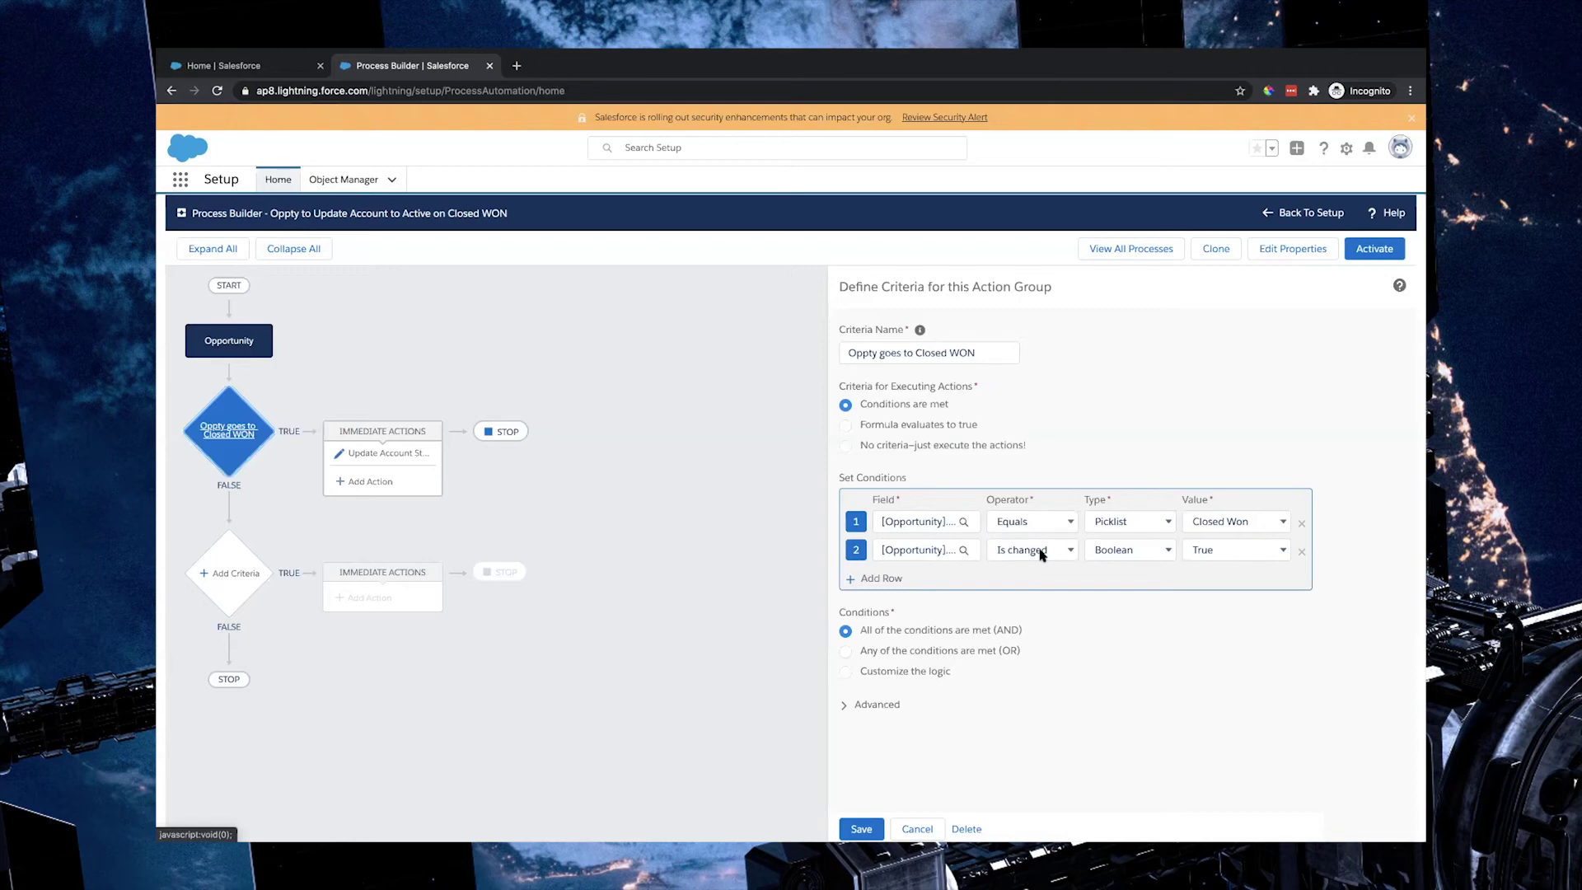
click(395, 460)
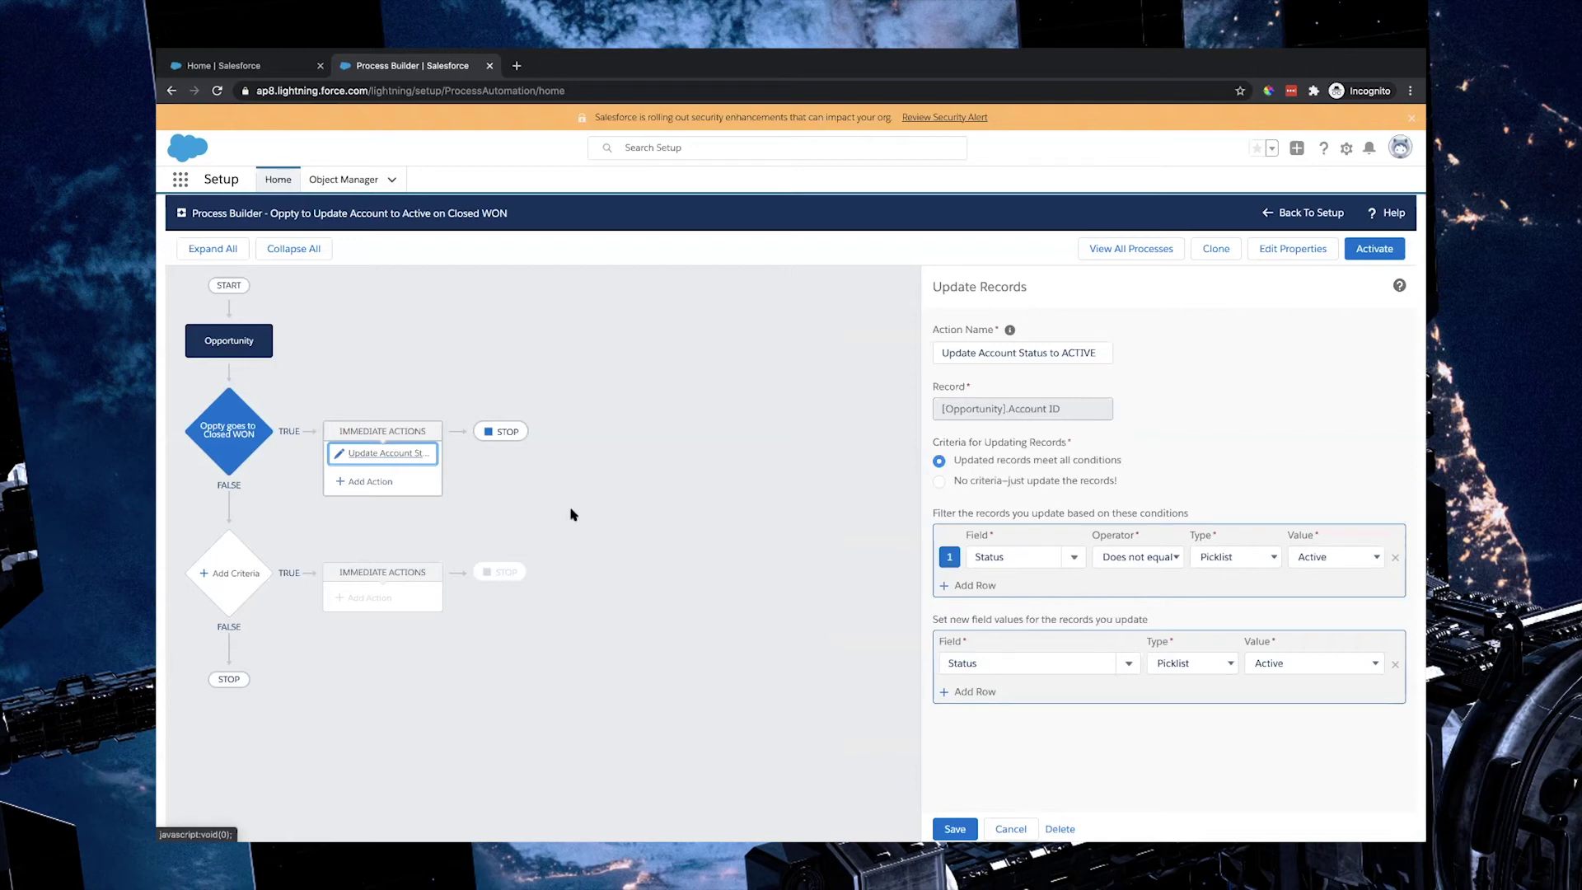
click(369, 483)
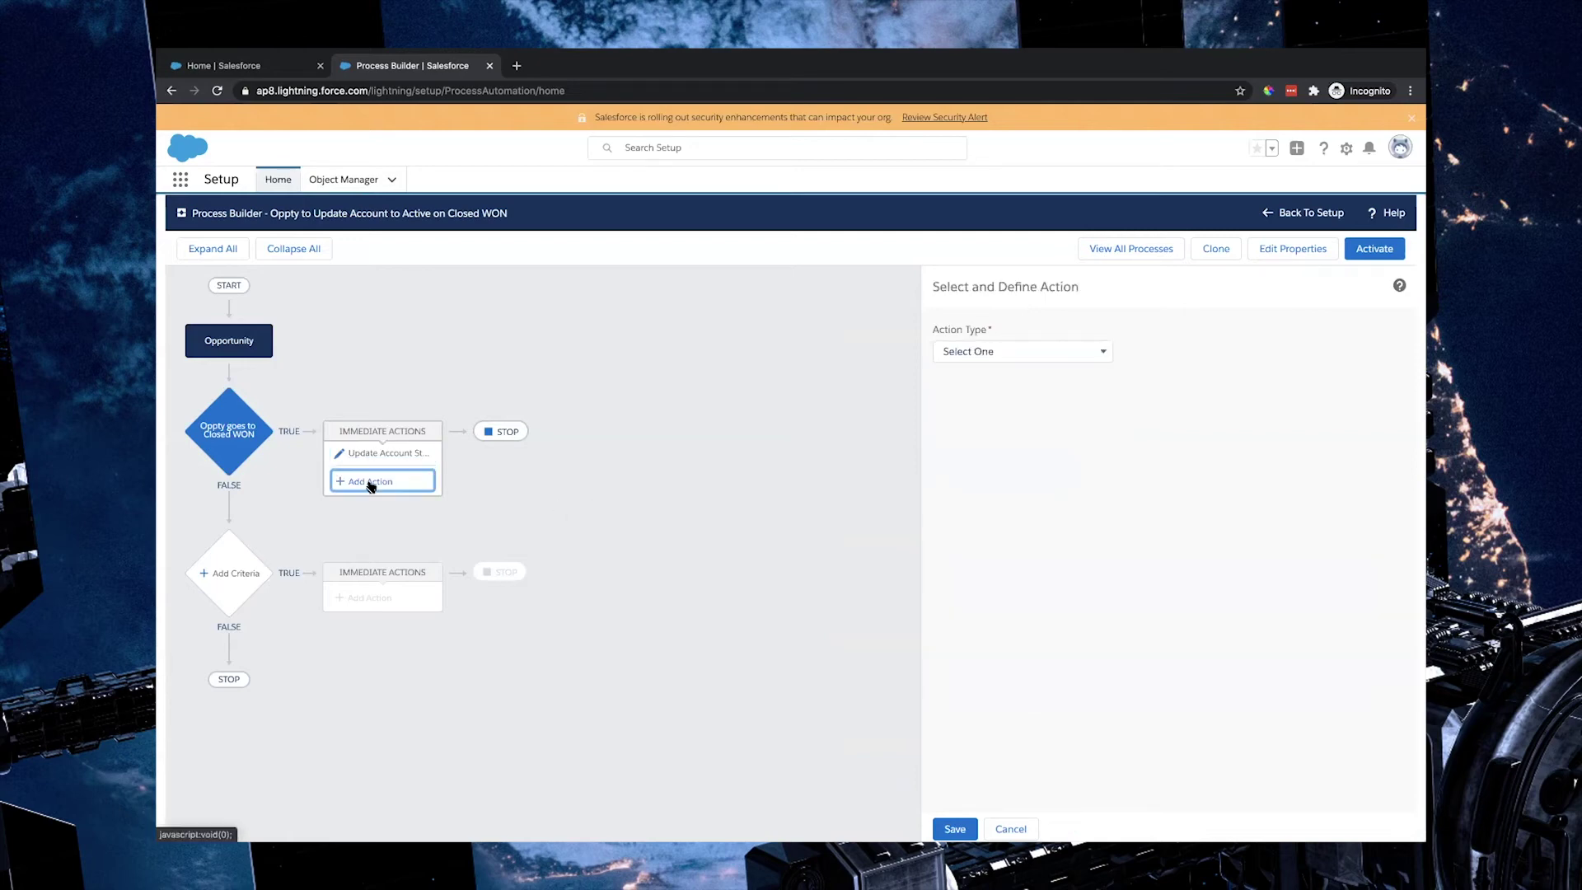
Step: Create an Update Records action 'Update Opp to showsWelcome Email Sent' on the triggering Opportunity
click(1057, 356)
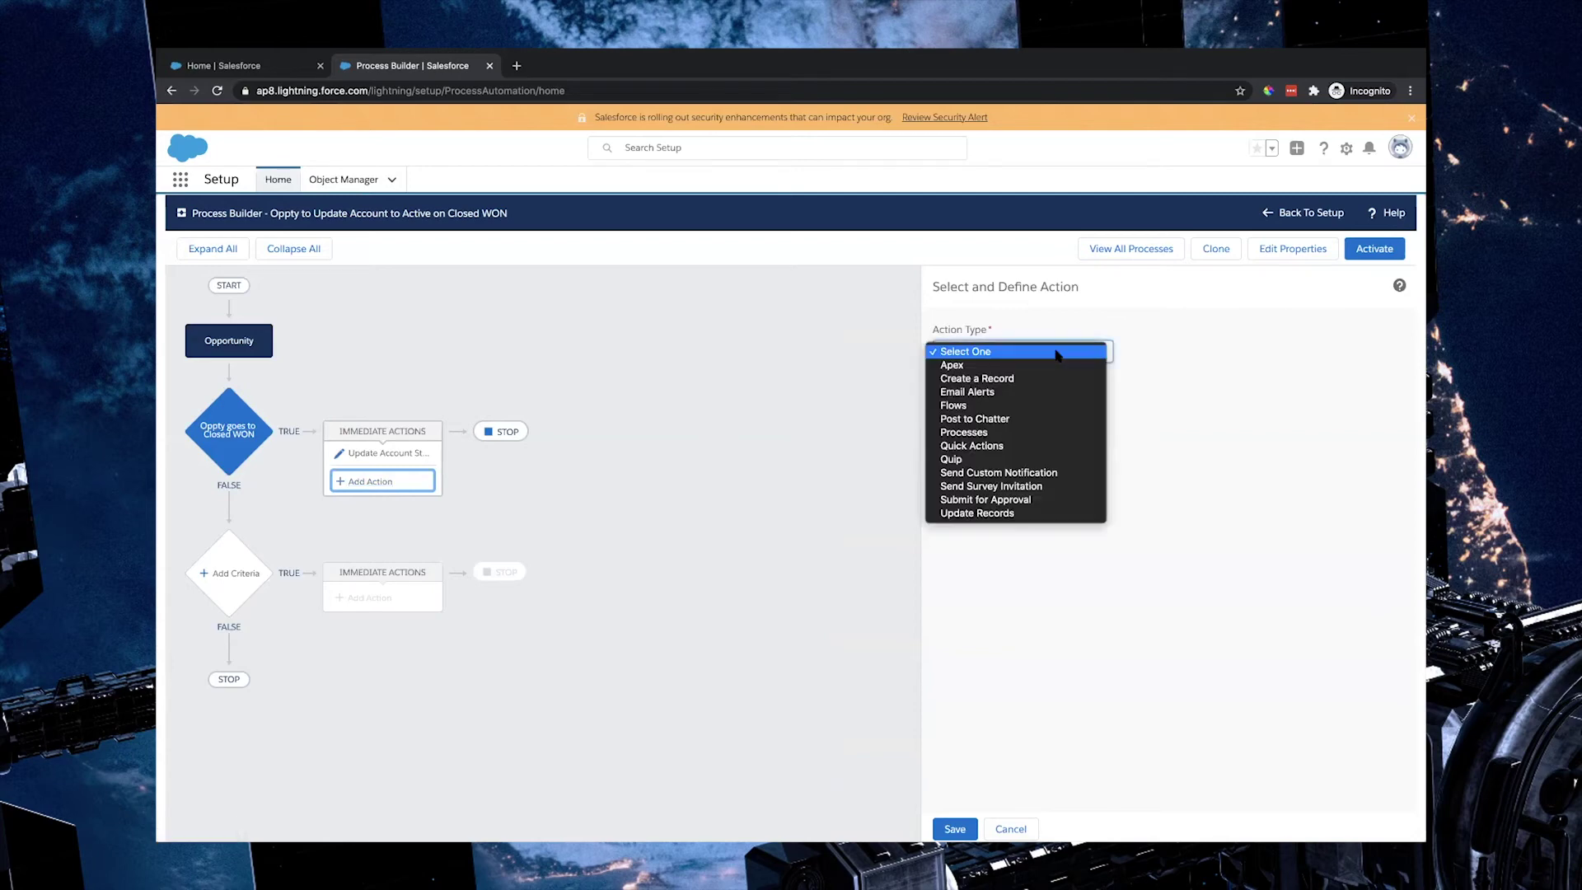
click(1007, 514)
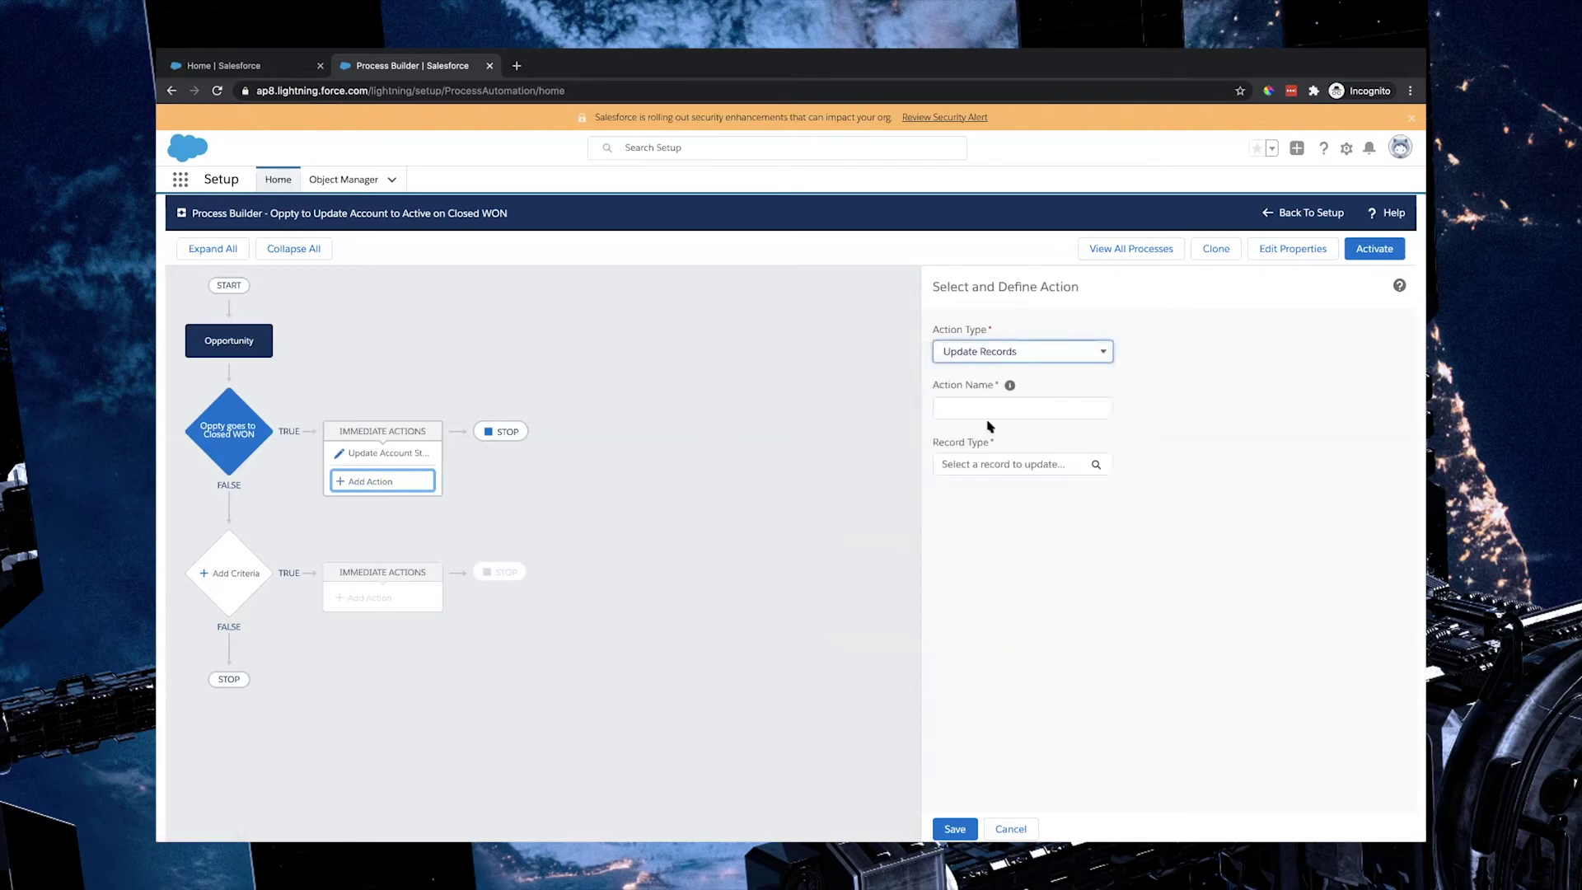
text(Update Opp to sh)
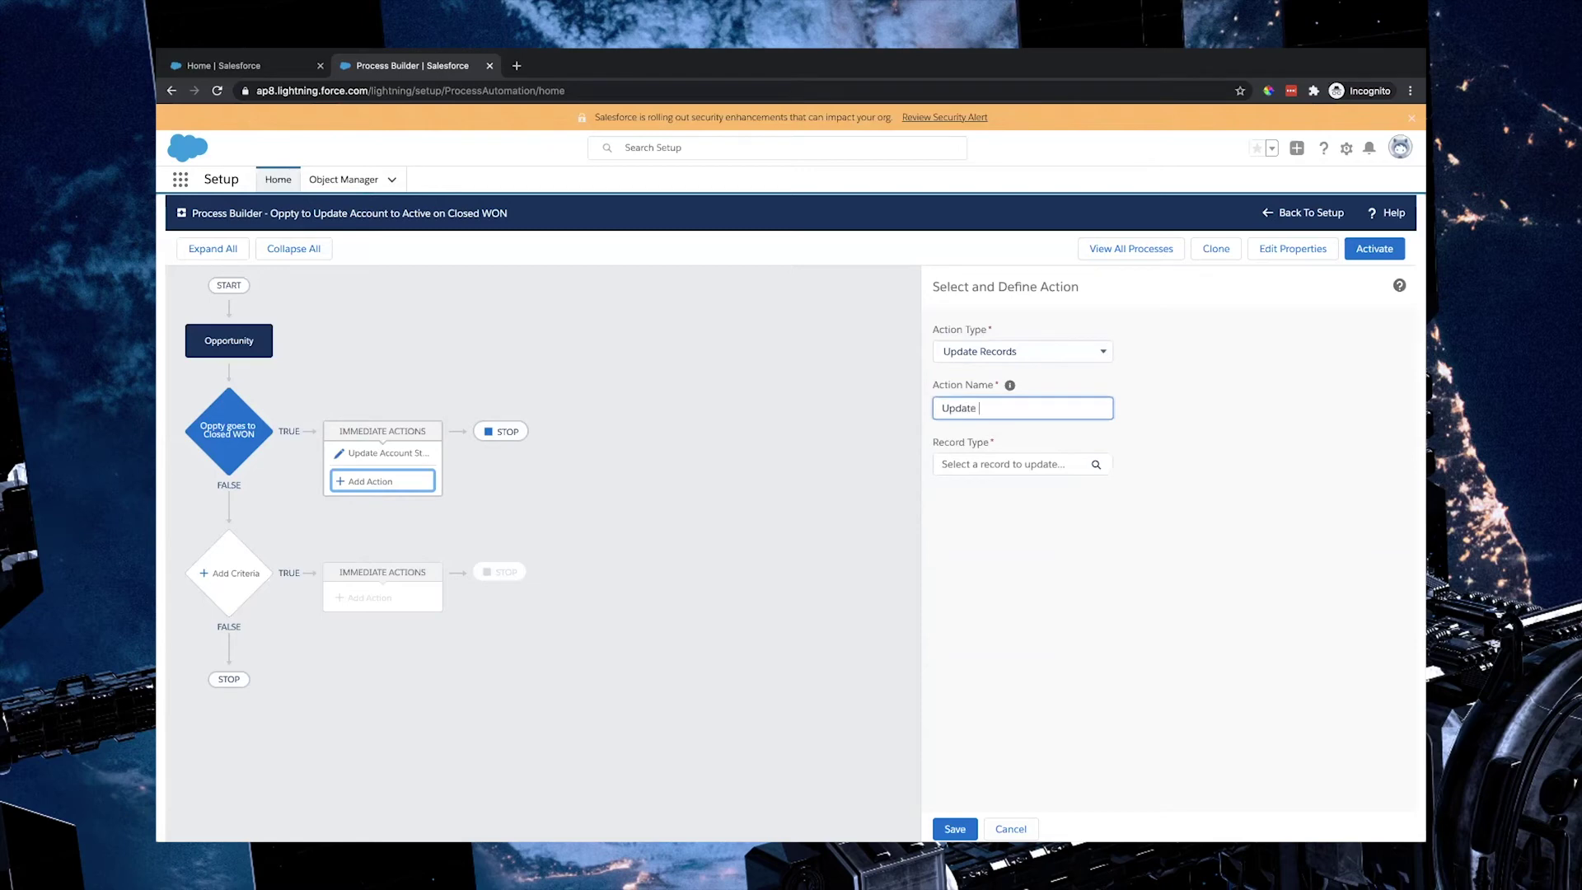
text(ows)
text(Welcome E)
text(mail Sent)
click(1048, 464)
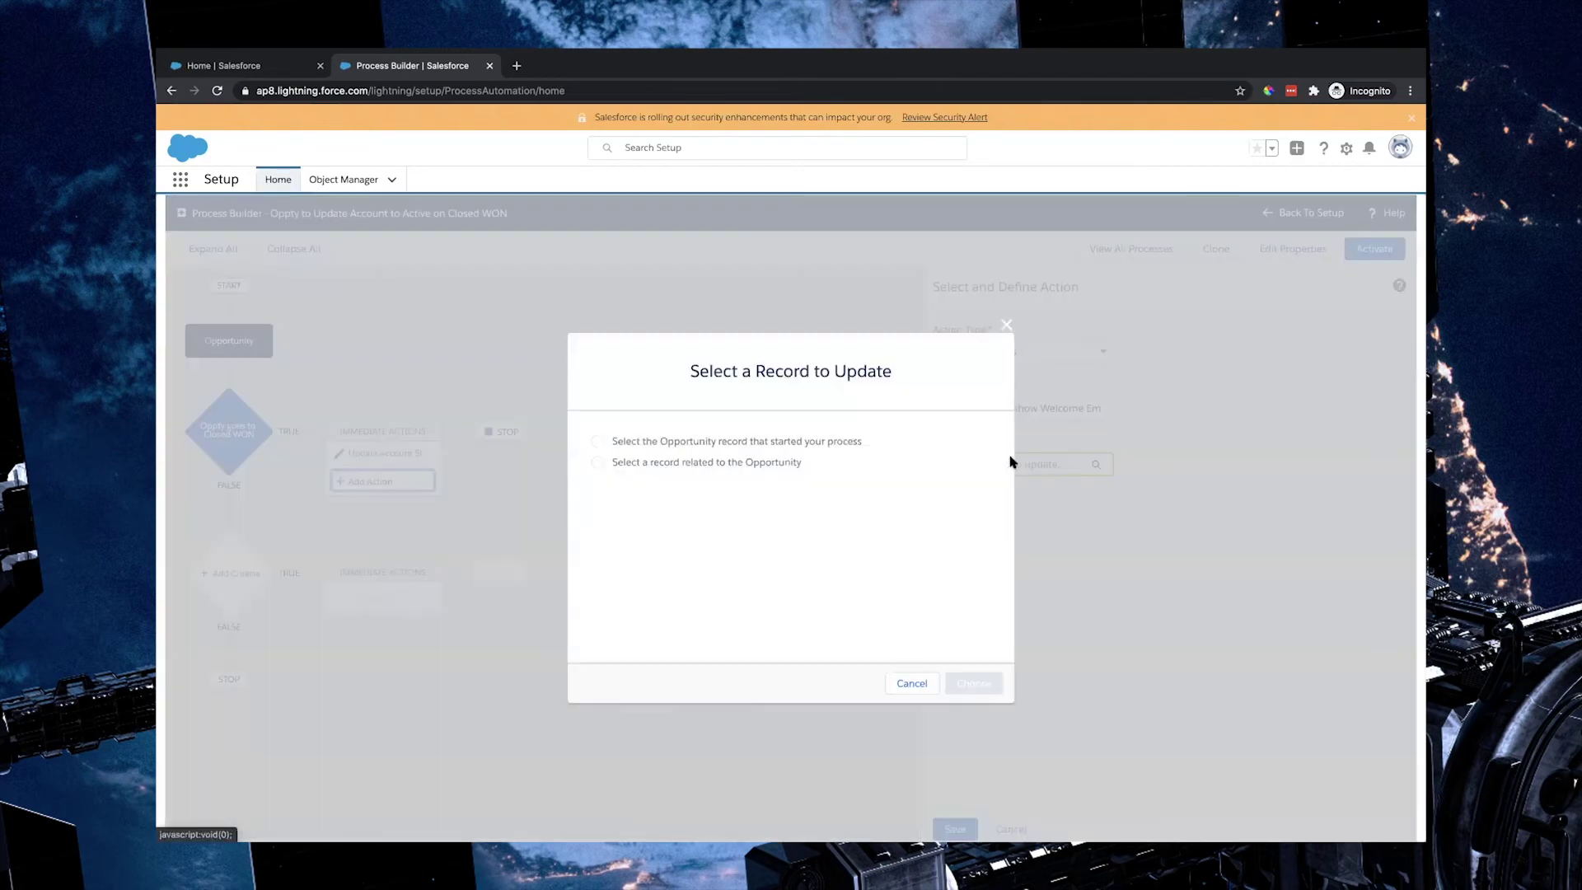
click(702, 443)
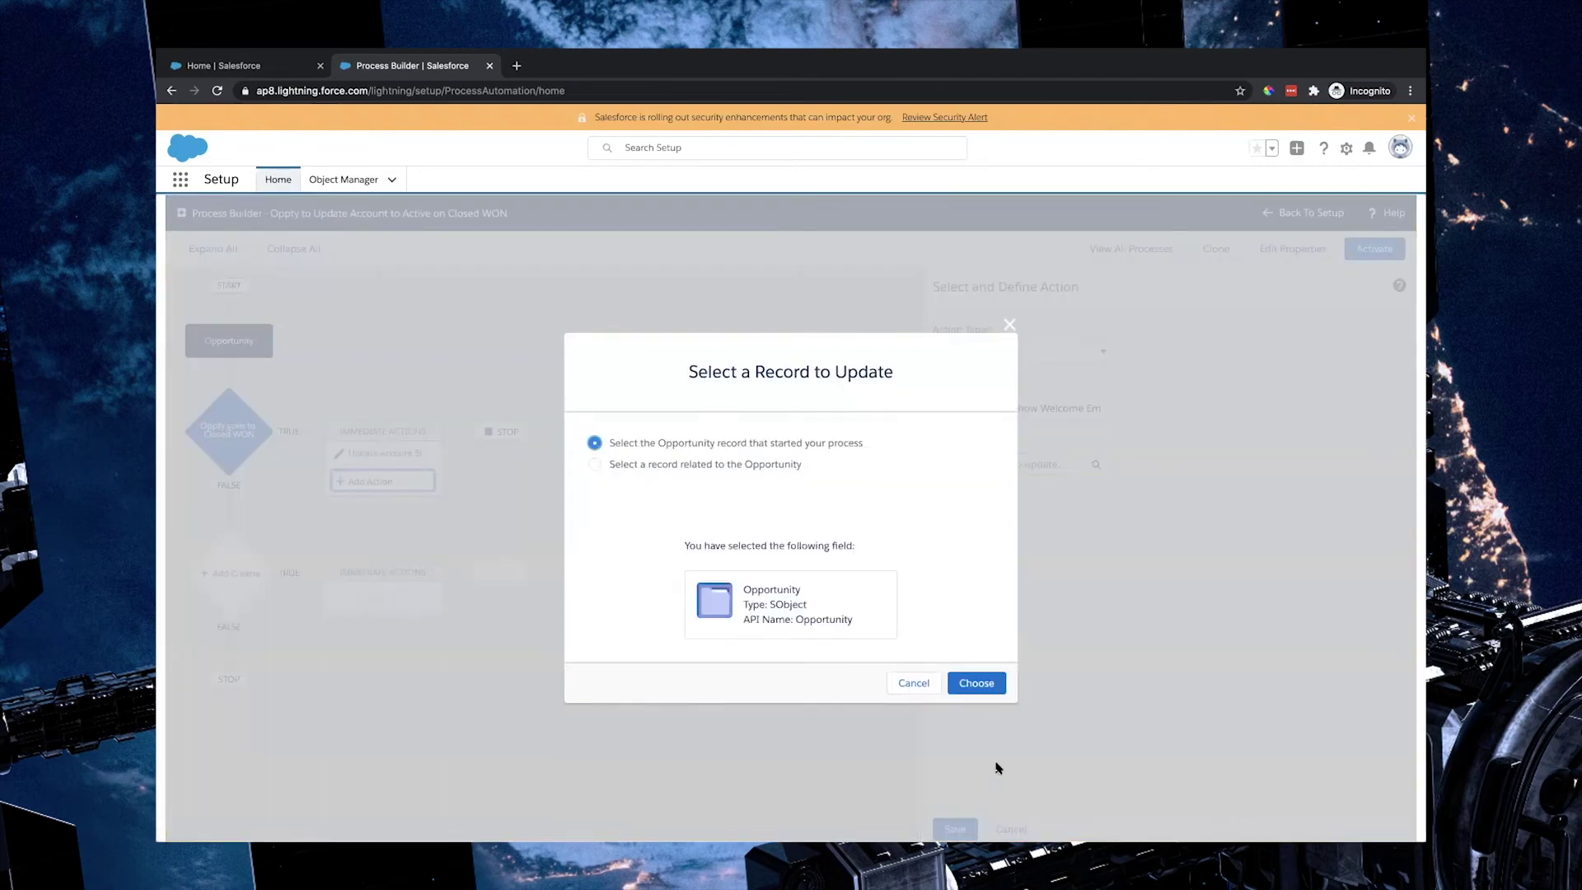
click(977, 684)
Step: Set the Welcome Email Sent field to True and save the action
click(1018, 614)
text(w)
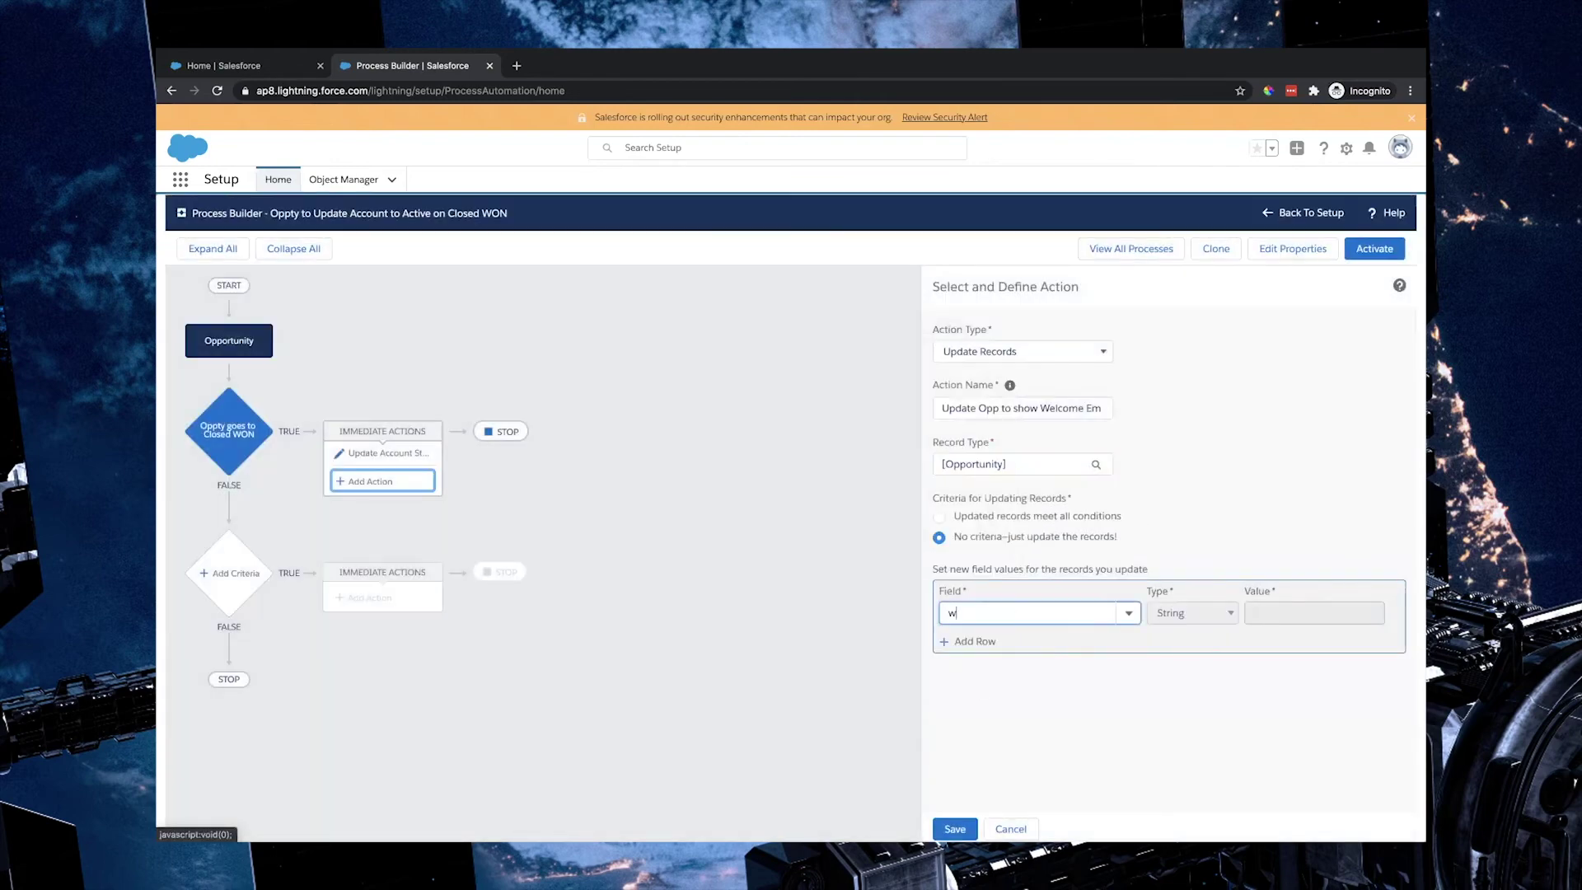
text(el)
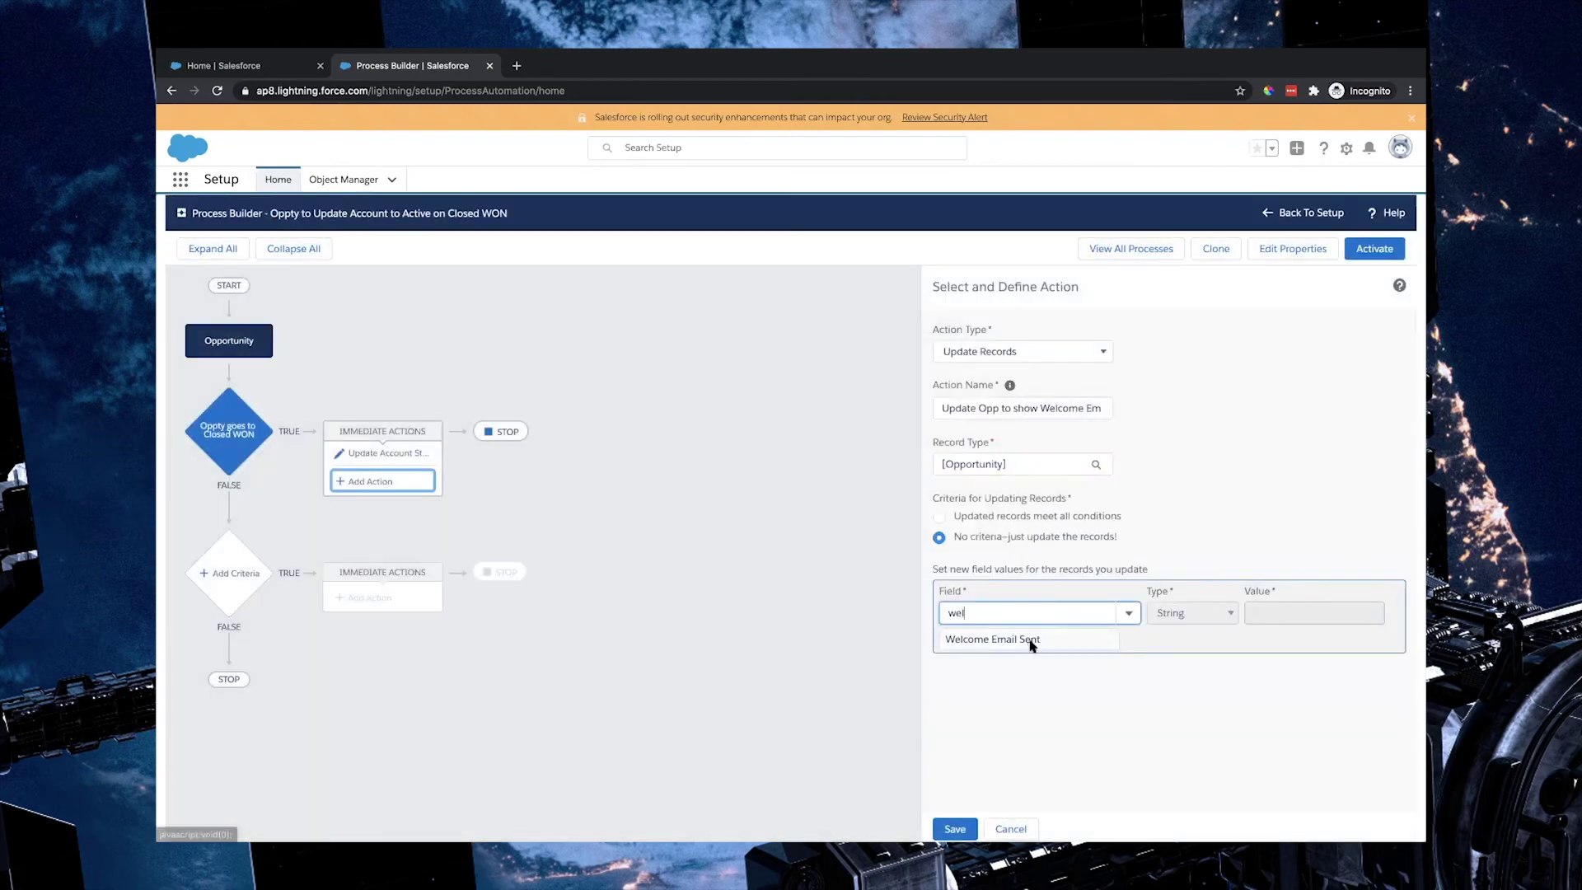
click(1030, 642)
click(1290, 612)
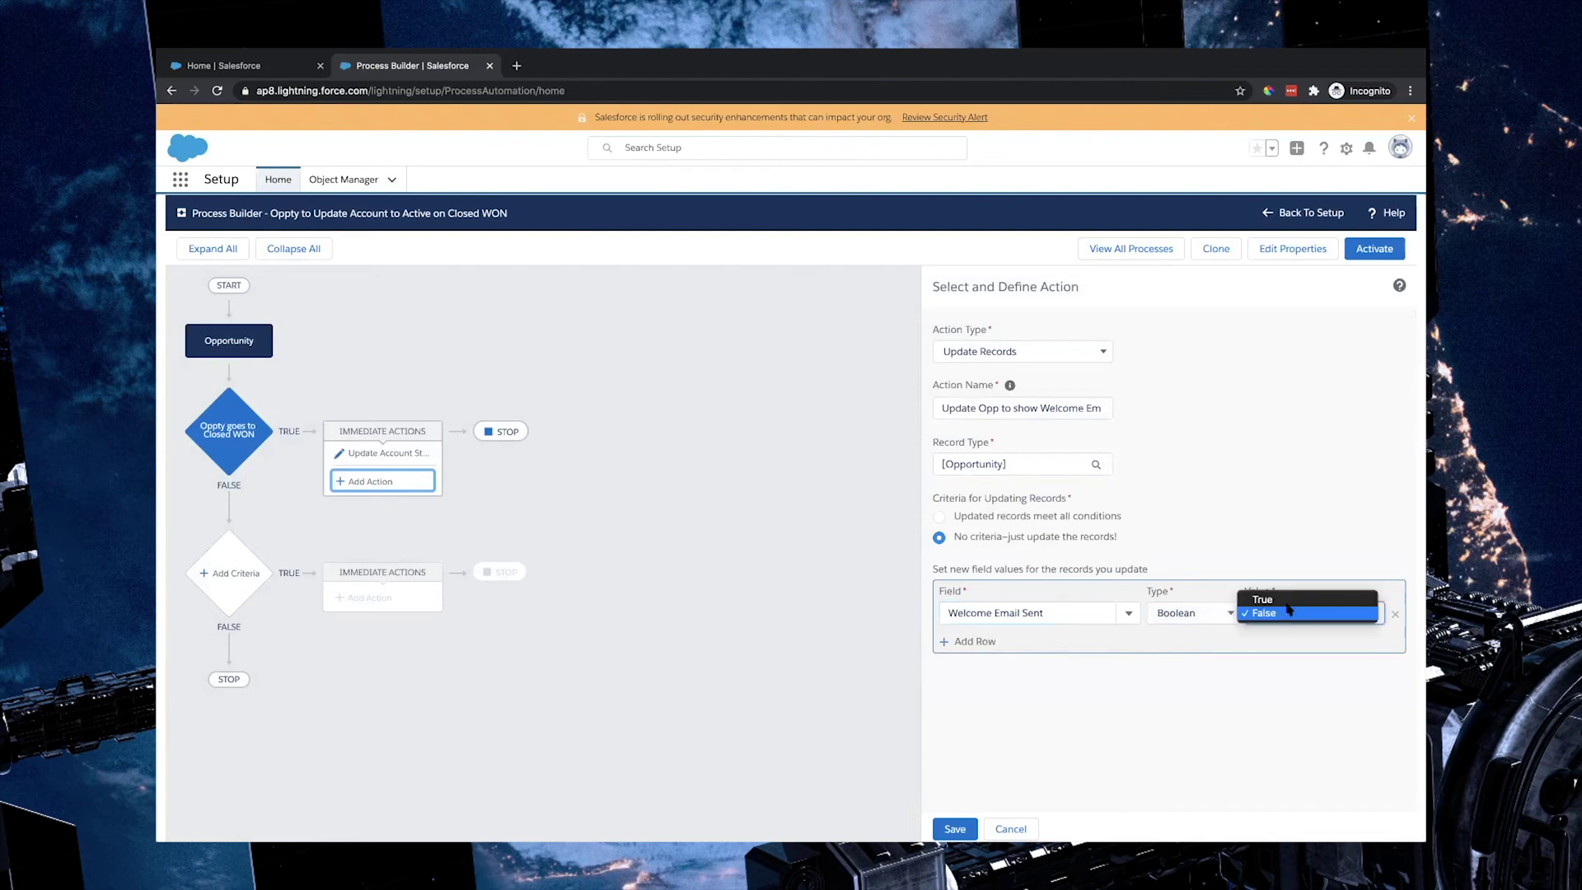
click(1276, 599)
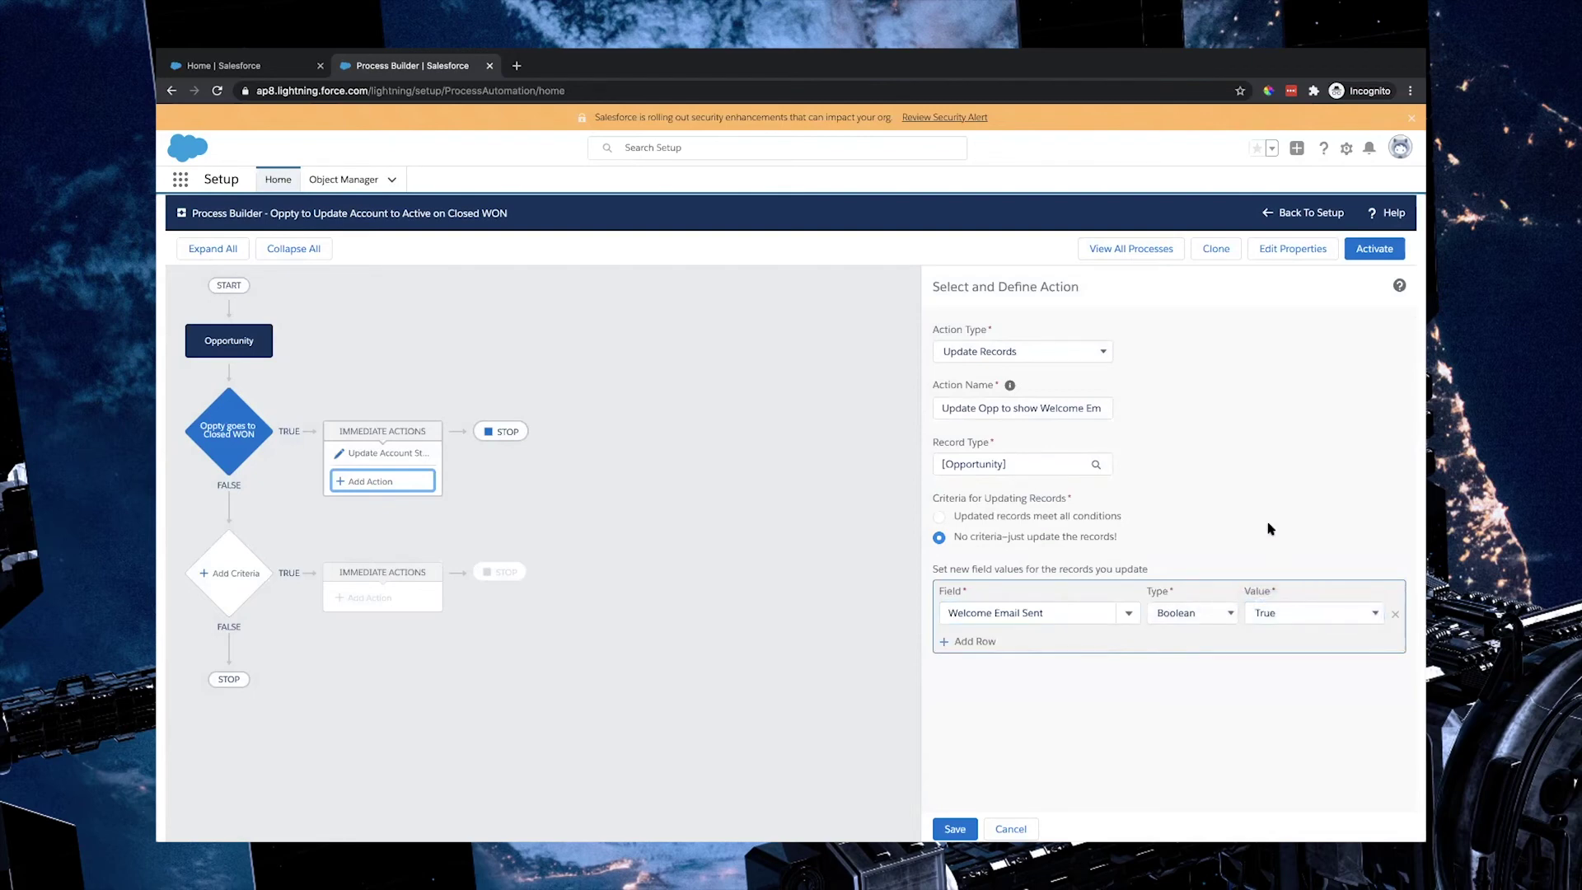
click(955, 829)
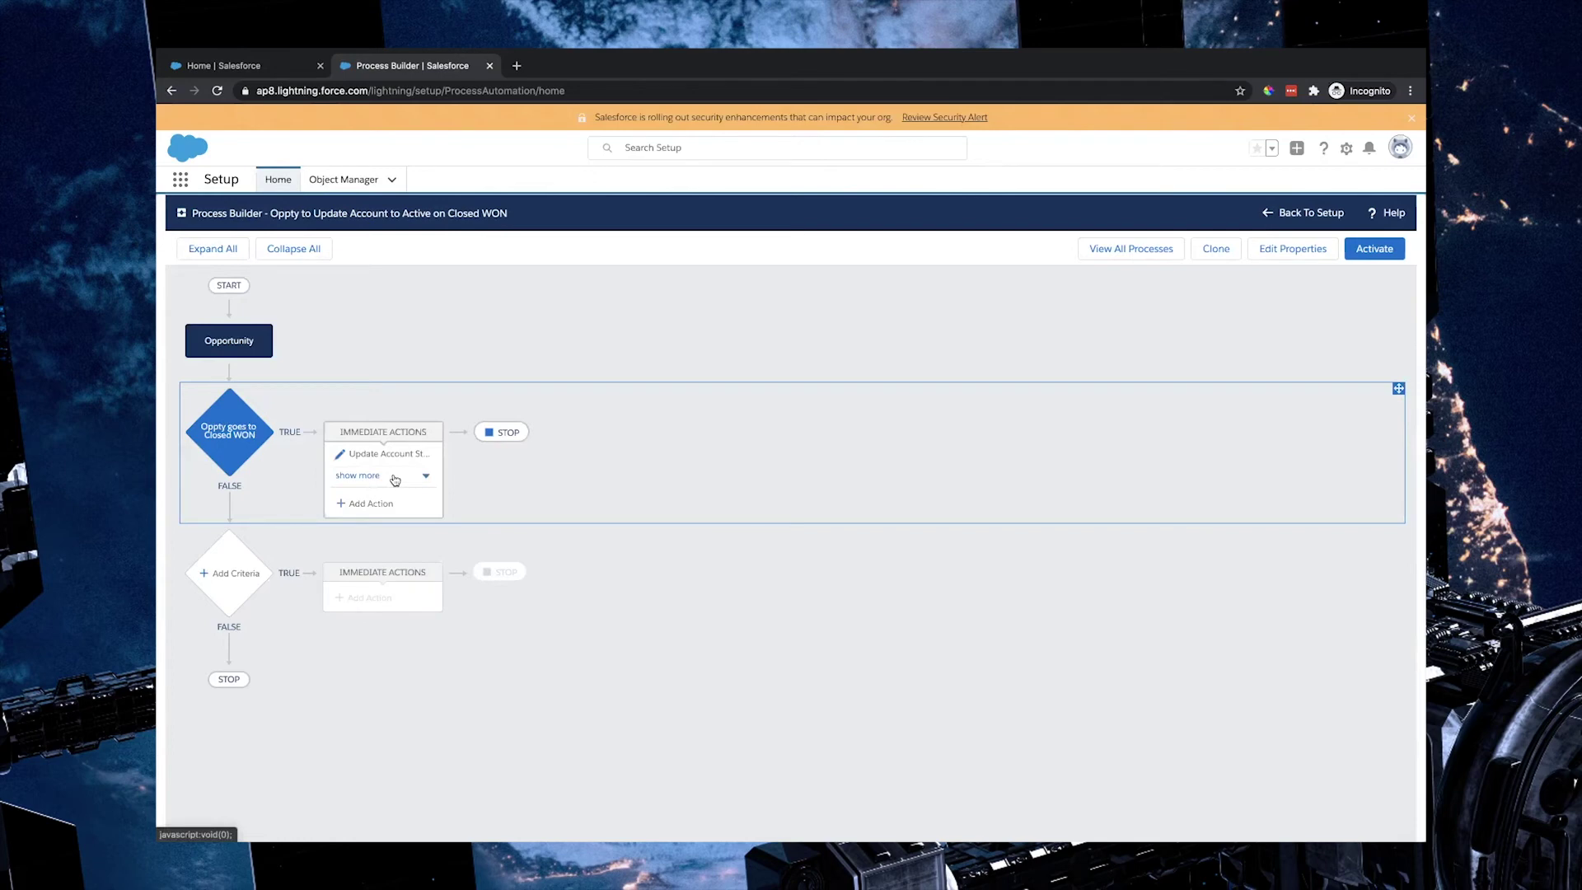
click(395, 478)
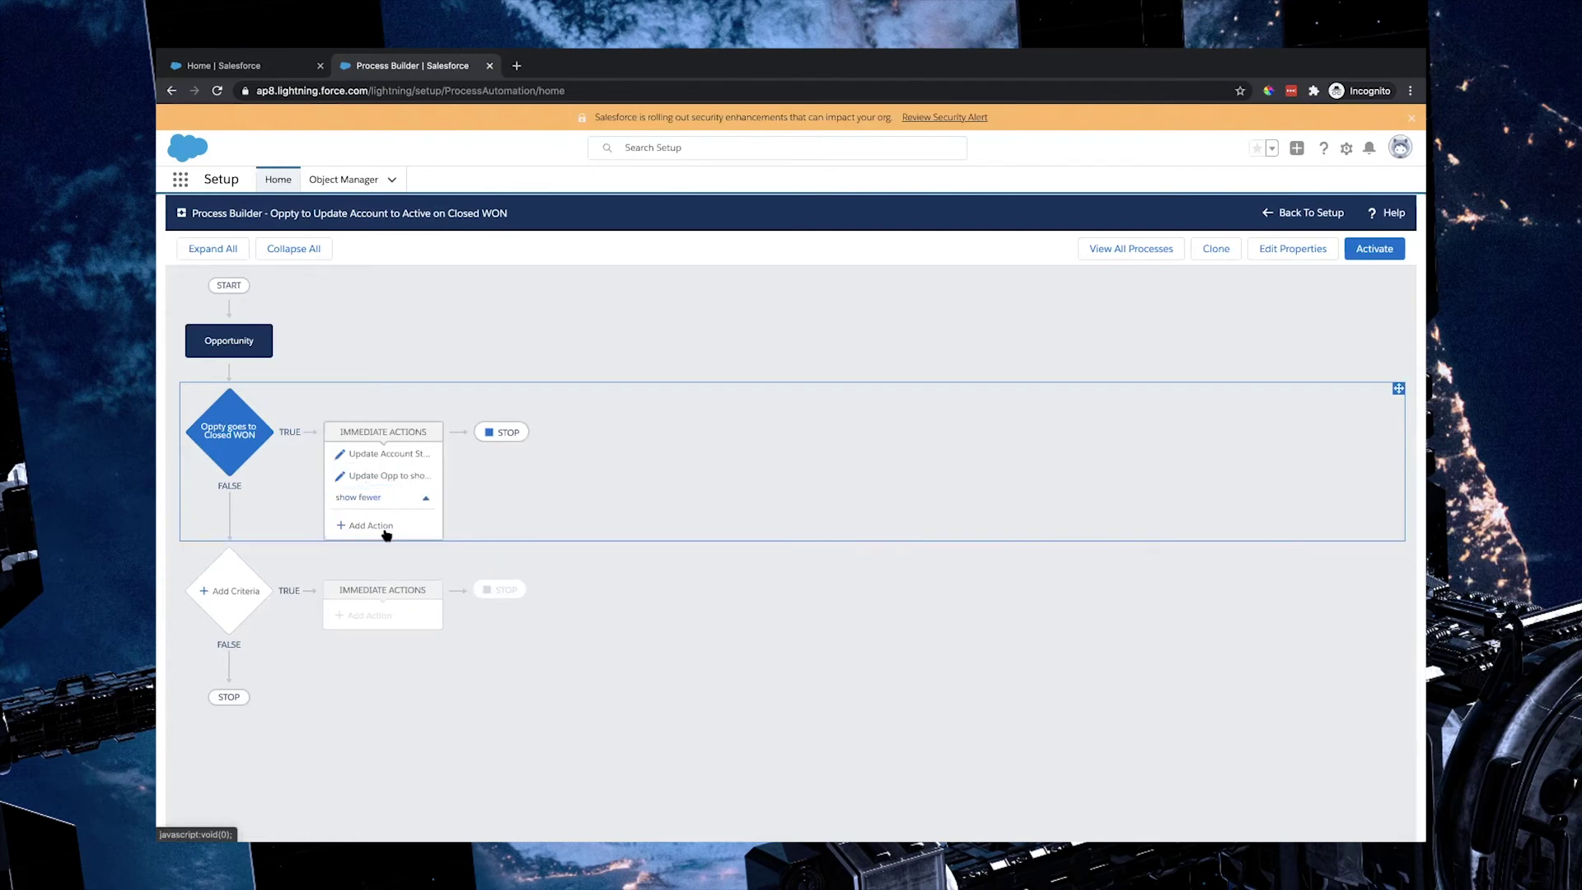
Step: Add an Email Alerts action named 'Send Welcome Emai' using the welcome email alert, and save it
click(380, 529)
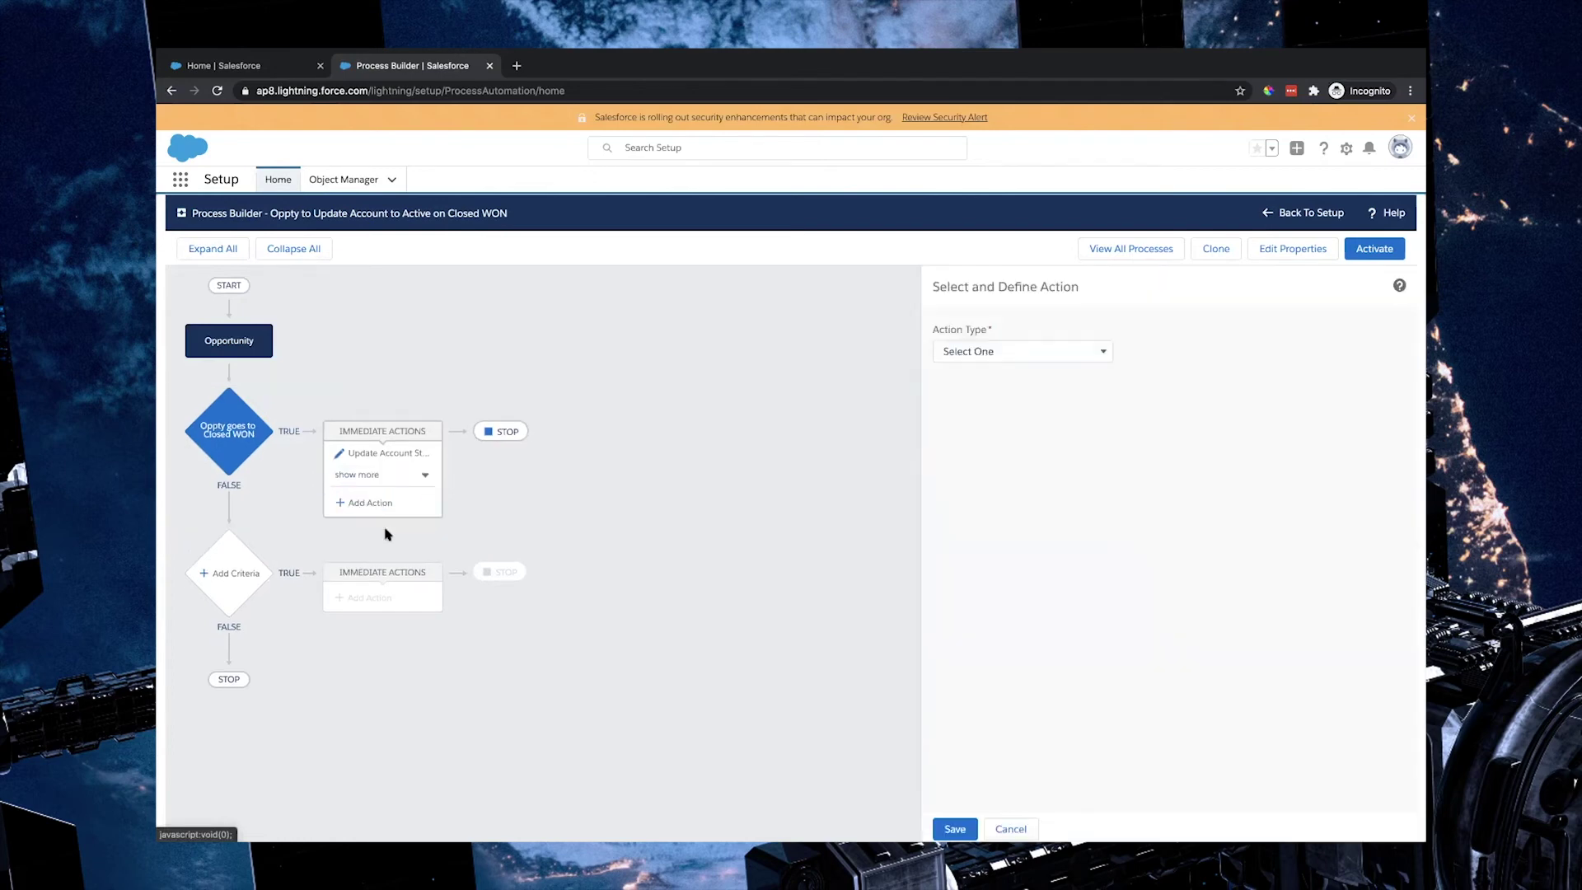
click(1030, 356)
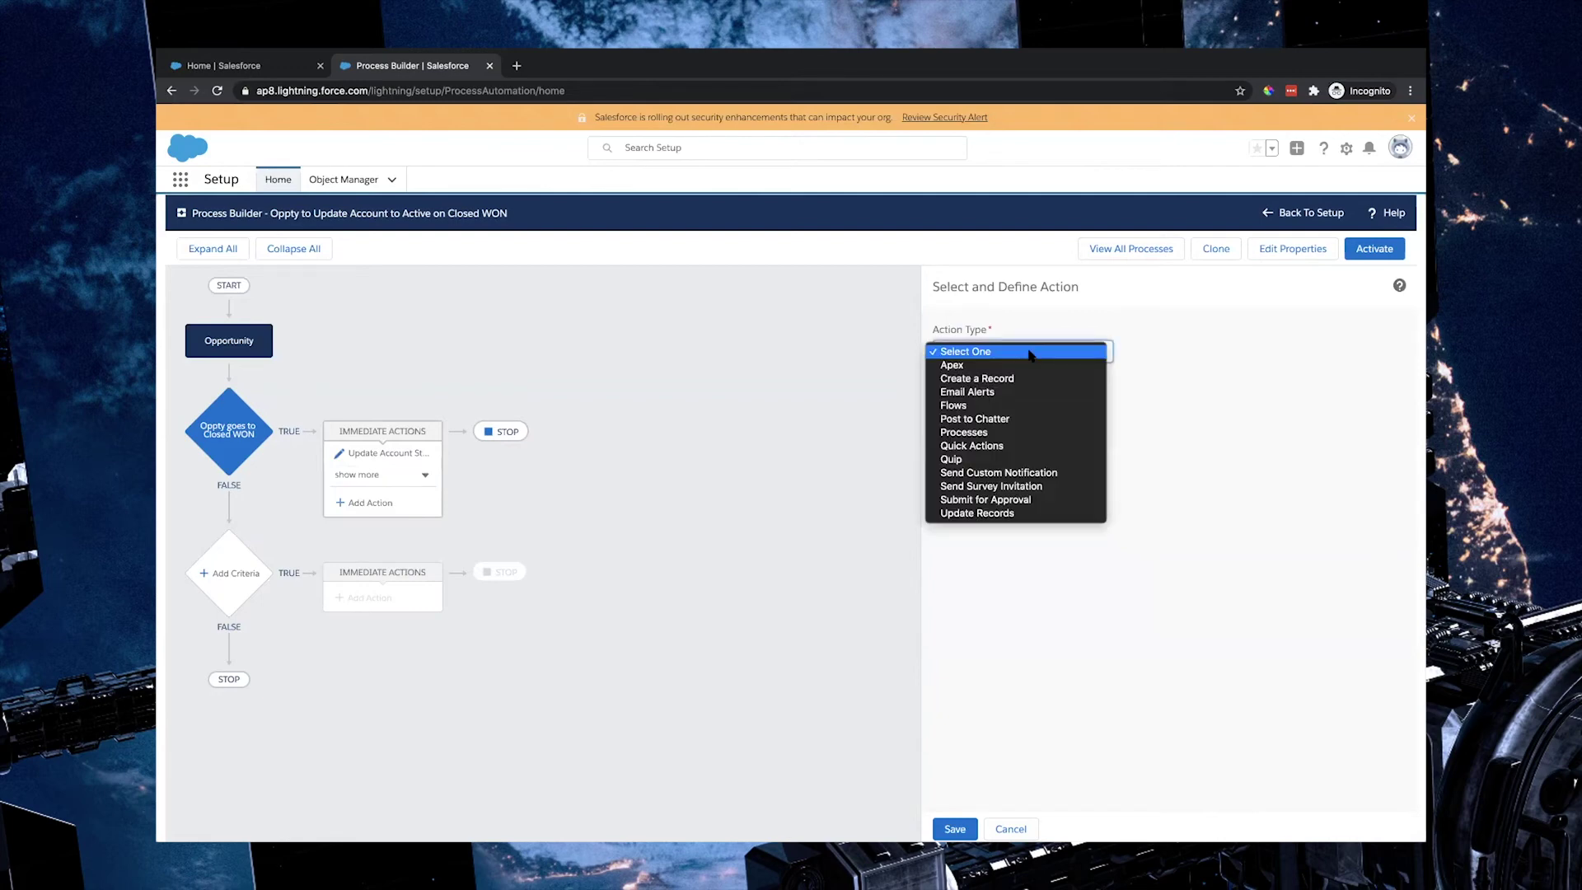
click(986, 393)
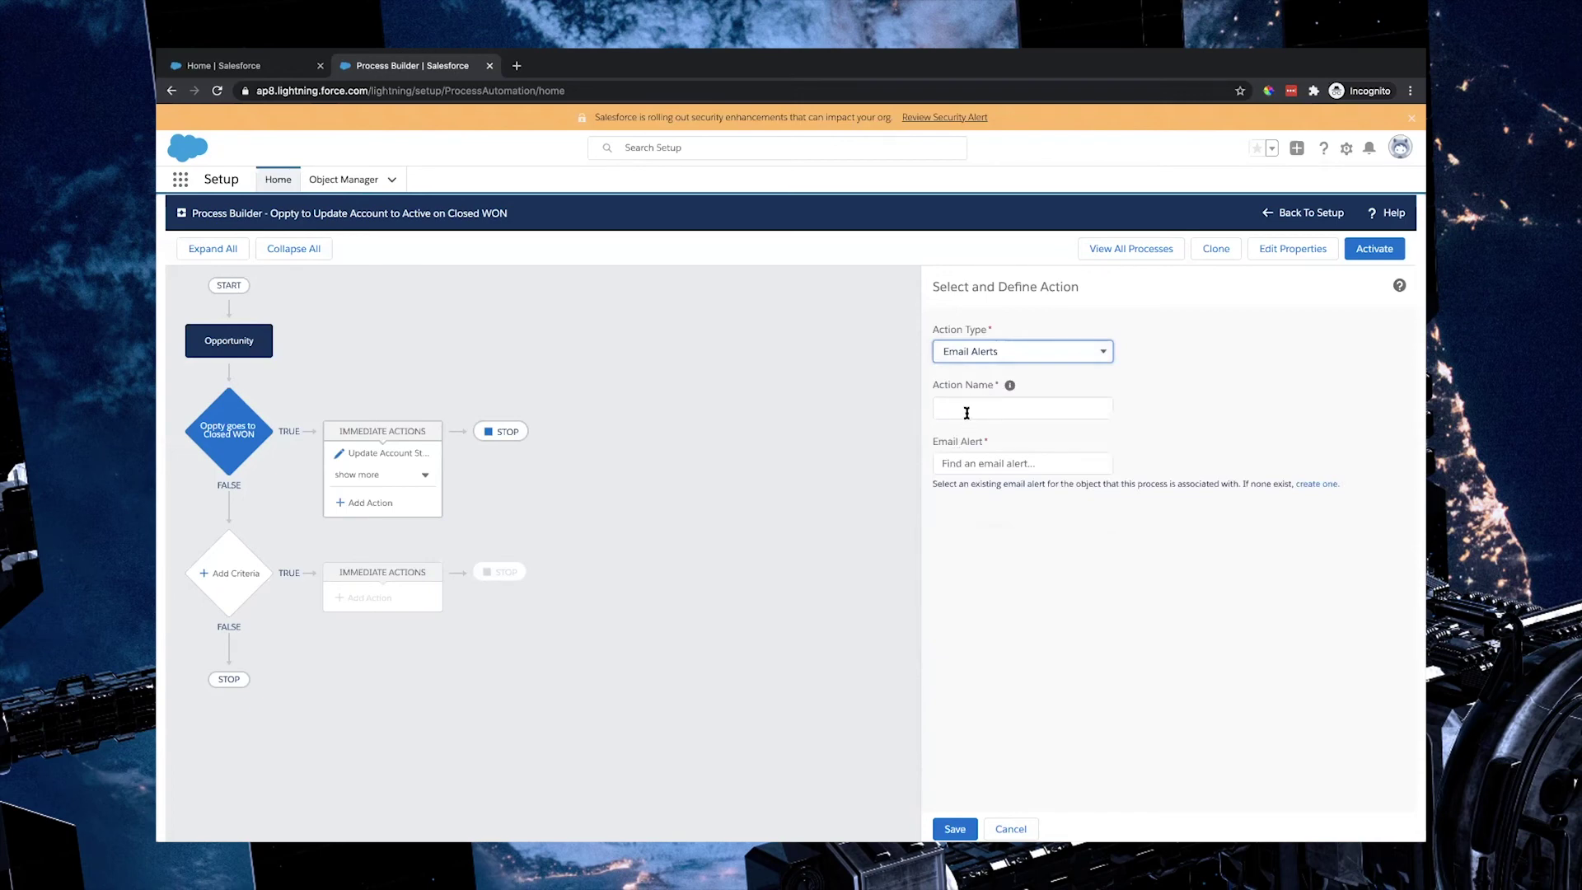
click(964, 408)
text(Send Welcome Email)
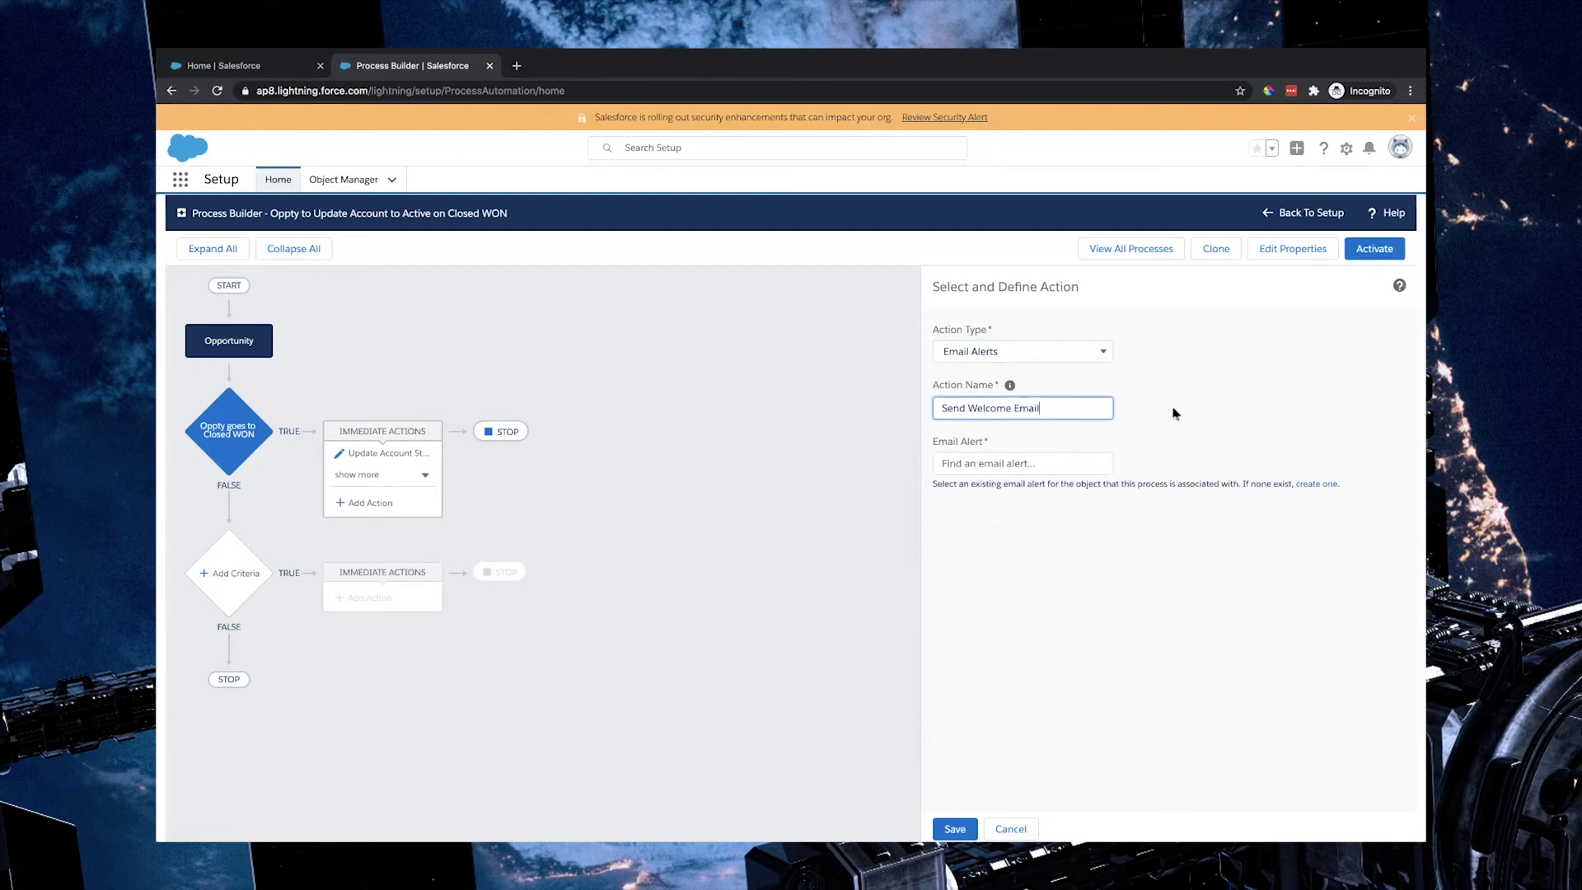
click(1033, 468)
text(Welcome_Email_on_Closed_Won_Opps)
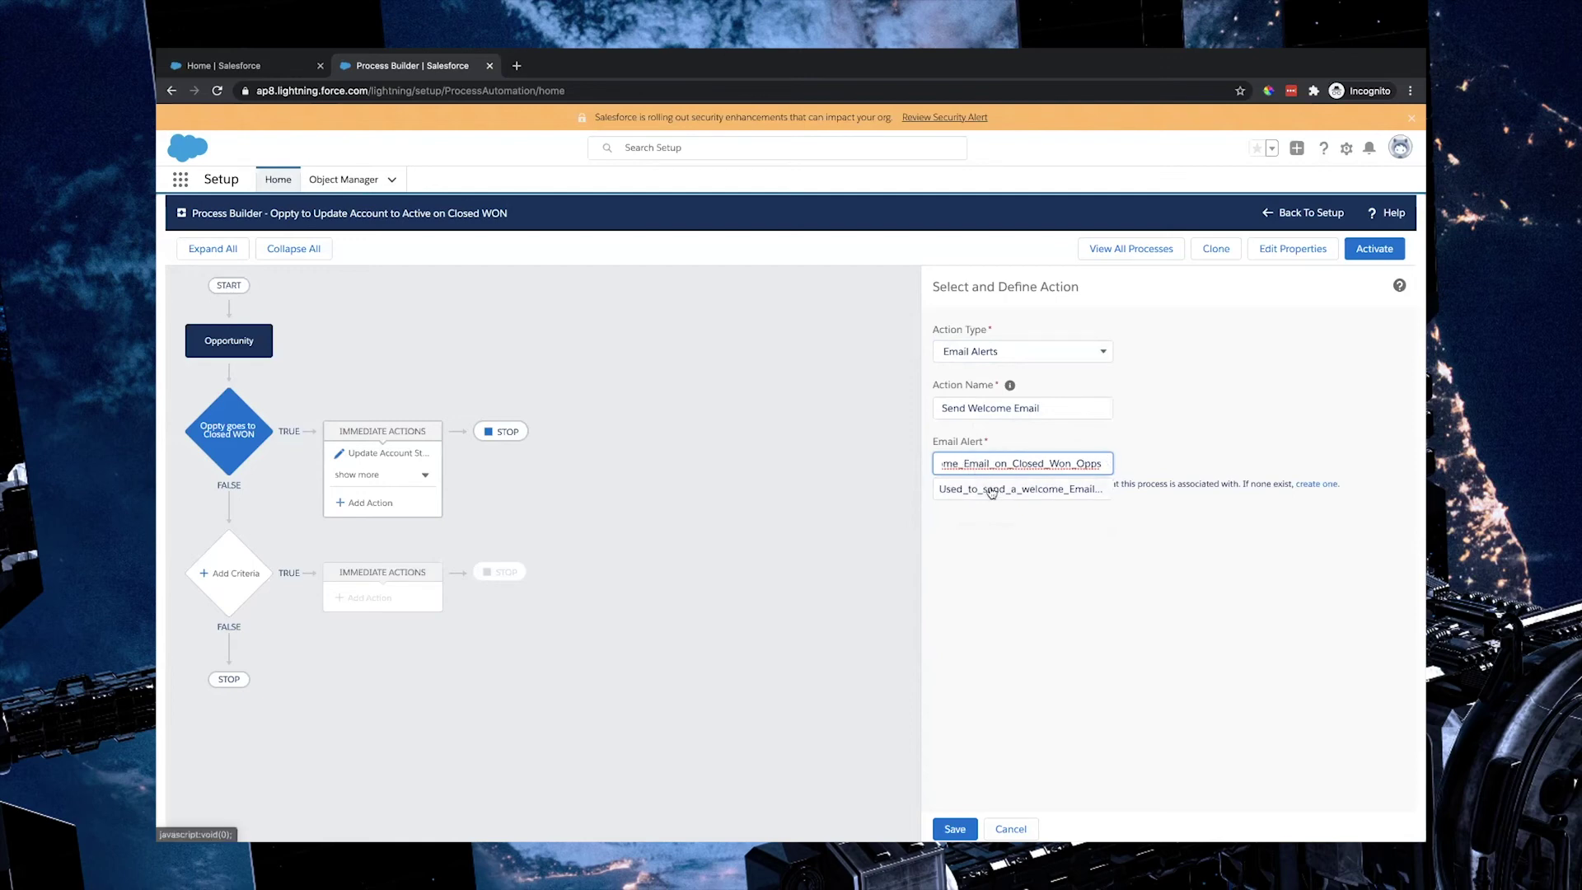
click(992, 491)
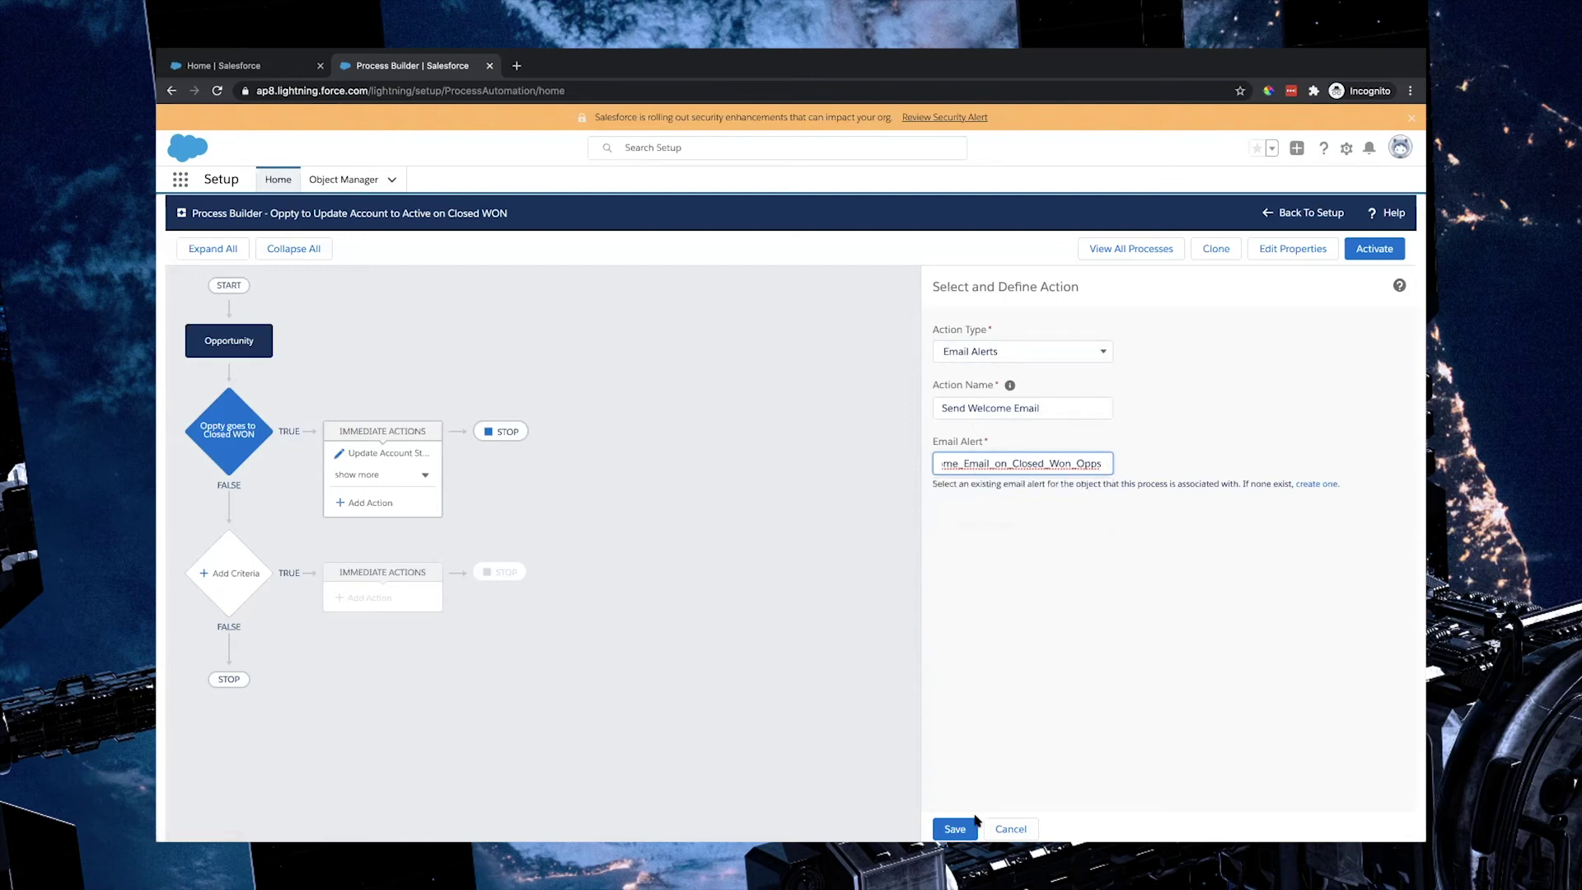
click(952, 829)
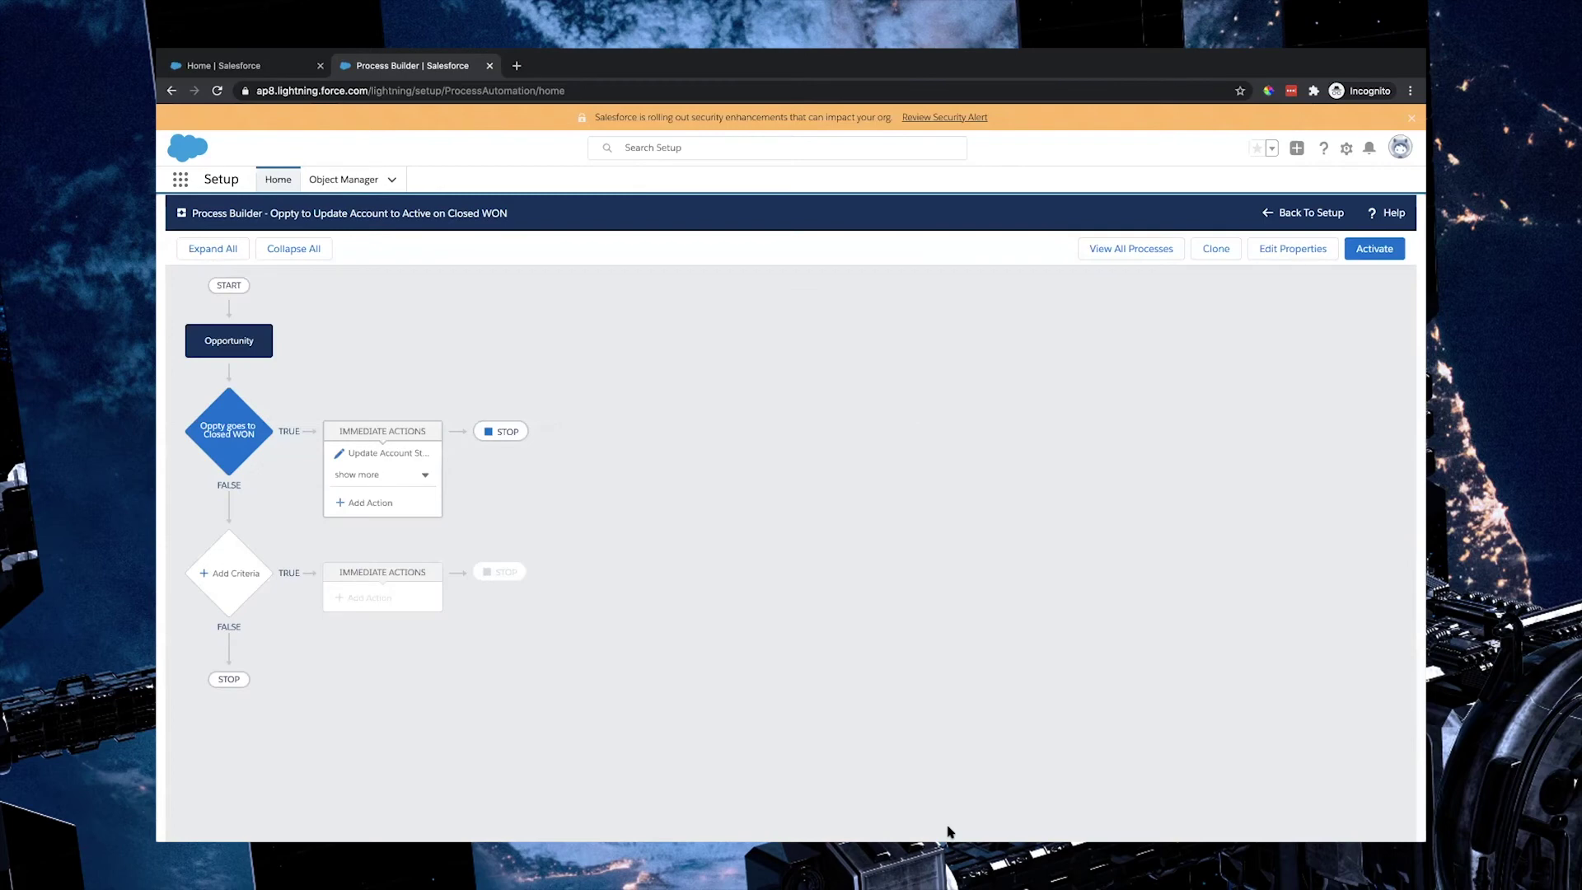
Step: Activate this process version and return to the Sales home page
click(1385, 259)
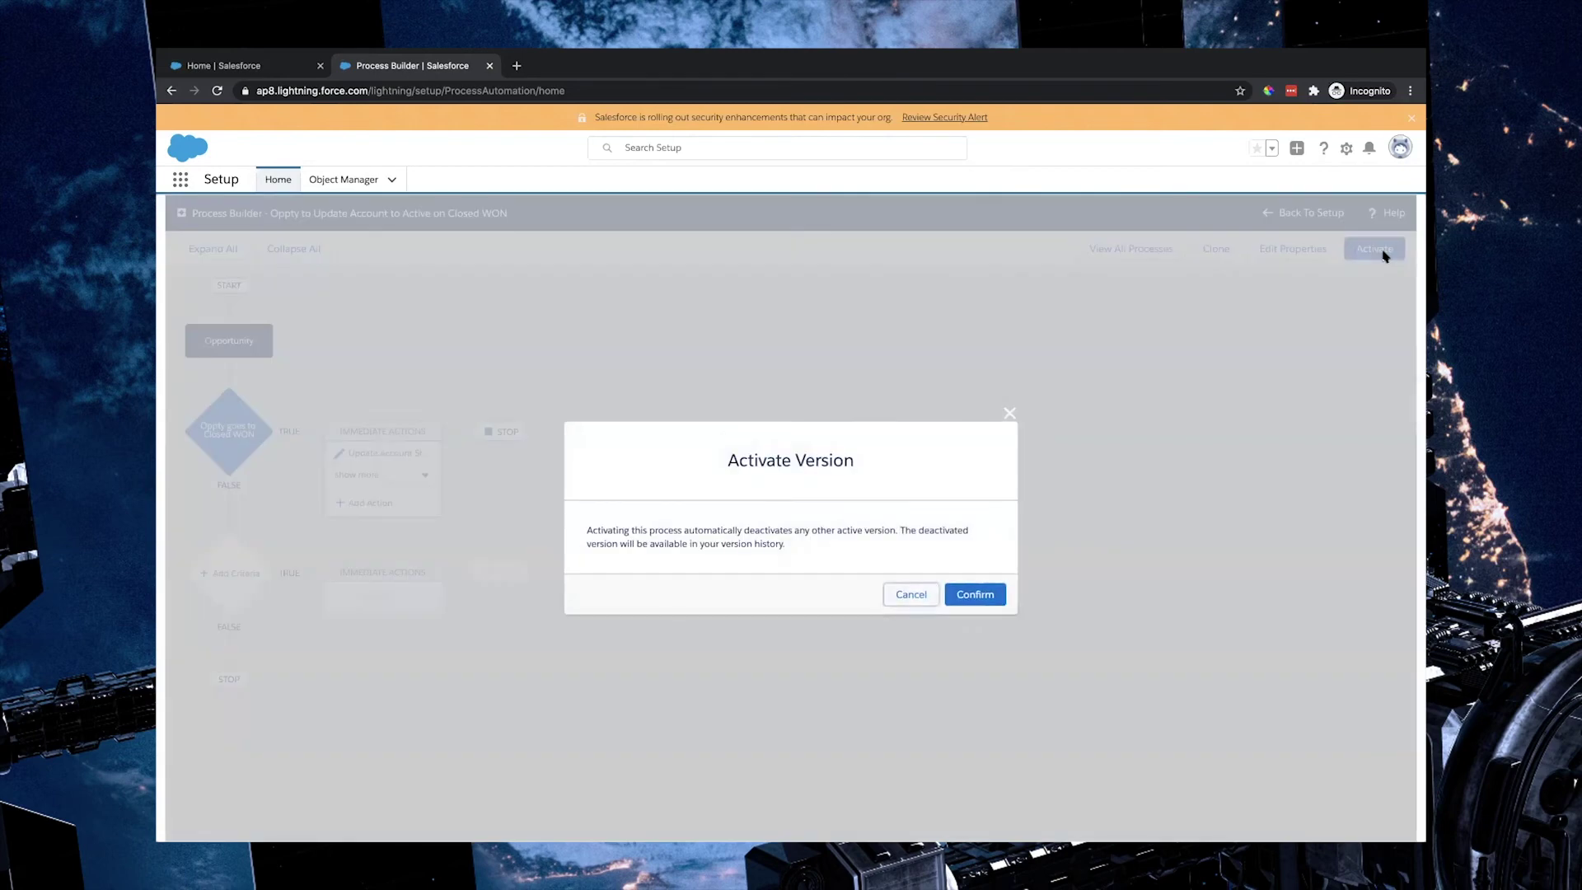
click(979, 594)
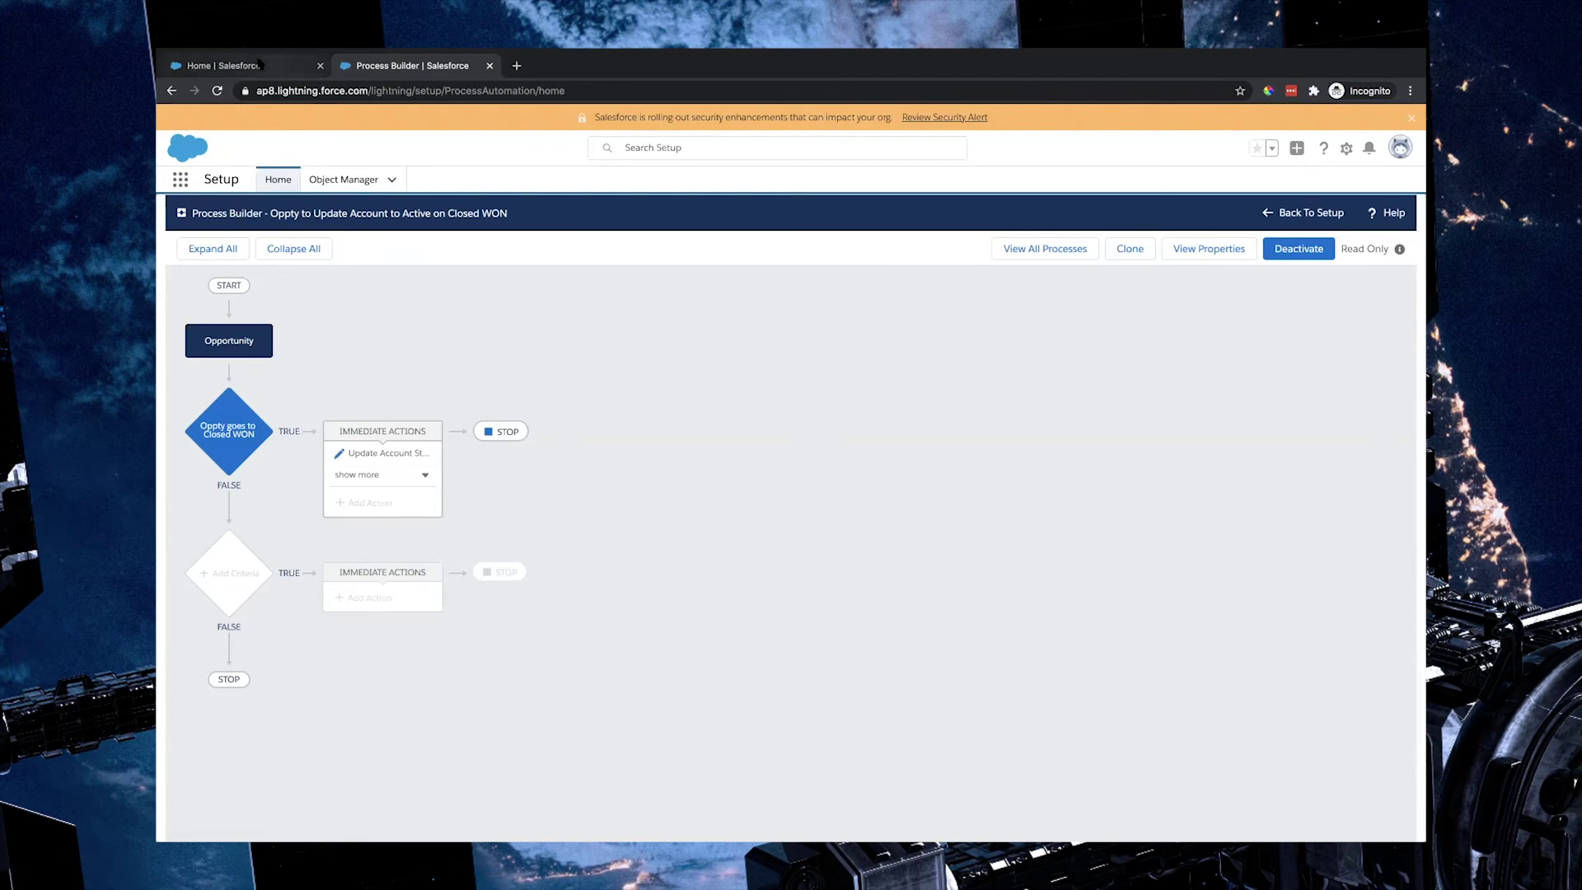
click(259, 64)
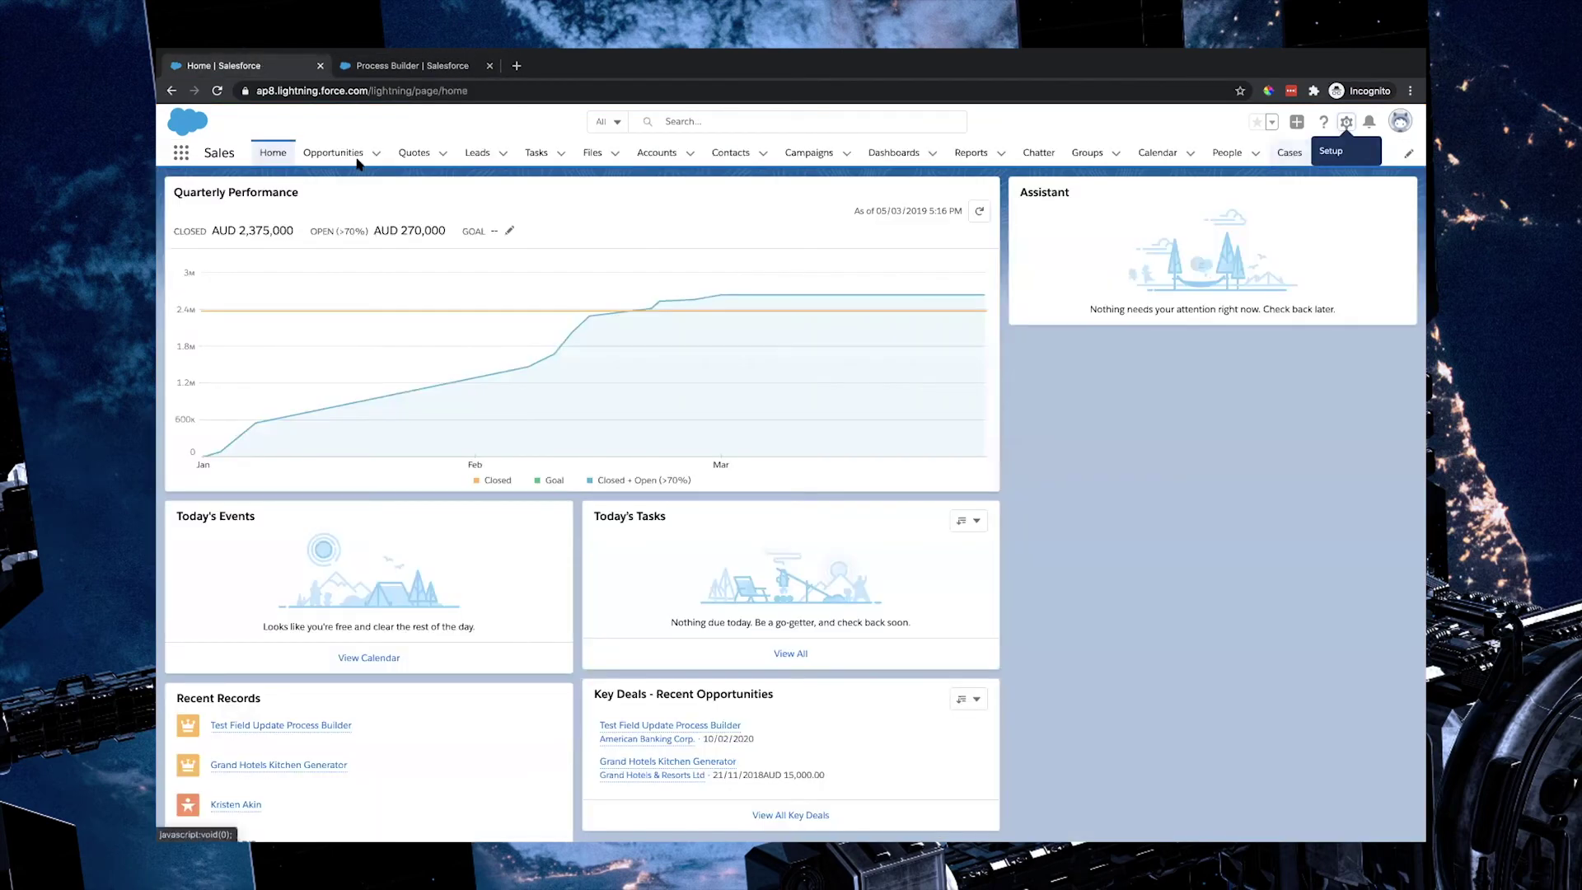
Step: Open the Test Field Update Process Builder opportunity's details, see Welcome Email Sent unchecked, and pick Closed
click(324, 153)
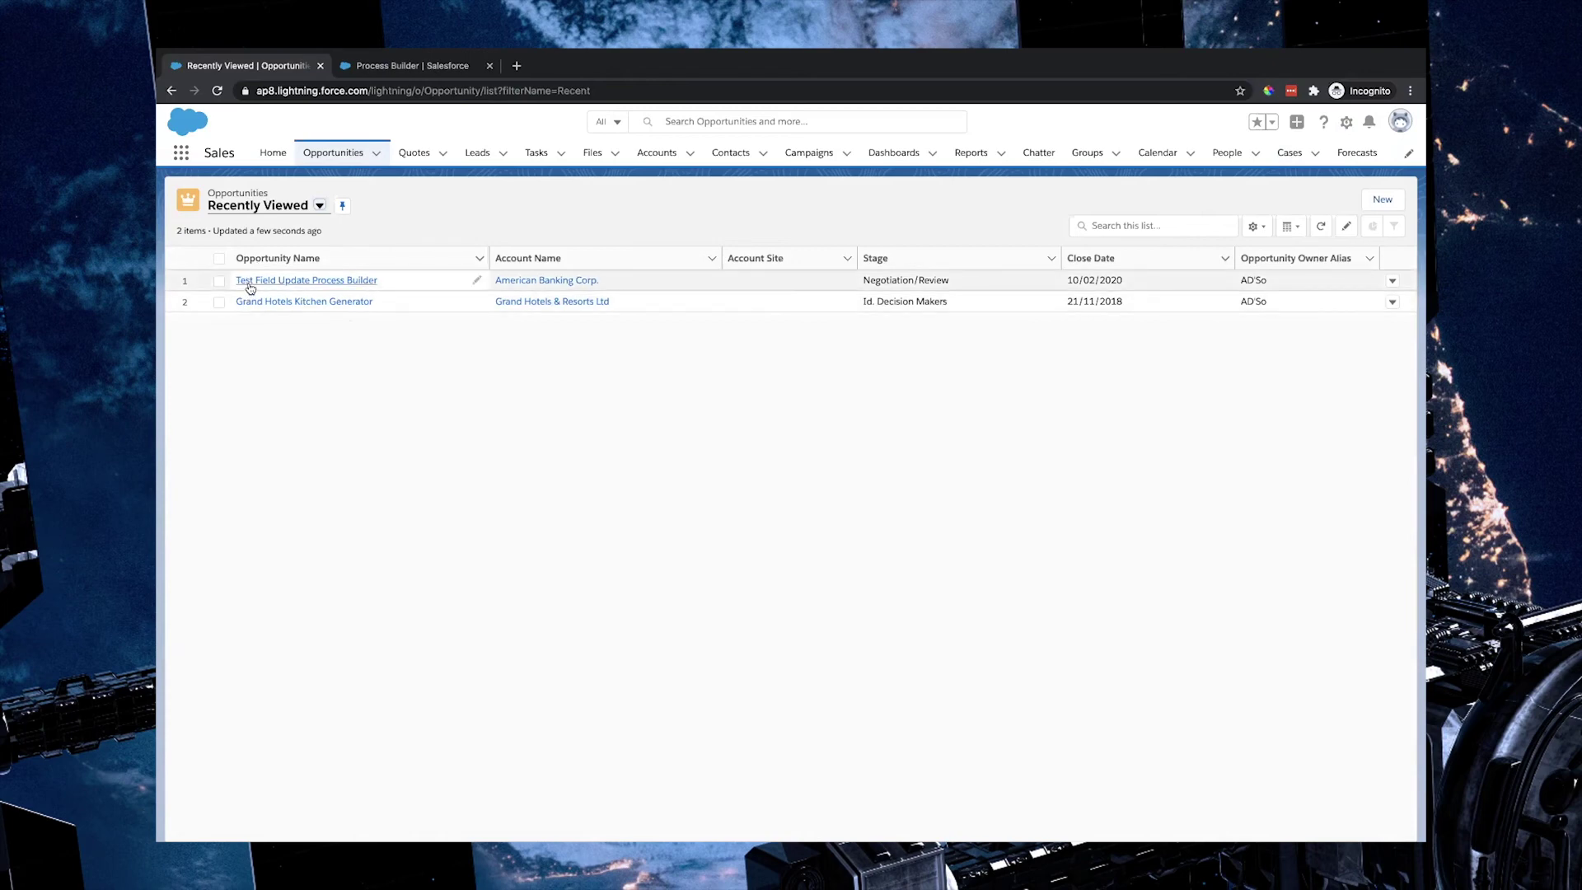
click(319, 283)
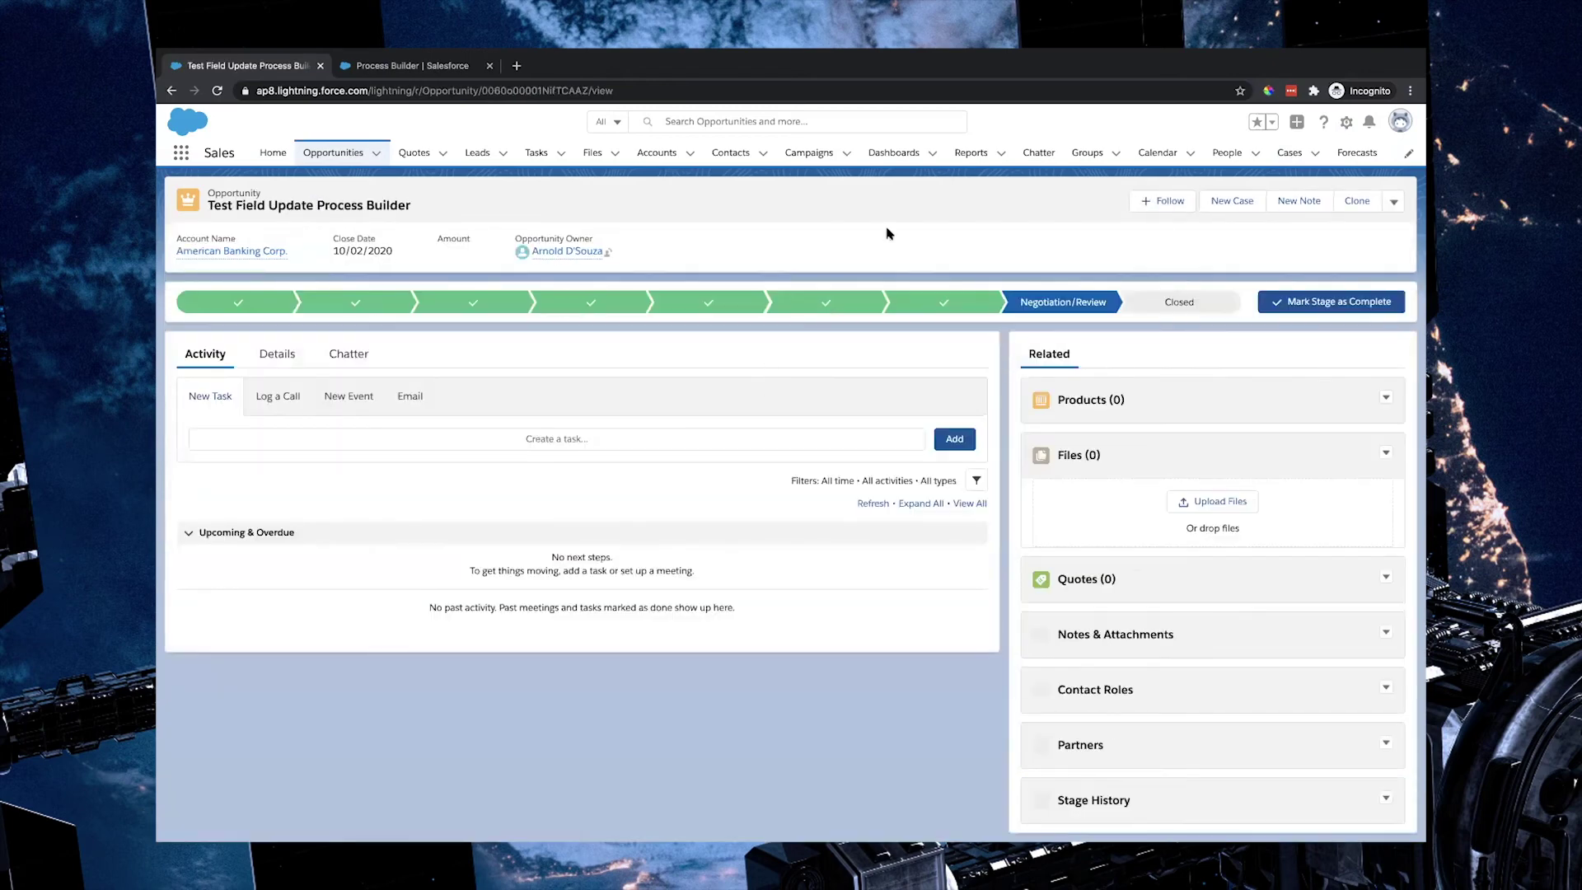
click(289, 357)
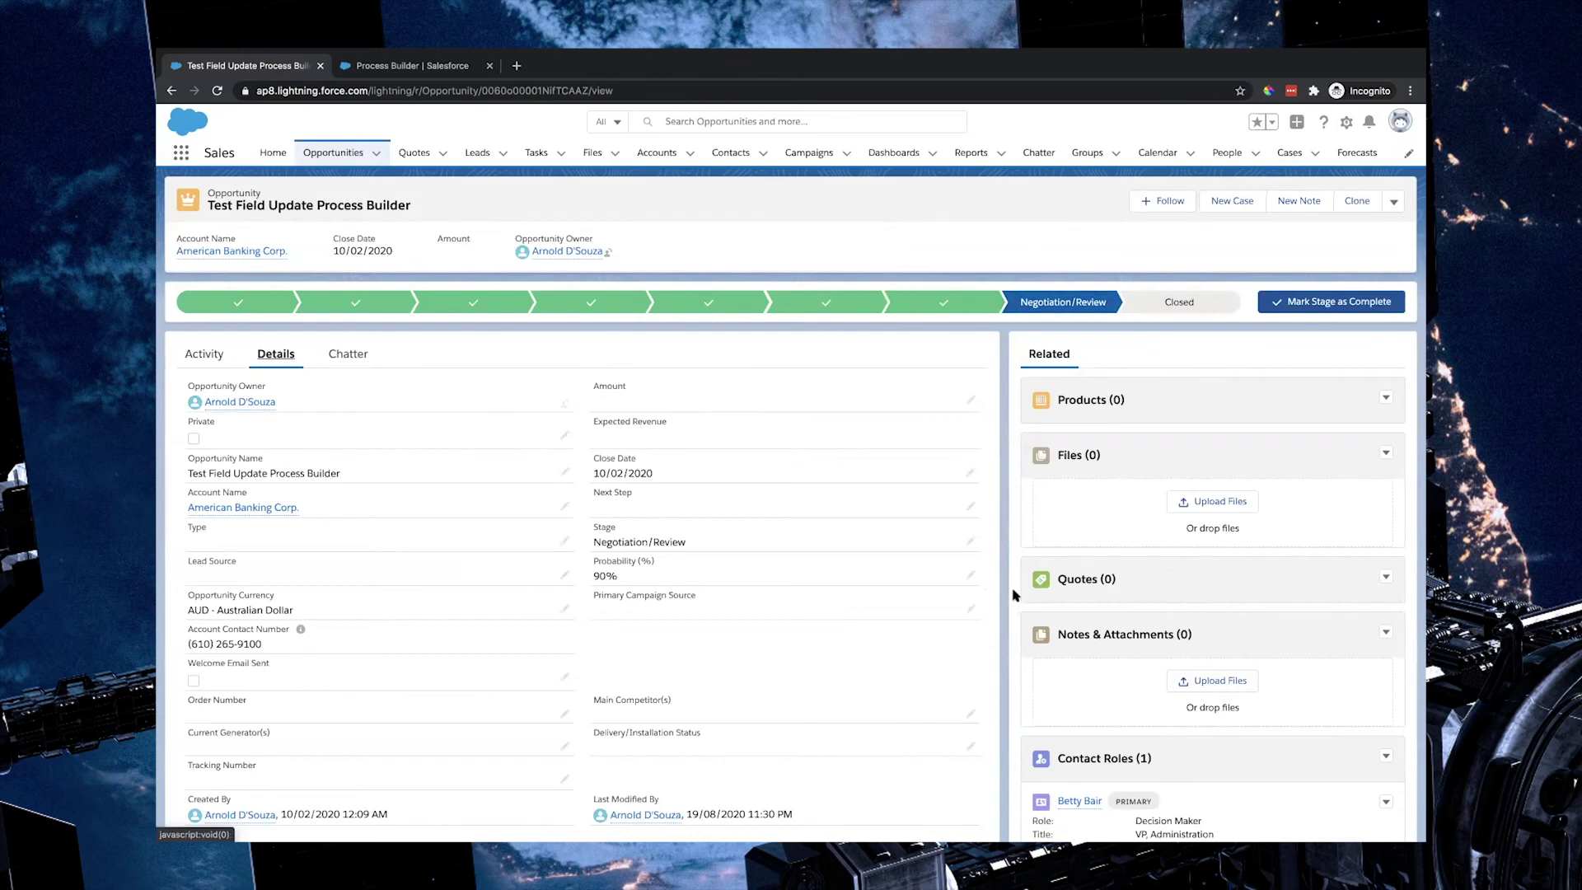
scroll(1011, 581, down, 2)
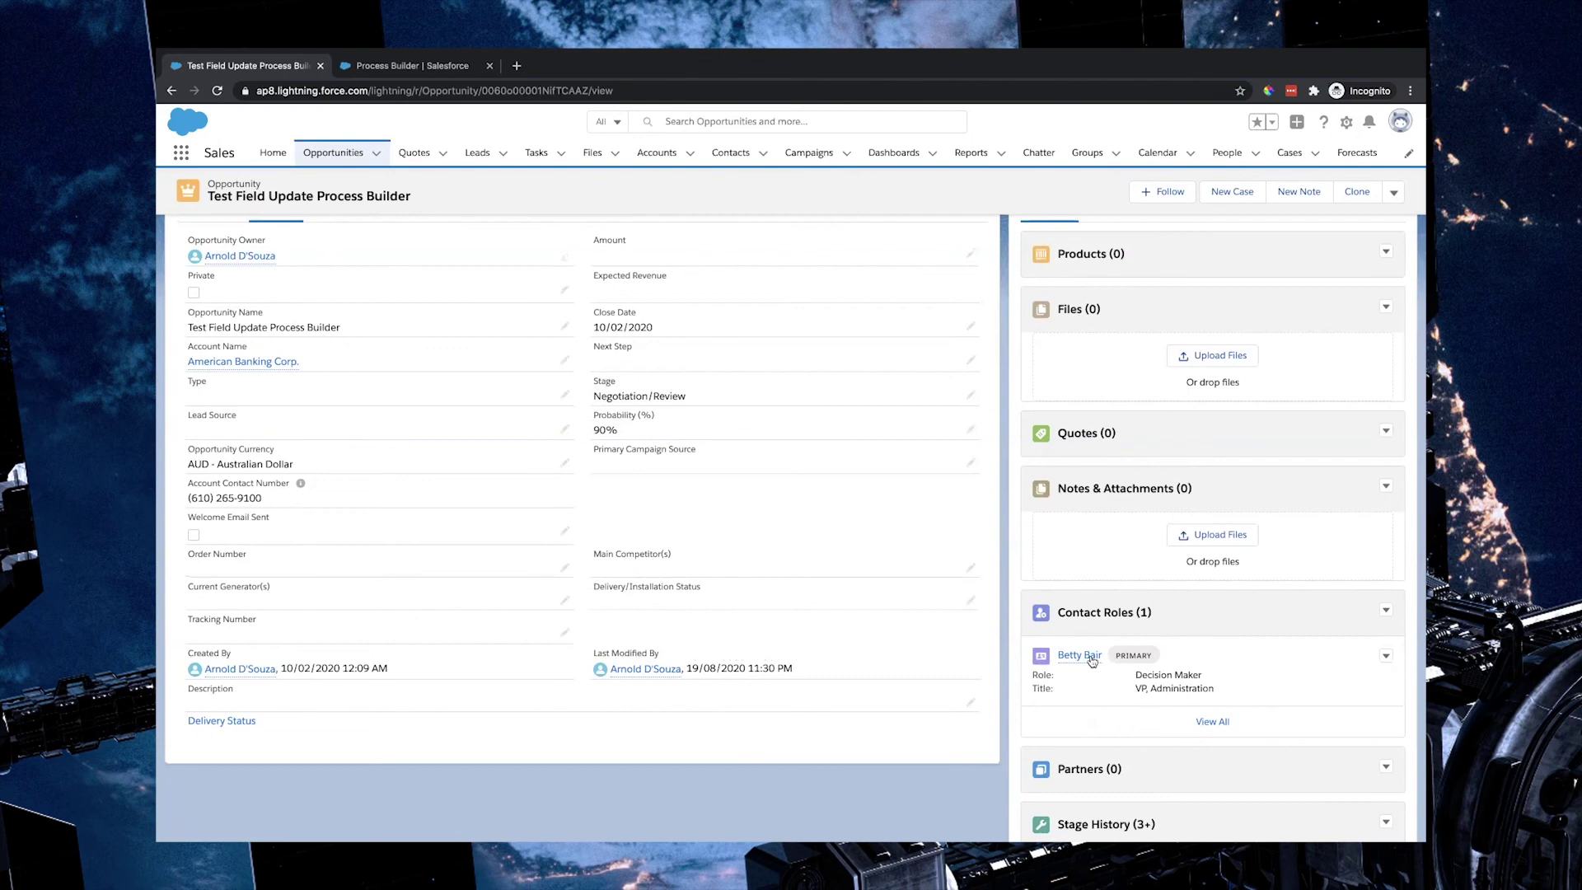
mouse_move(1092, 659)
scroll(989, 654, up, 4)
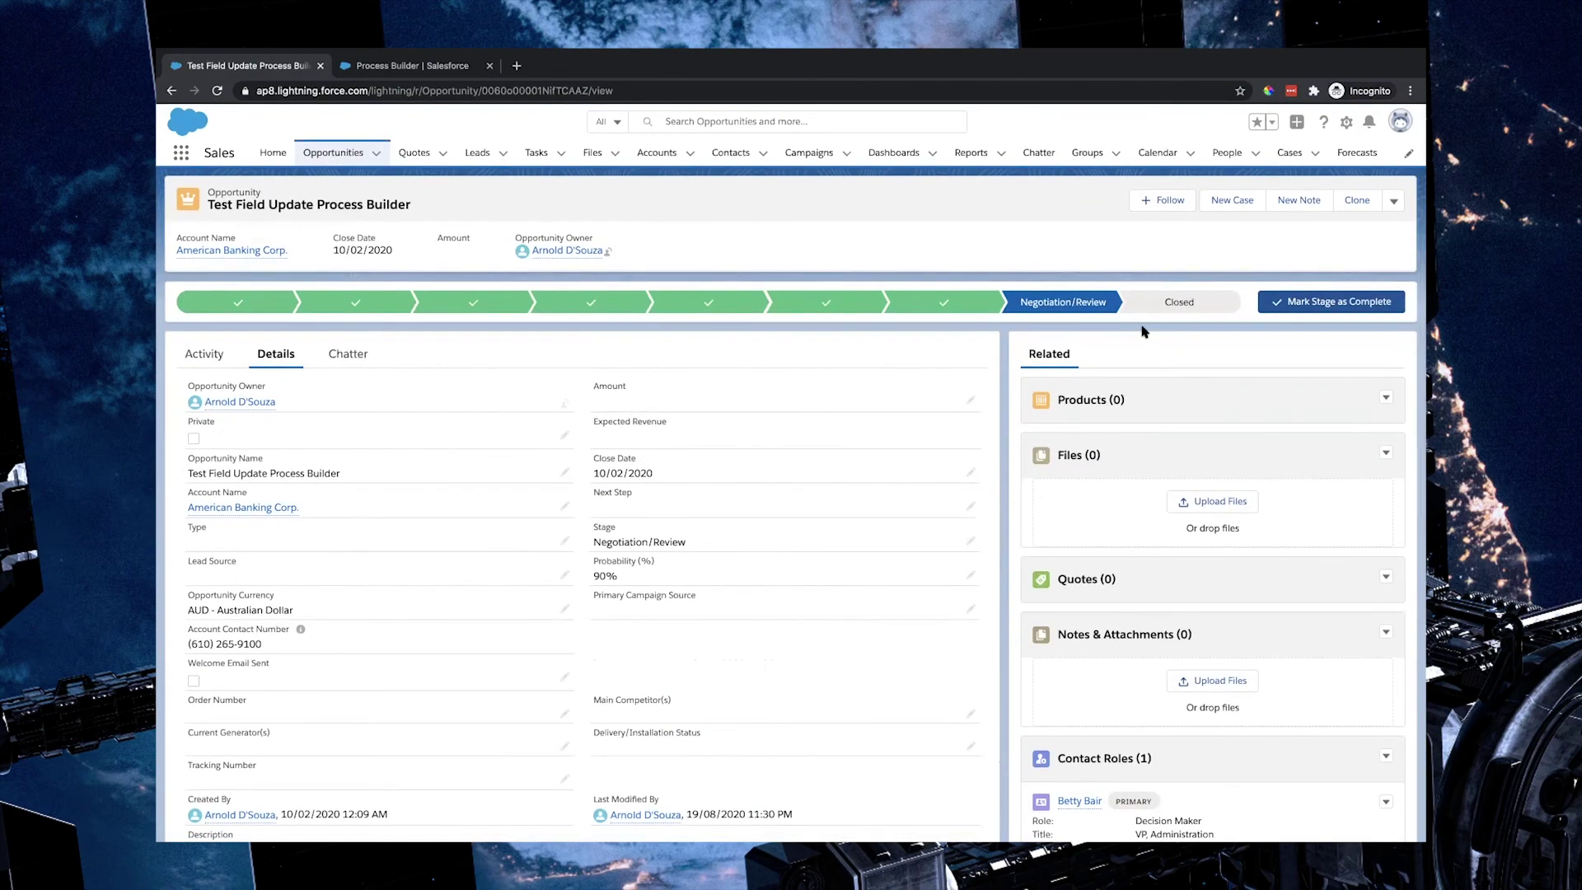
click(1179, 304)
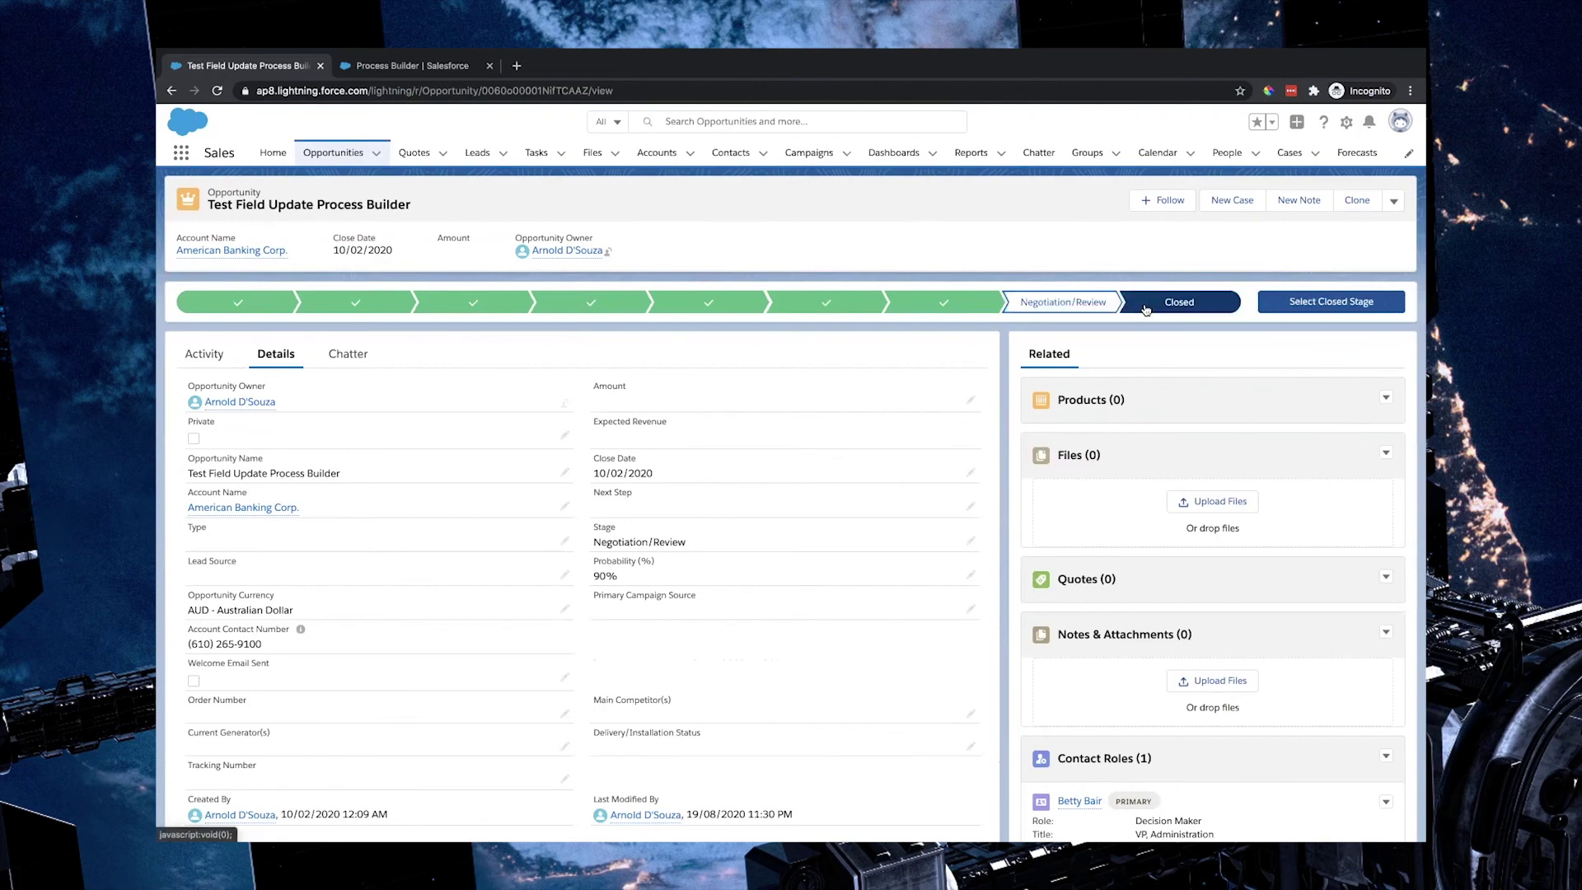
Step: Set the opportunity's closed stage to Closed Won and save it
click(1292, 311)
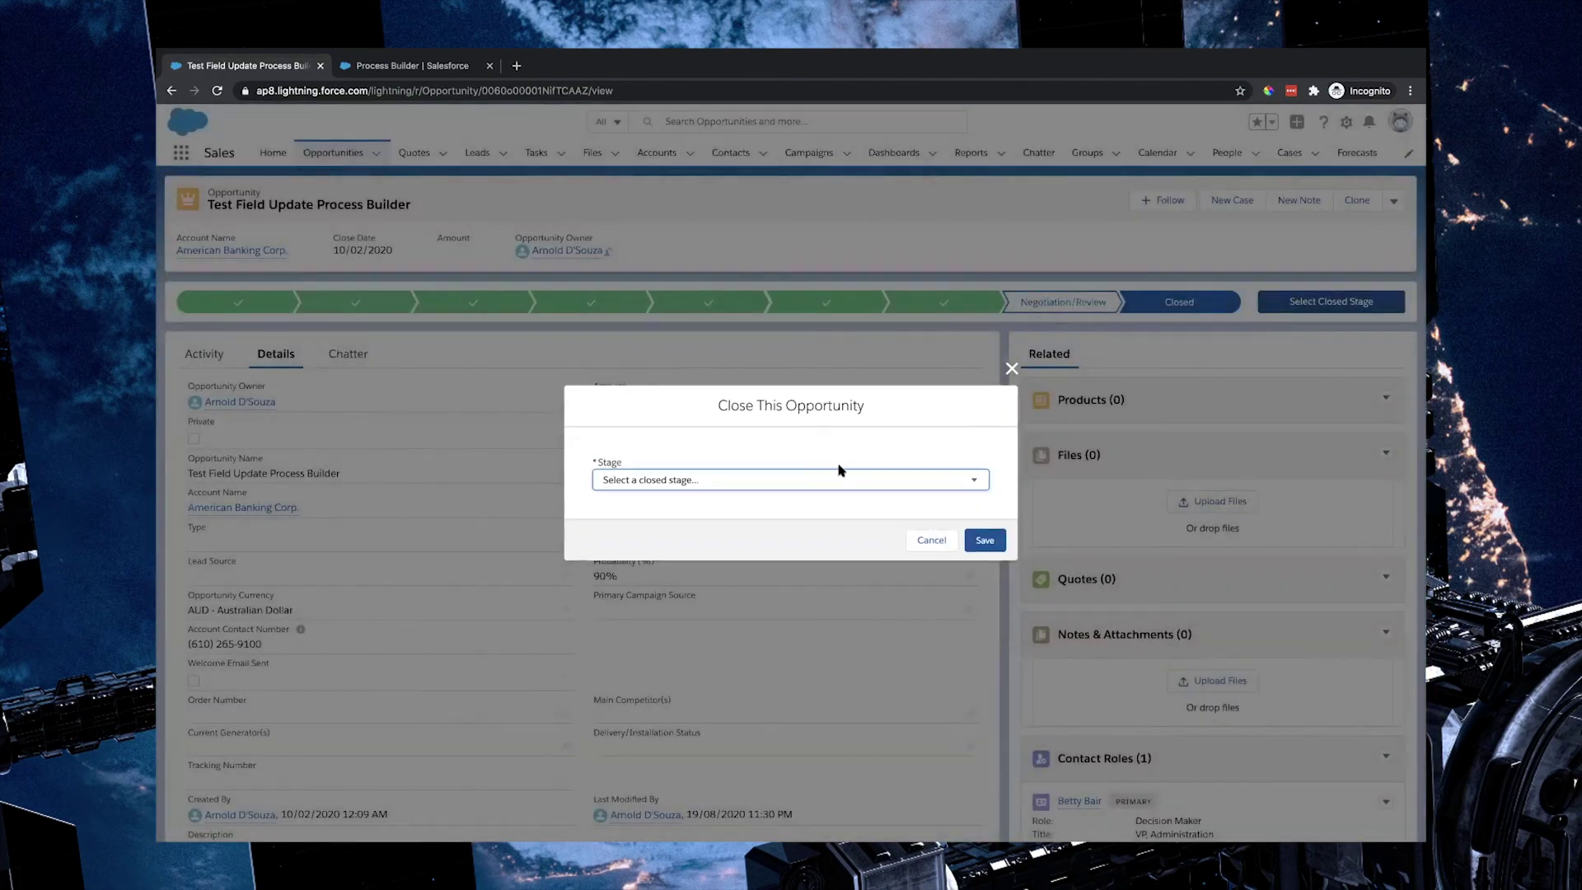
click(805, 480)
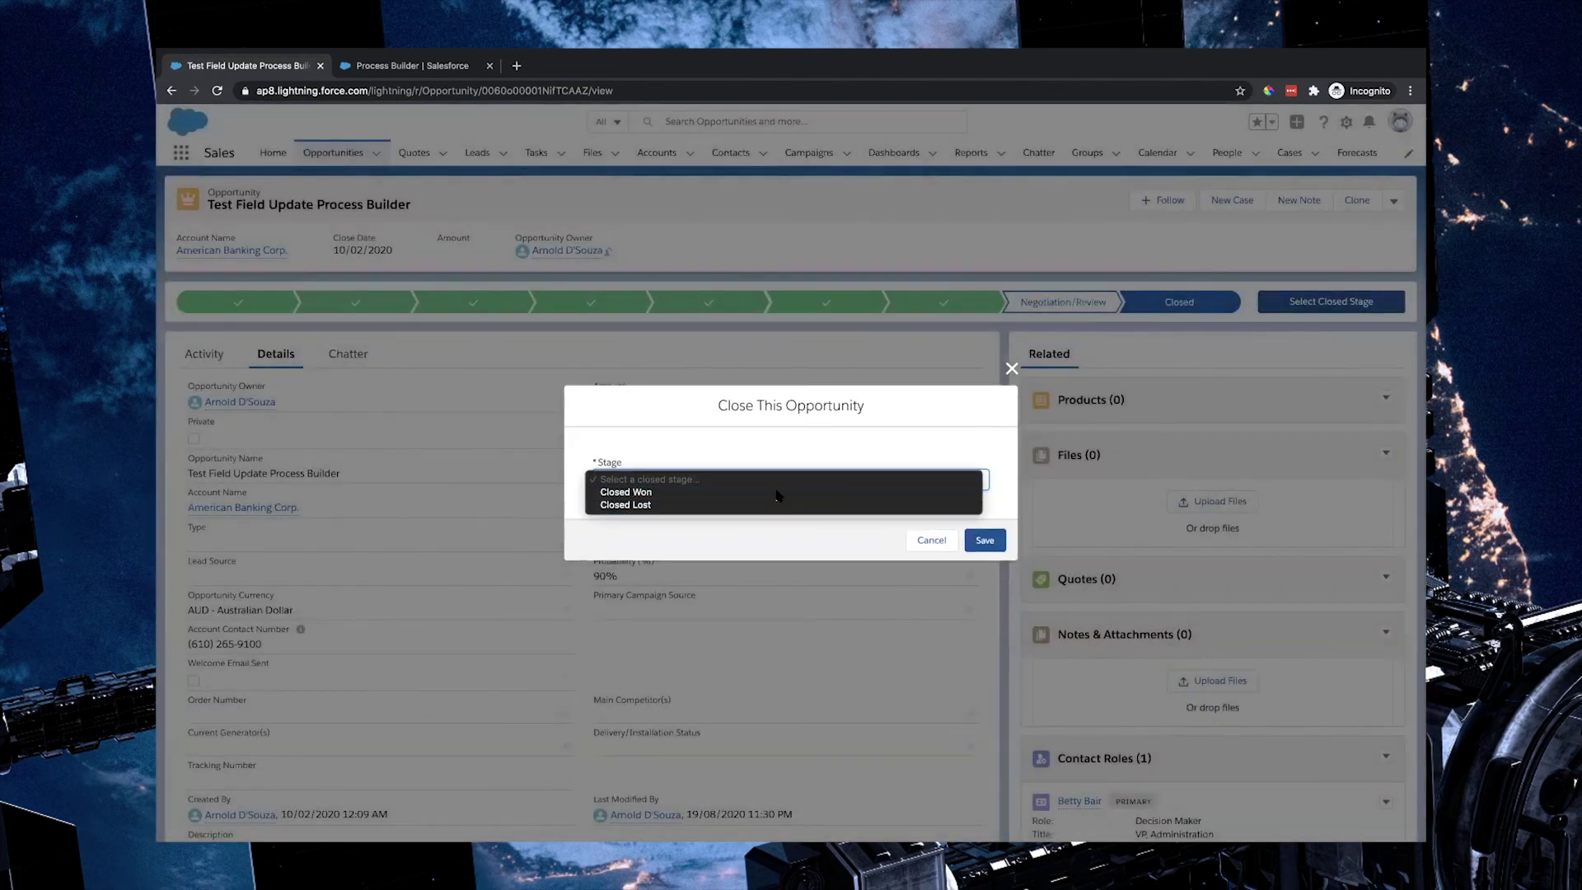
click(778, 493)
click(985, 541)
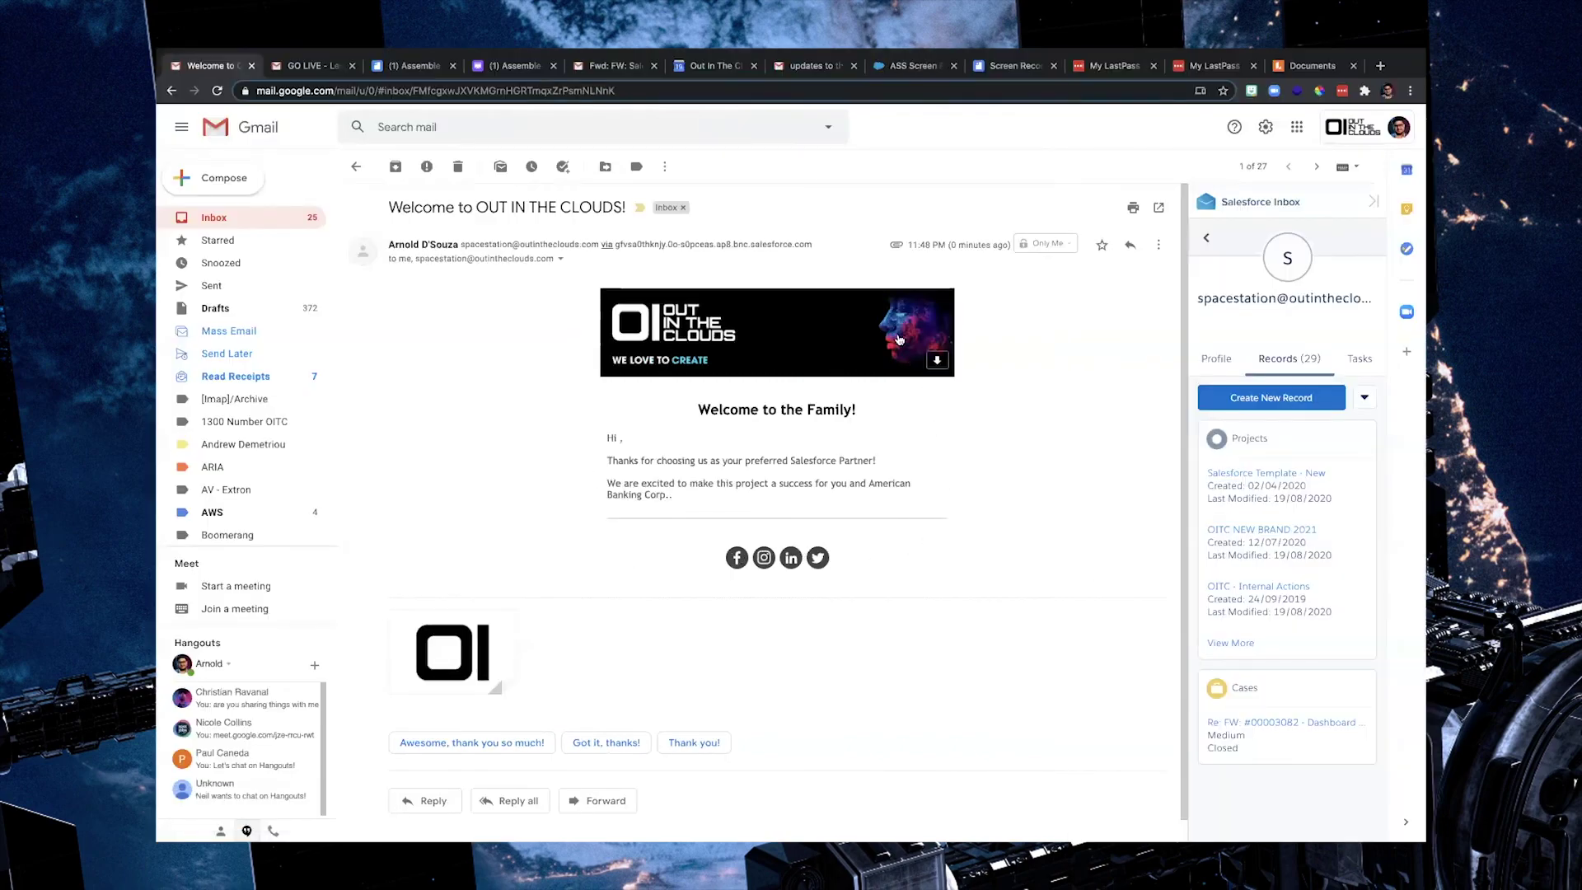
Step: Check the welcome email's sender and recipient details, then close the details popup
mouse_move(437, 660)
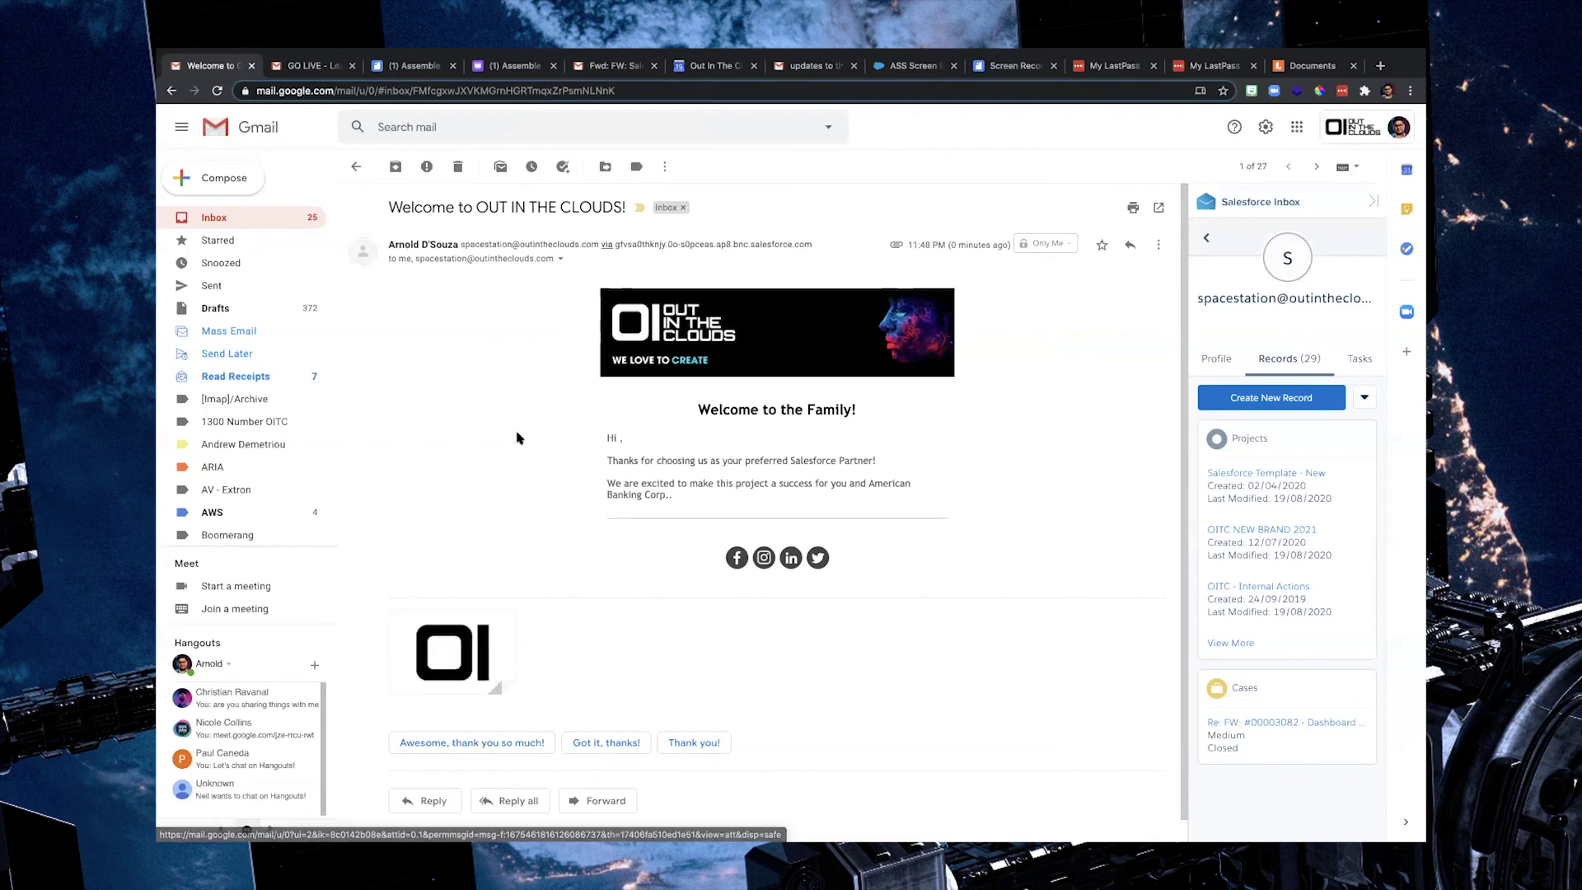
click(559, 260)
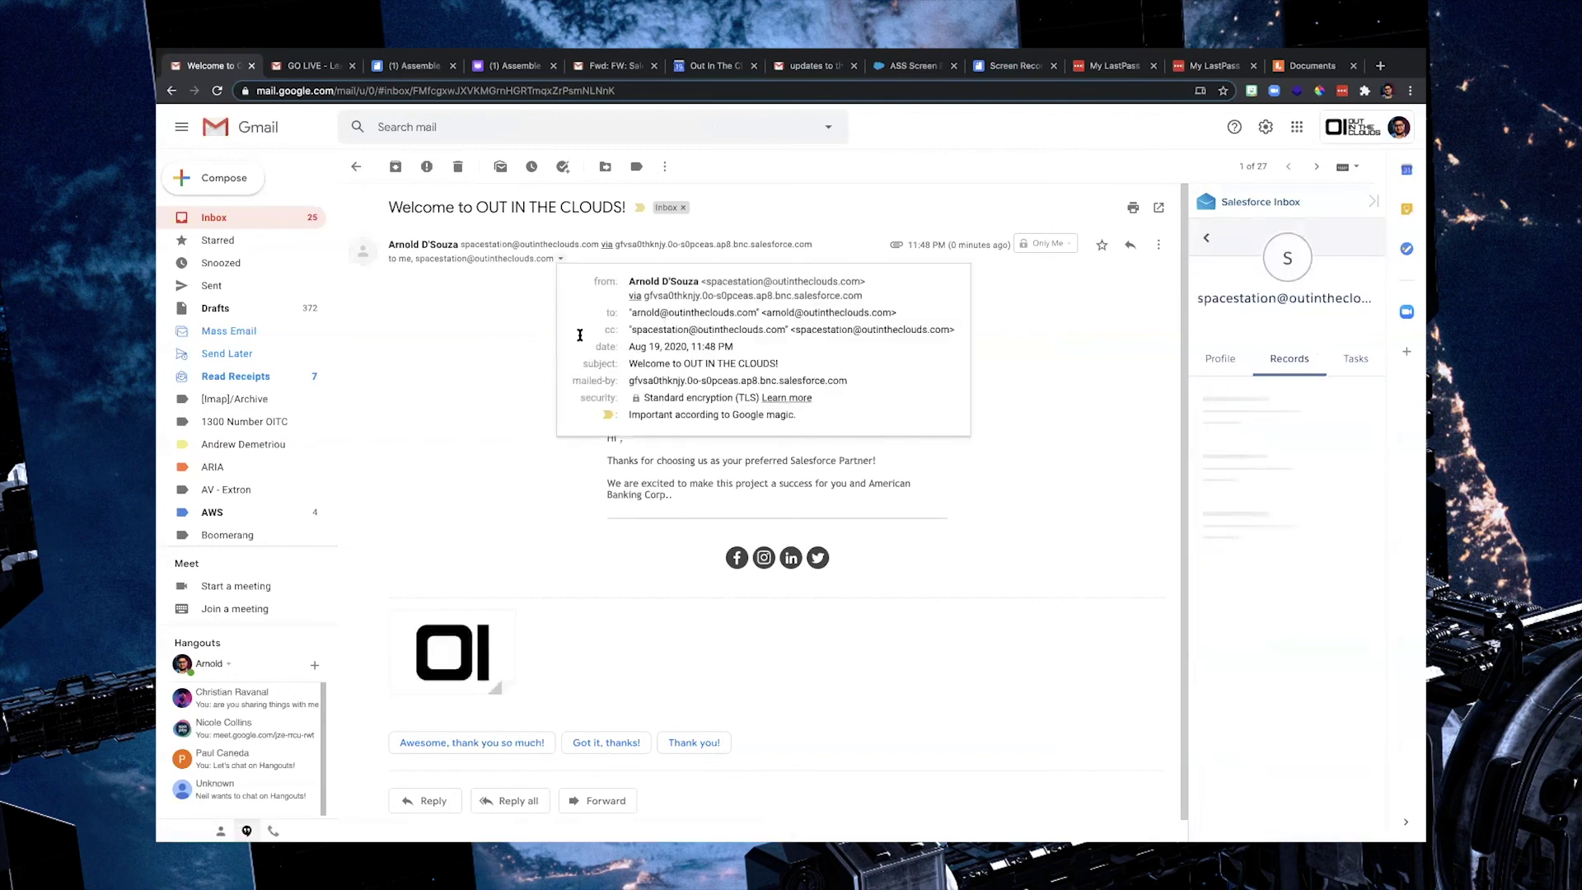
click(537, 353)
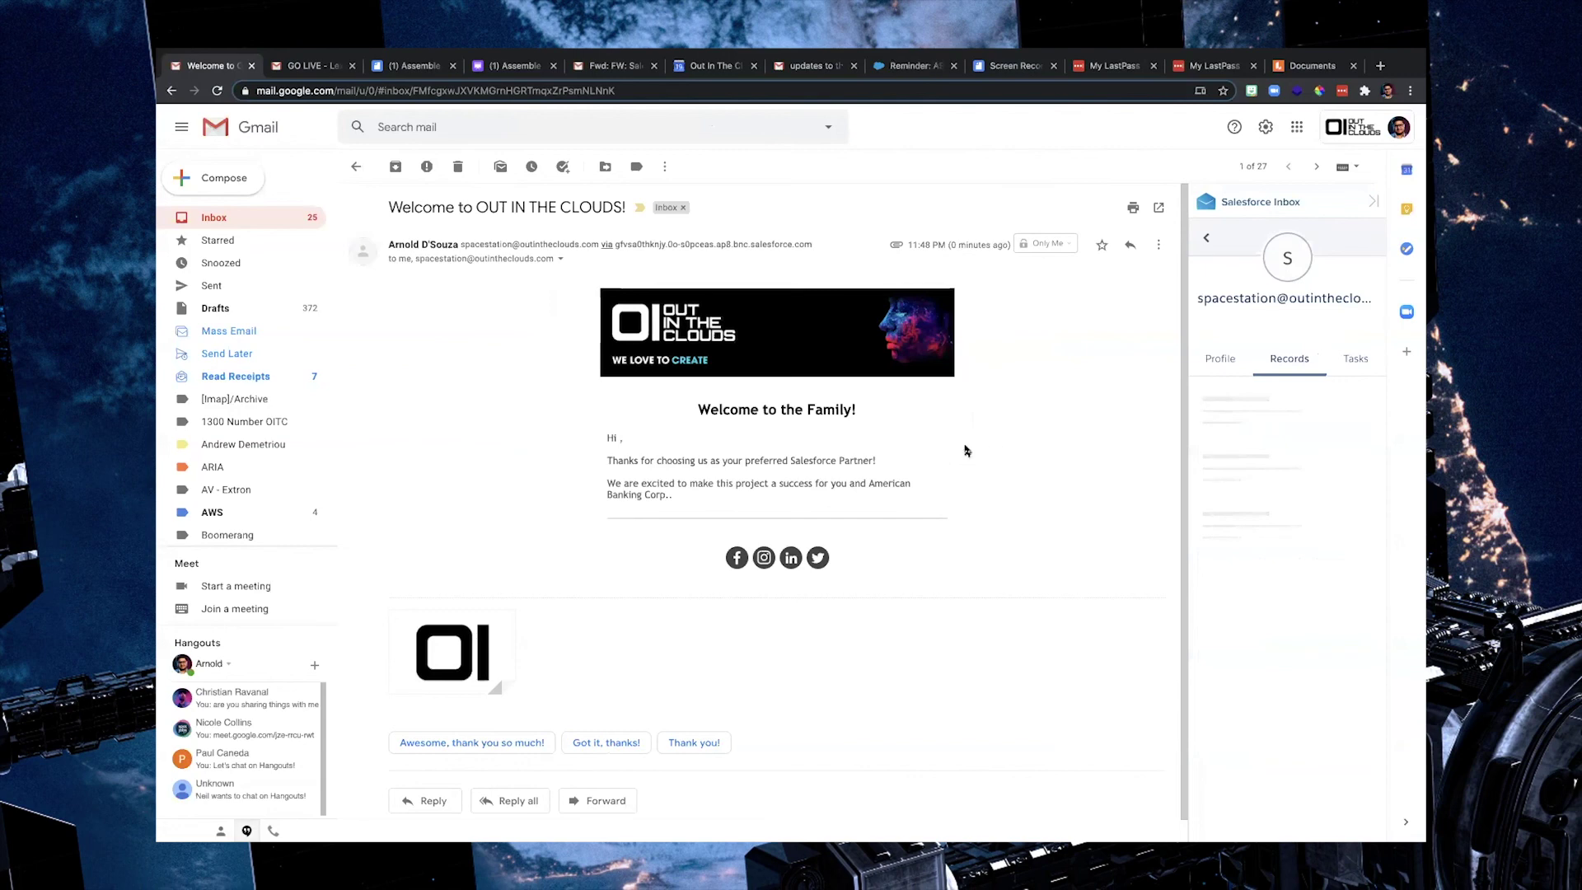